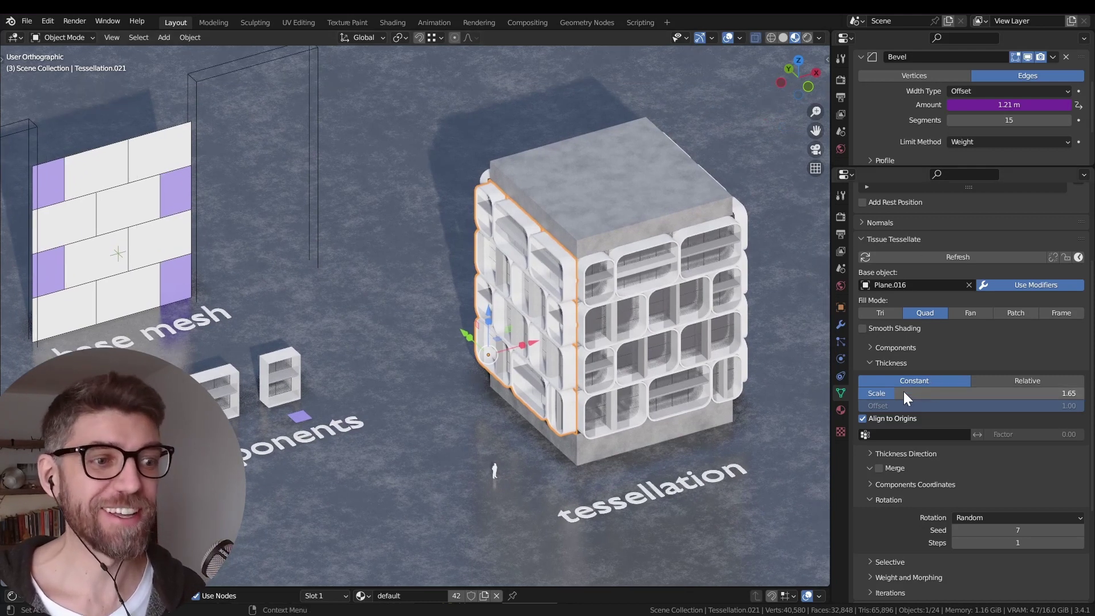
Step: Switch the facade tessellation's thickness mode to Relative and set its scale to 1.40
mouse_move(895, 391)
mouse_down()
mouse_move(975, 391)
mouse_move(902, 392)
mouse_up()
click(980, 382)
middle_drag(728, 341, 753, 366)
shift+middle_drag(535, 330, 529, 317)
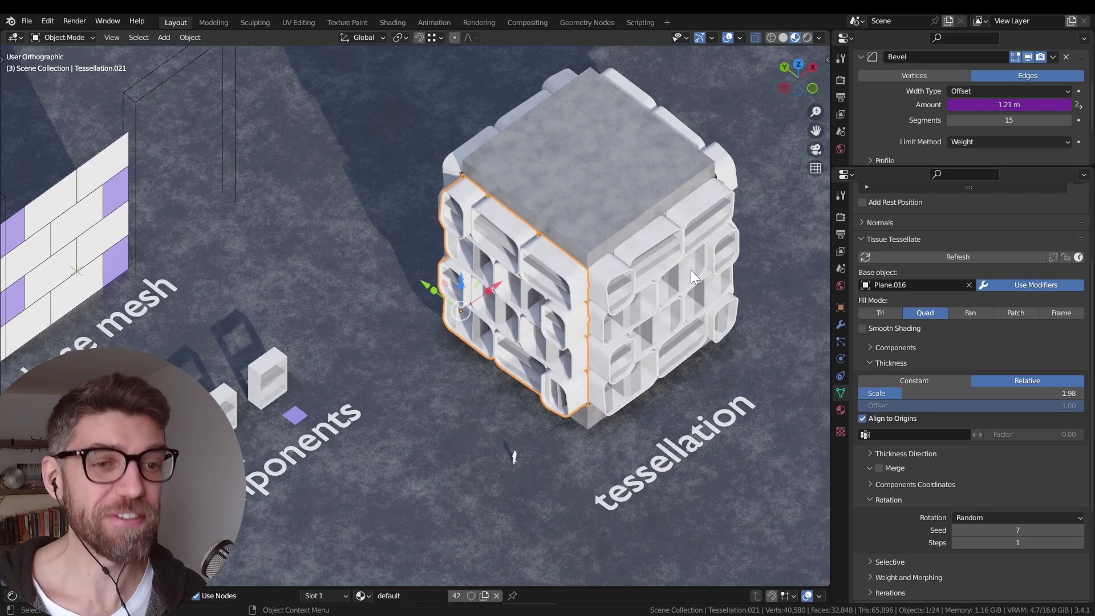
drag(899, 396, 859, 395)
Step: Set the adjacent facade's bevel amount to 0.64 m and its component rotation to Active UV
click(651, 304)
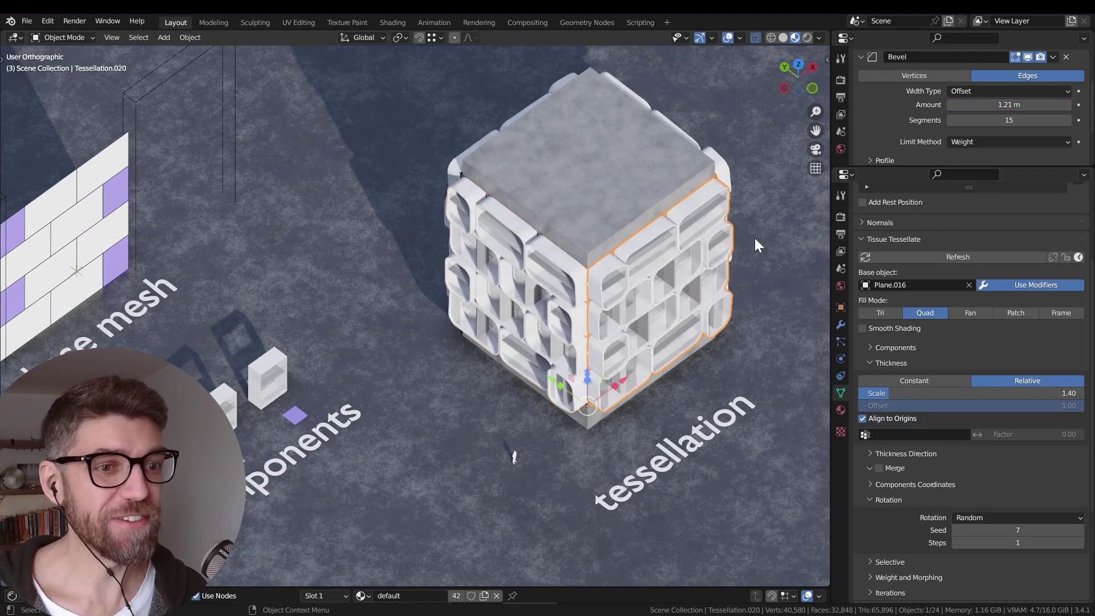
drag(1005, 103, 978, 103)
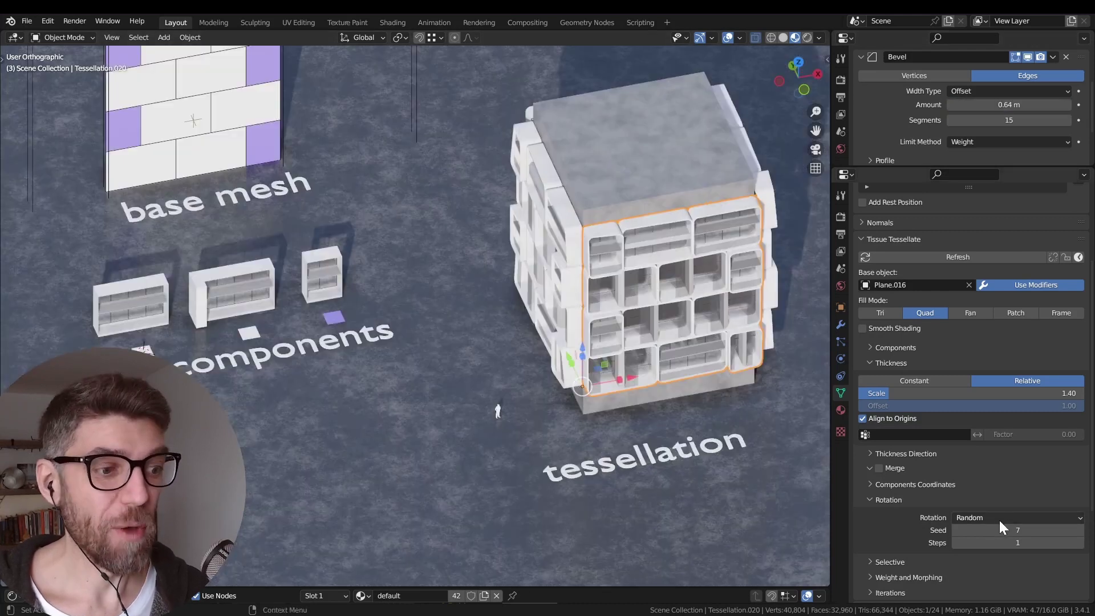
click(1045, 518)
click(982, 545)
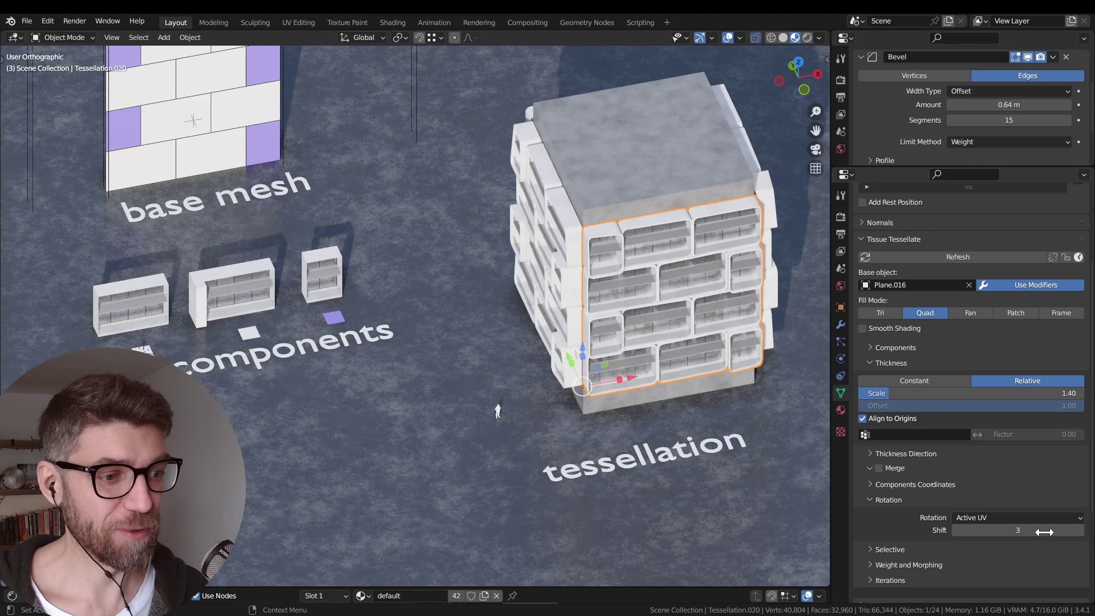
Step: Switch the thickness mode of the selected facade tessellation back to Constant
middle_drag(603, 346, 576, 264)
scroll(580, 279, up, 1)
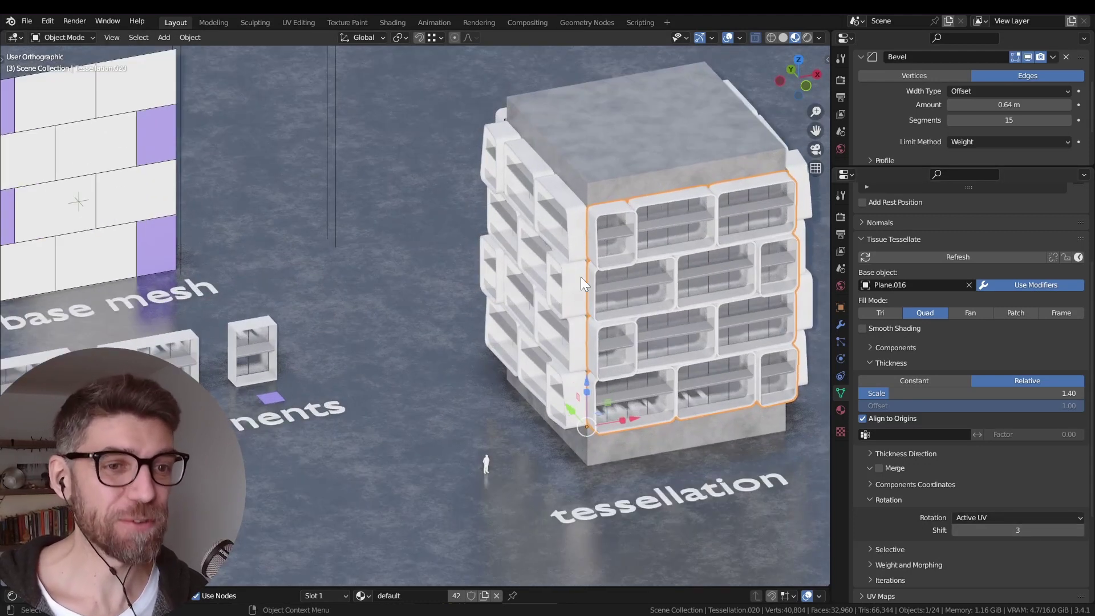
click(882, 377)
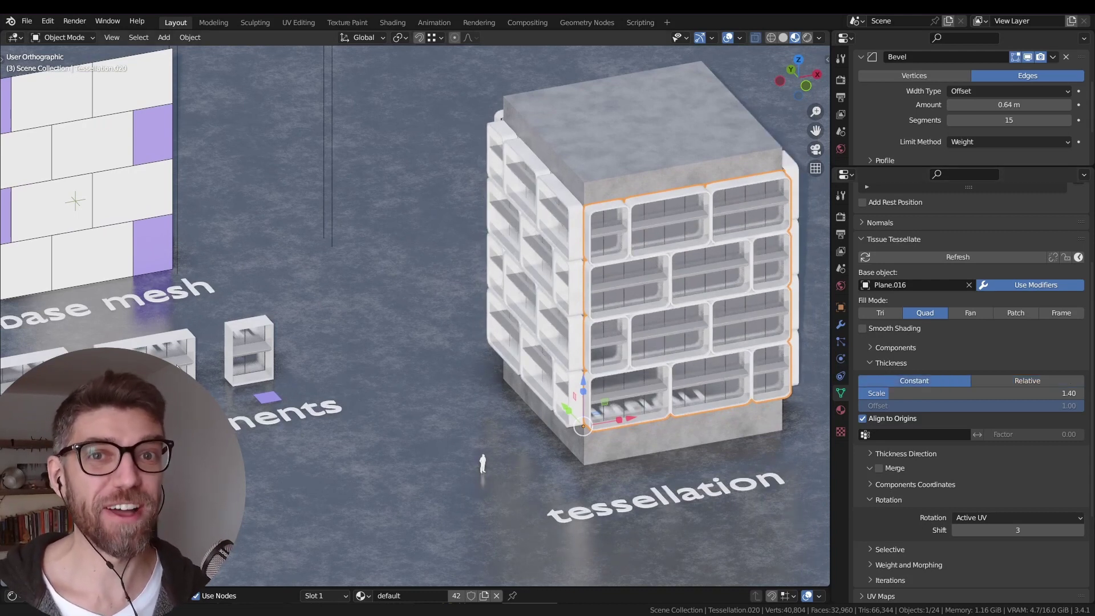
Step: Select the base mesh, hide its modifiers in the viewport to isolate the single panel, and show the panel's dimensions
shift+middle_drag(147, 350, 190, 357)
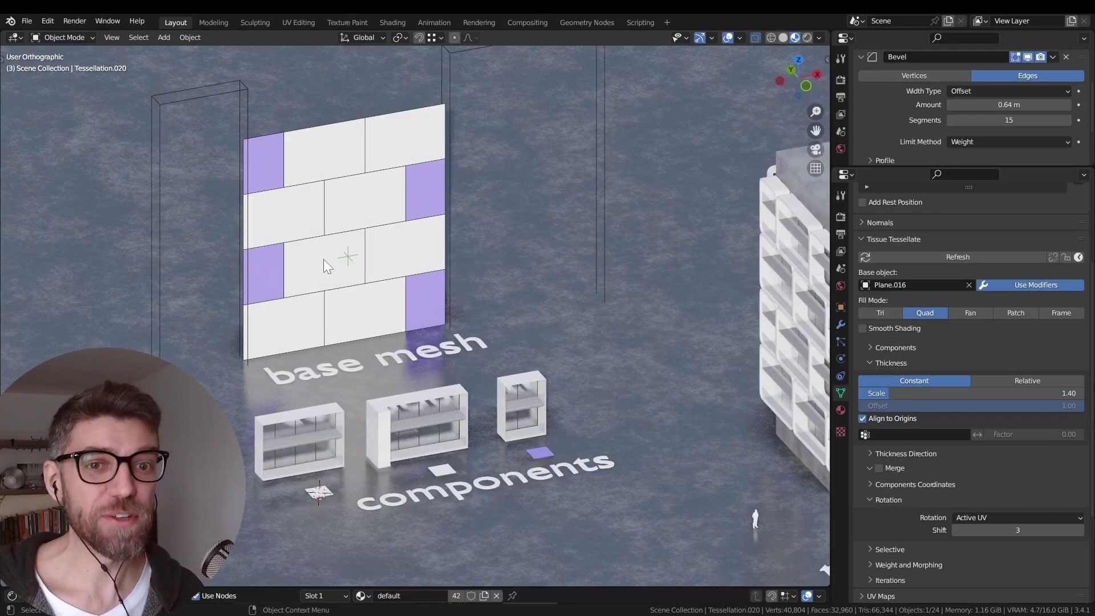
click(323, 259)
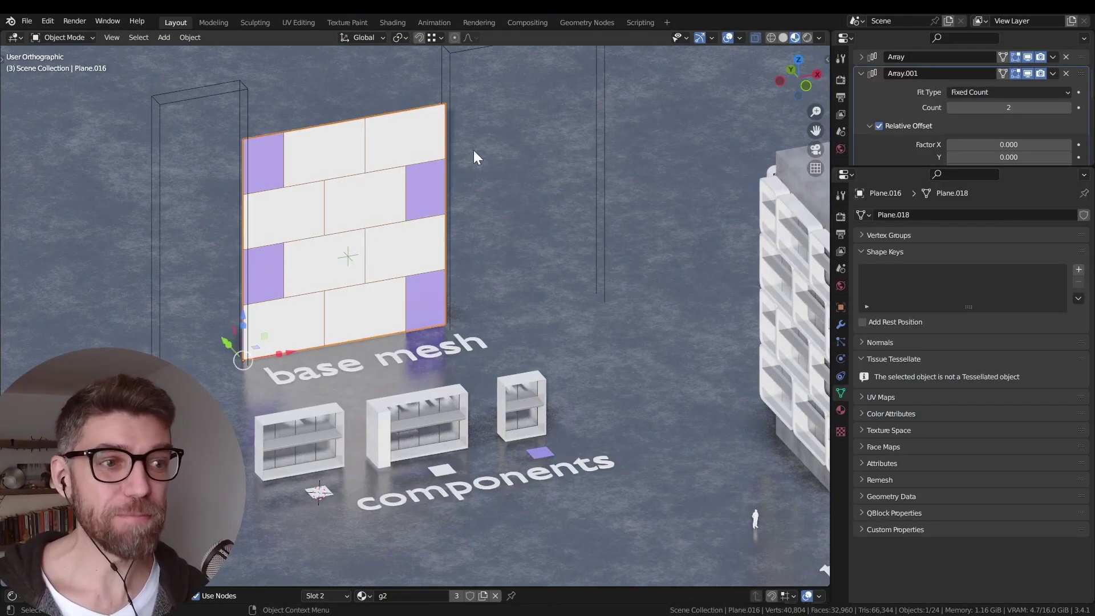
drag(896, 166, 896, 337)
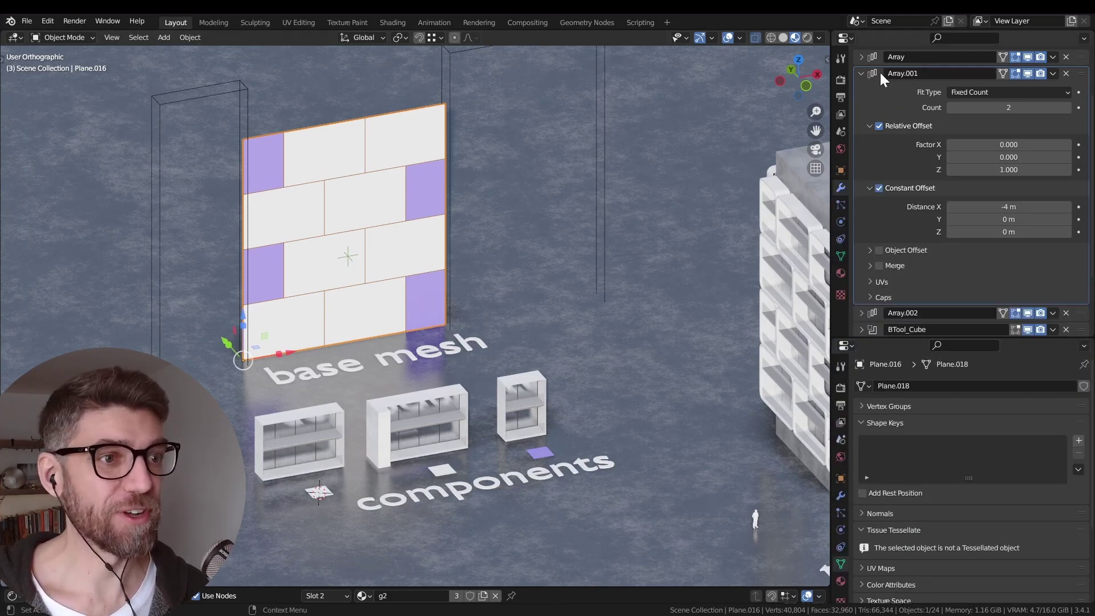
click(859, 74)
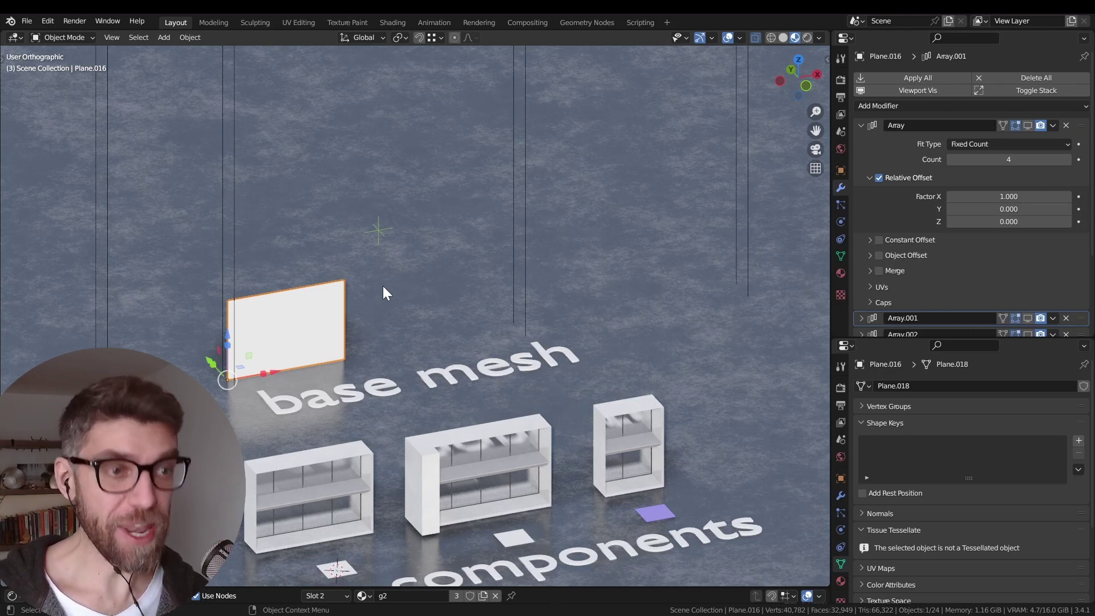
key(n)
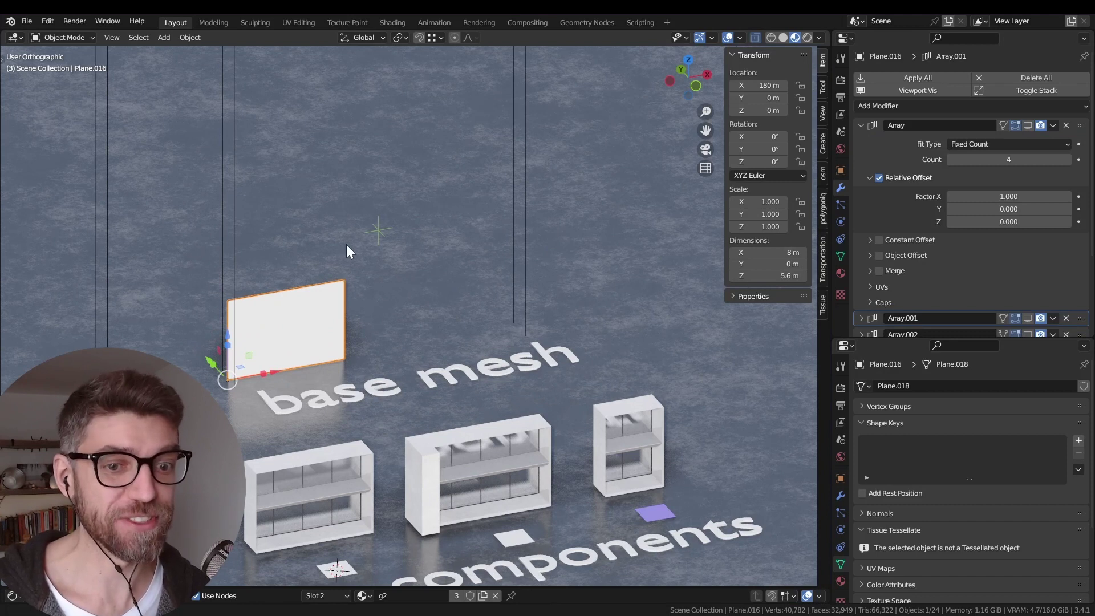
shift+middle_drag(344, 247, 377, 155)
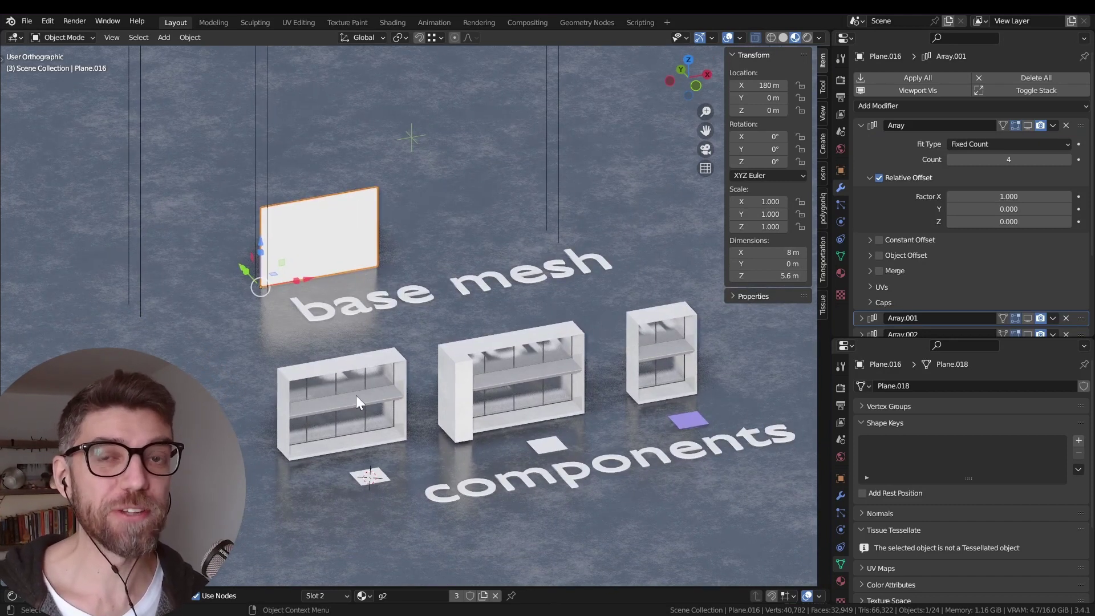
Step: Turn on viewport display of the base mesh's Array, Array.001 and Array.002 modifiers to build the staggered rows
click(1028, 125)
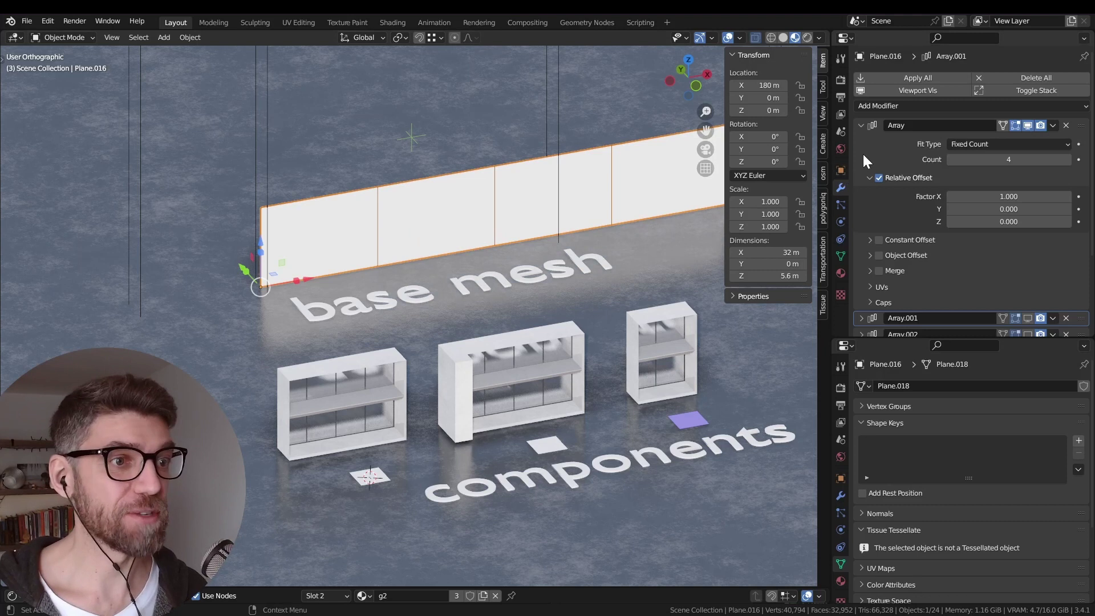
click(860, 125)
click(1028, 141)
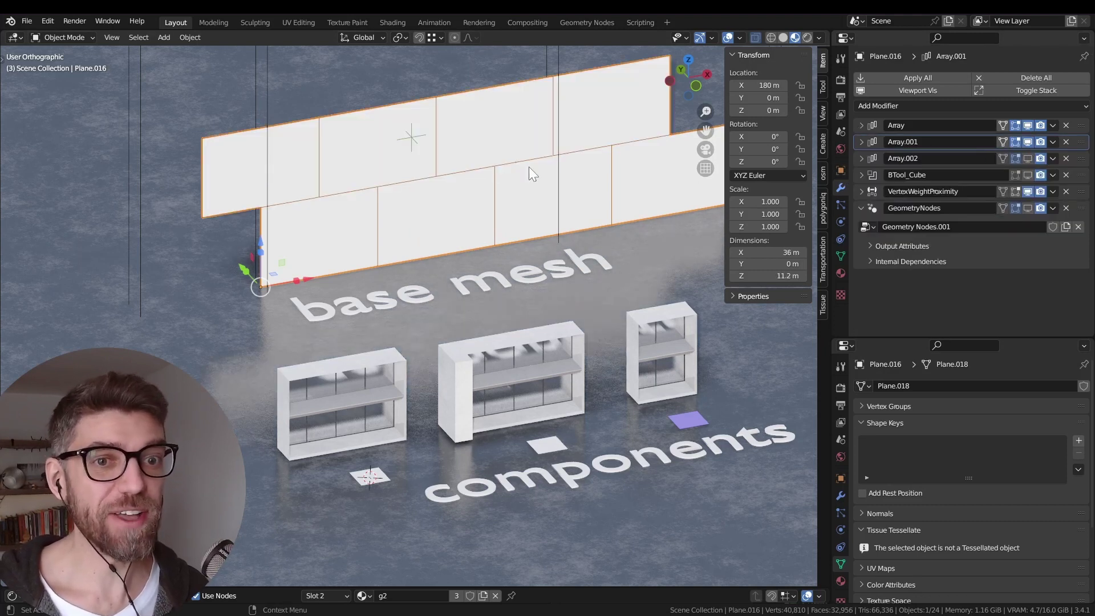
scroll(529, 167, down, 3)
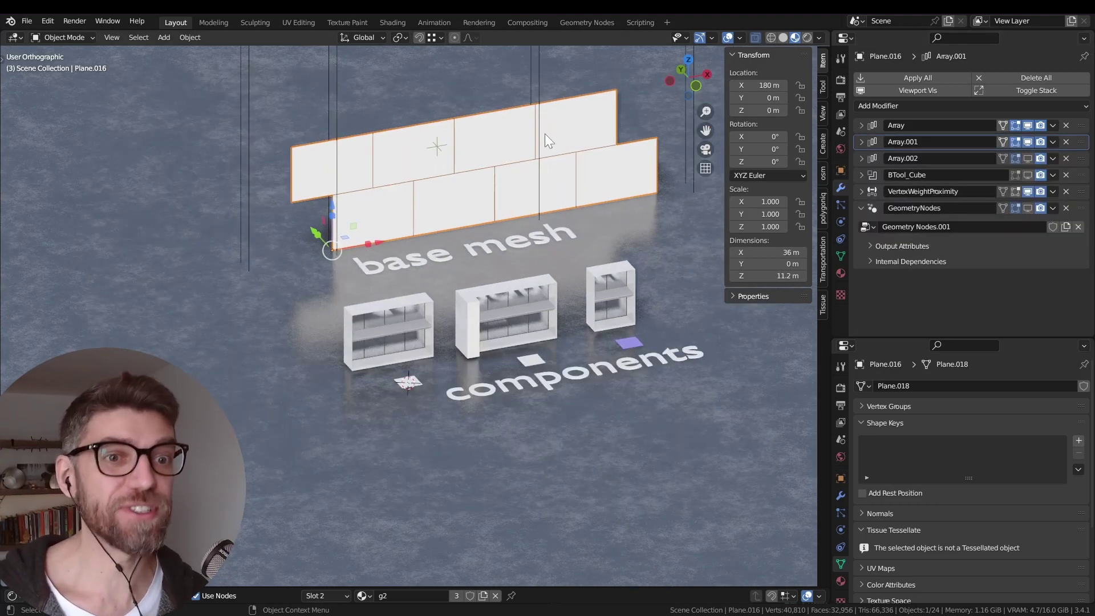
click(1027, 158)
scroll(525, 196, down, 3)
shift+scroll(450, 170, up, 2)
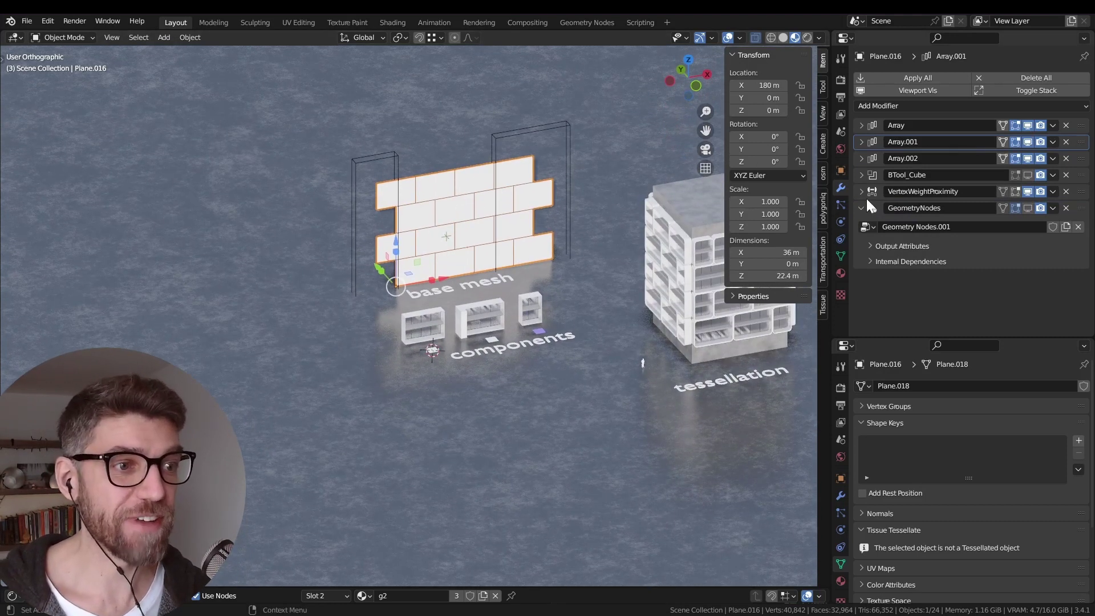
Step: Turn on viewport display of the BTool_Cube modifier to trim the wall's sides, and pick the cutter box beside it
click(1027, 175)
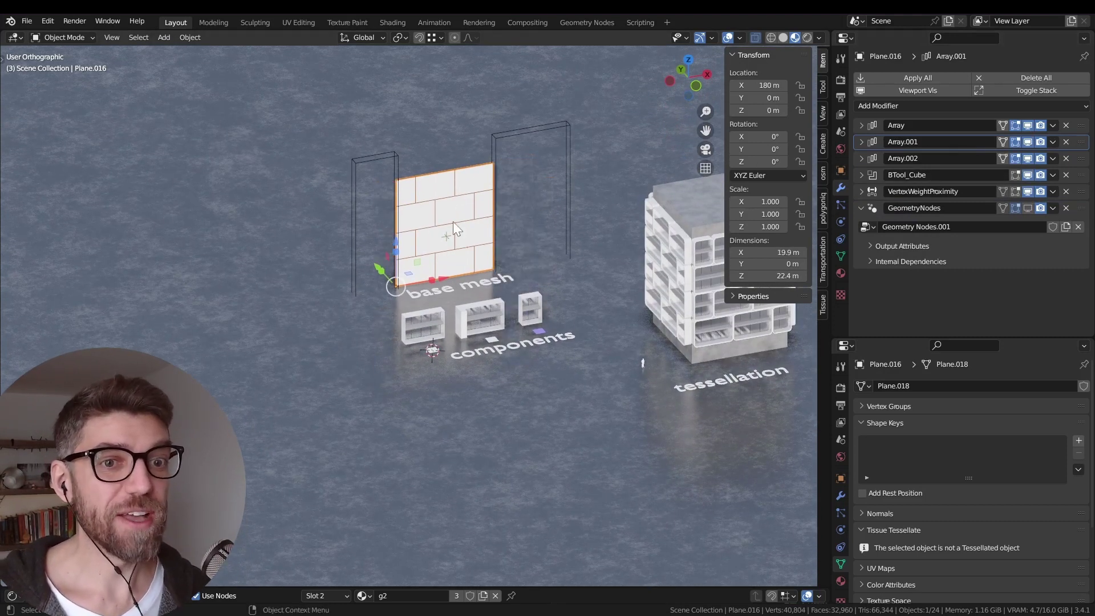
scroll(406, 161, up, 2)
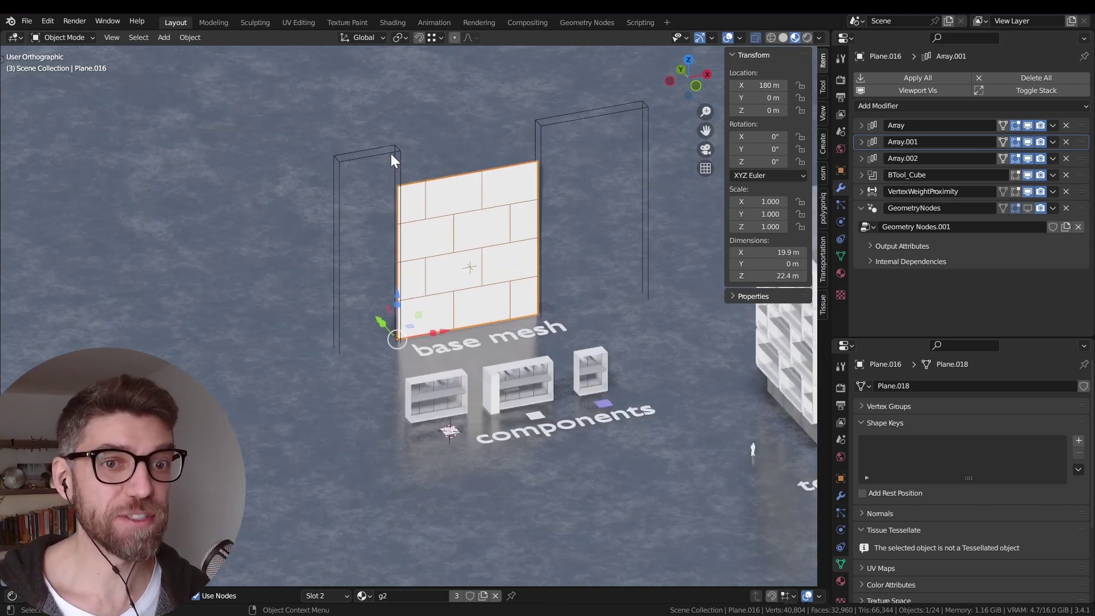
click(392, 153)
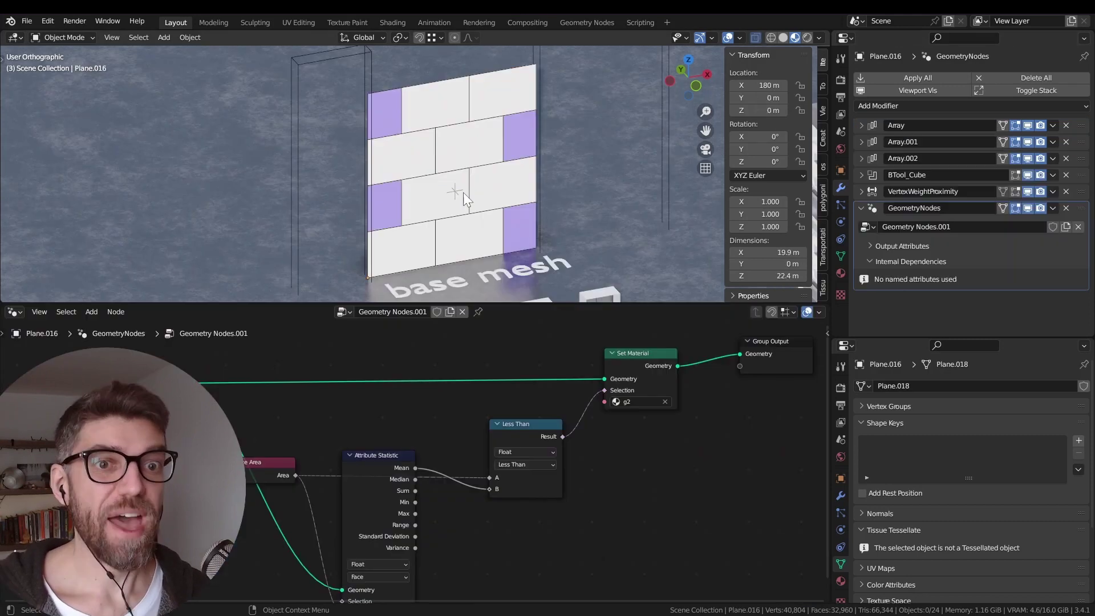
Step: Reselect the base mesh with GeometryNodes displayed and examine the node tree that assigns material g2 by face area
click(463, 193)
click(528, 183)
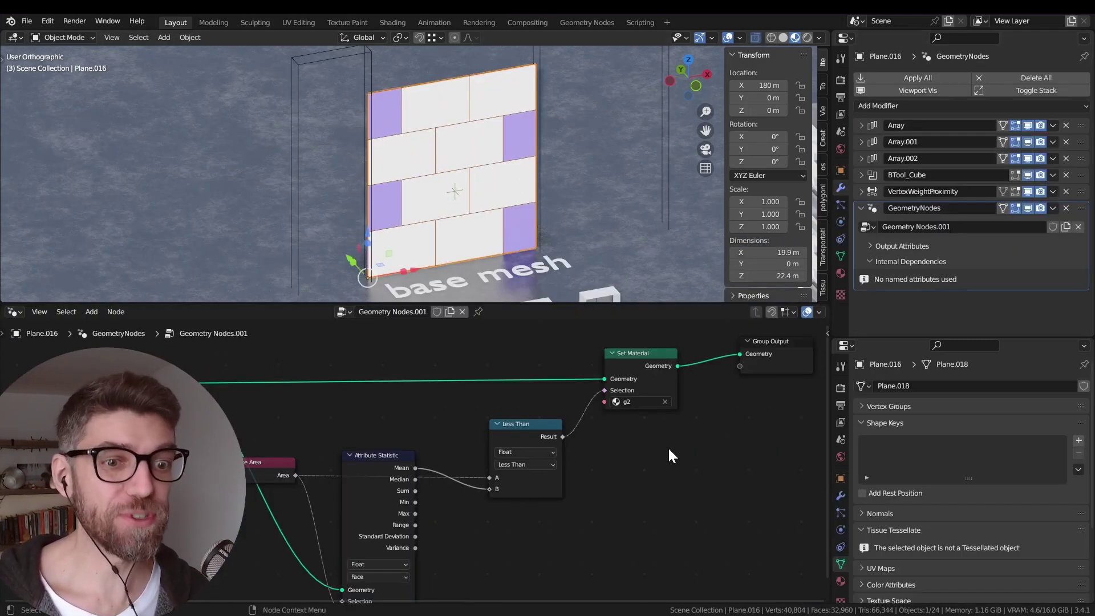
middle_drag(605, 488, 456, 454)
scroll(456, 453, up, 1)
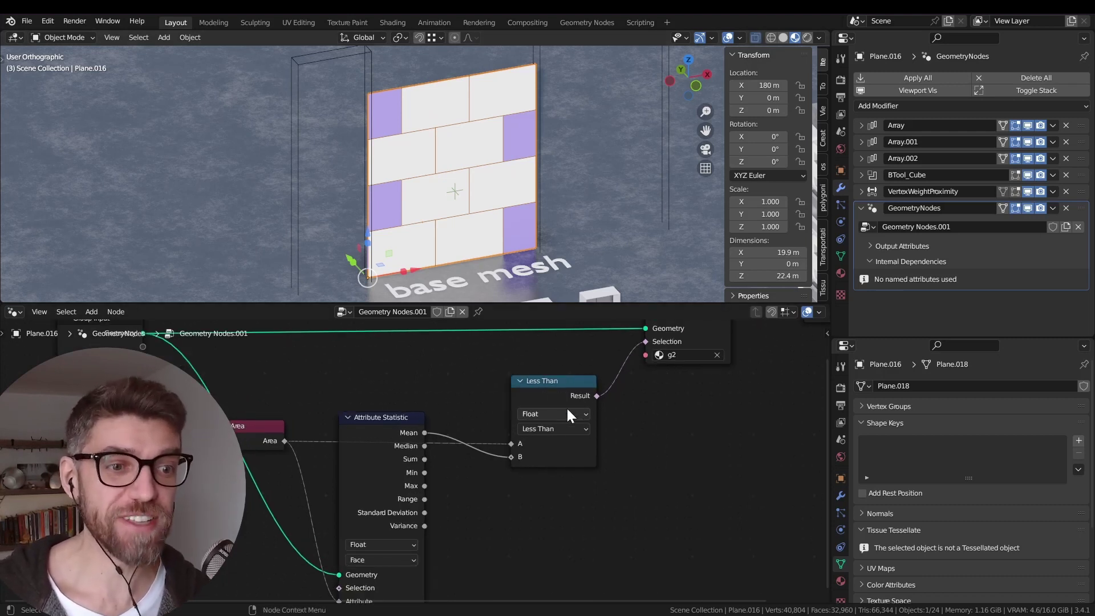
middle_drag(569, 413, 568, 434)
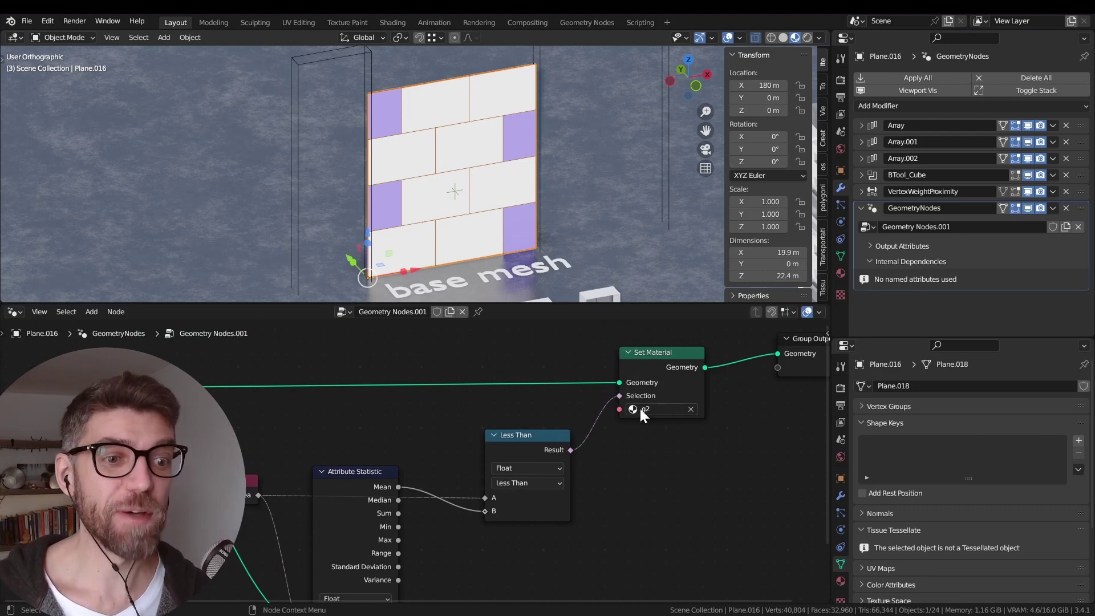
Step: Enlarge the 3D view around the components and remove the middle component
scroll(502, 174, down, 5)
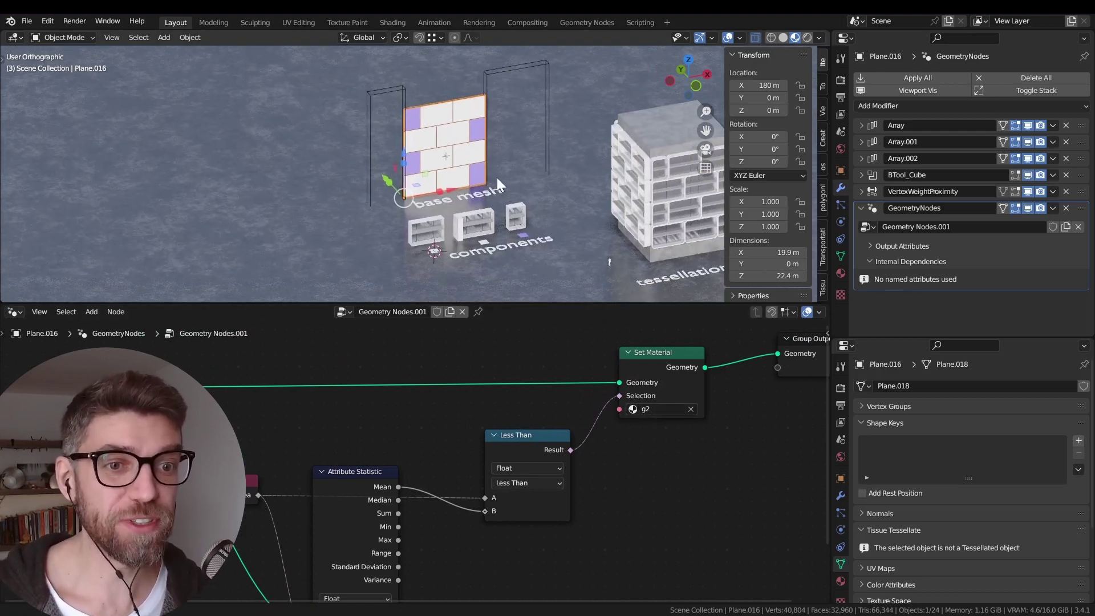
scroll(498, 177, up, 5)
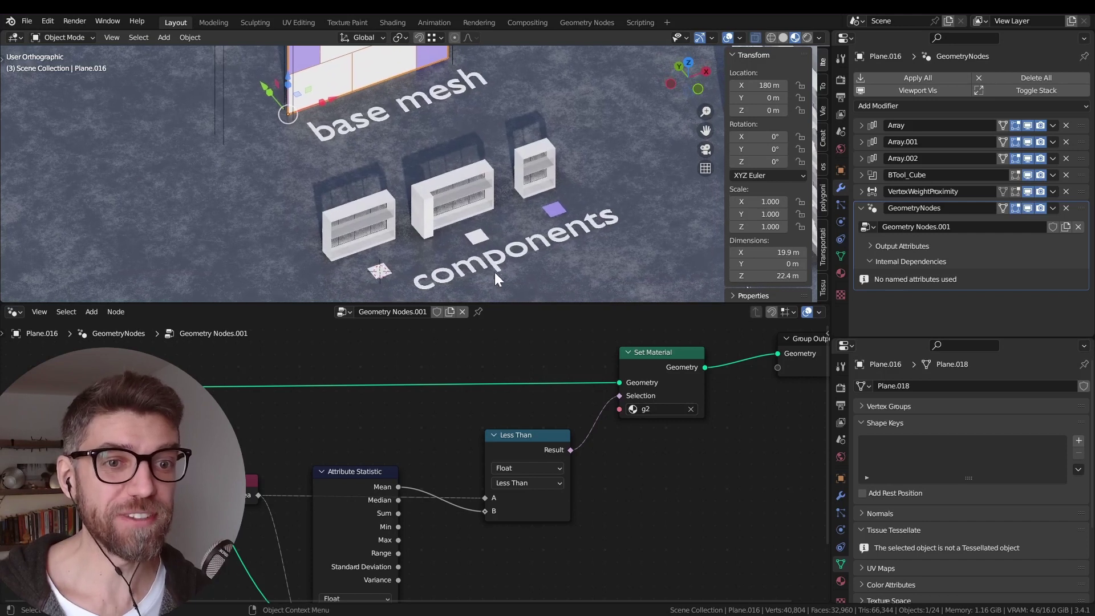
drag(504, 303, 516, 557)
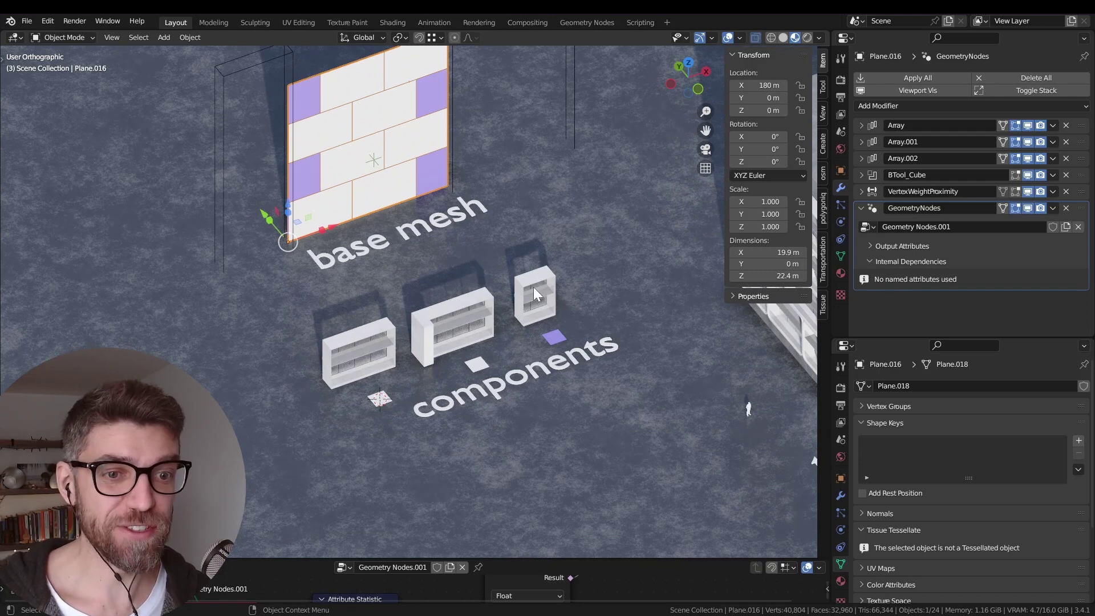
click(417, 335)
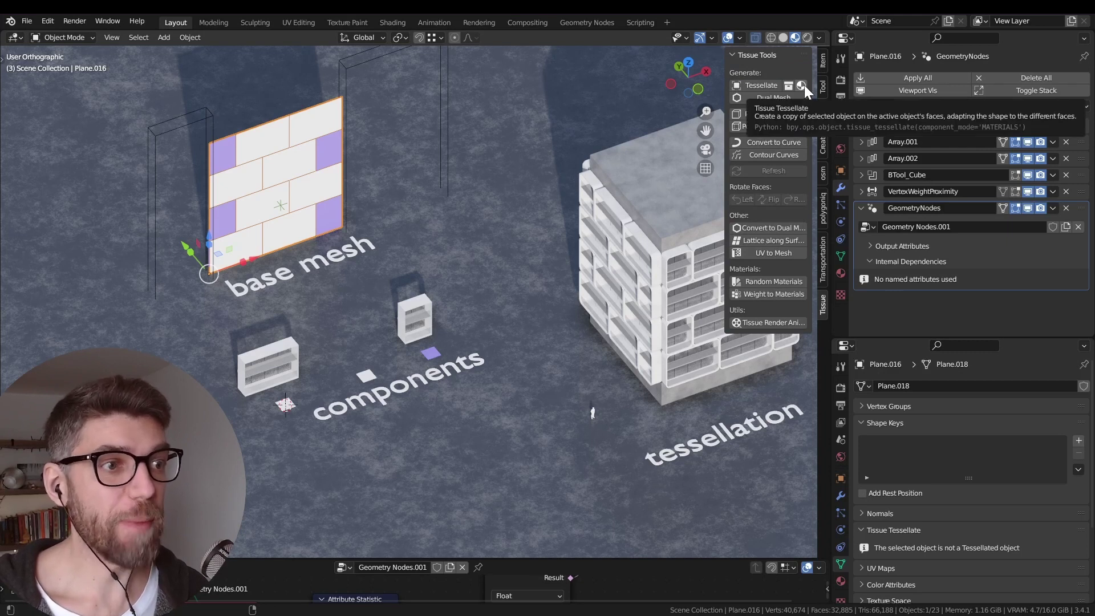
Step: Examine the base mesh's material slots, the matching component objects g1 and g2, and the finished facade tessellation
click(801, 85)
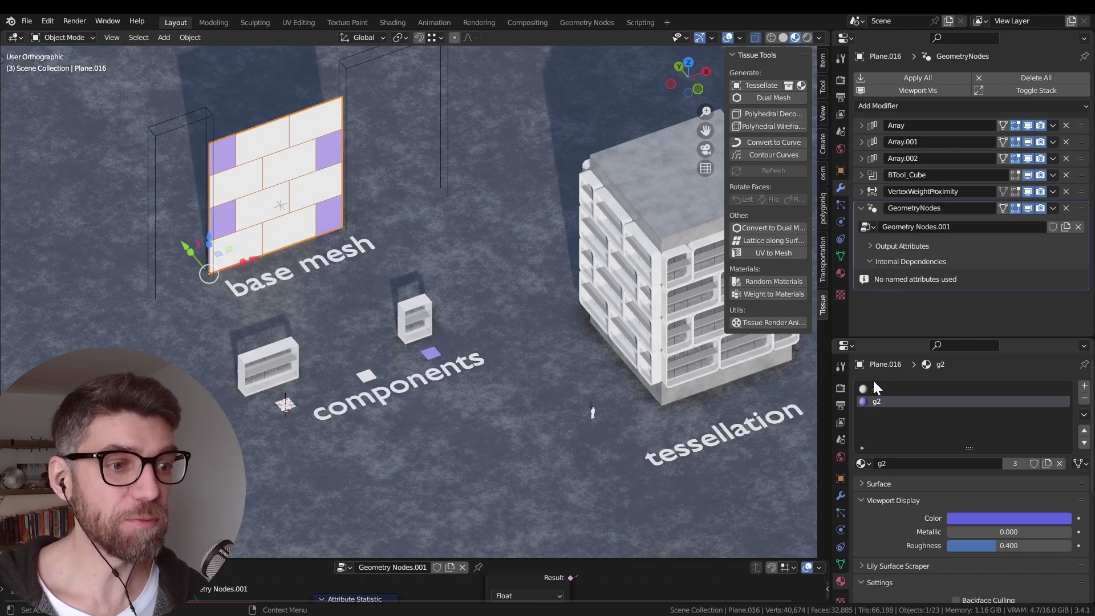
click(271, 364)
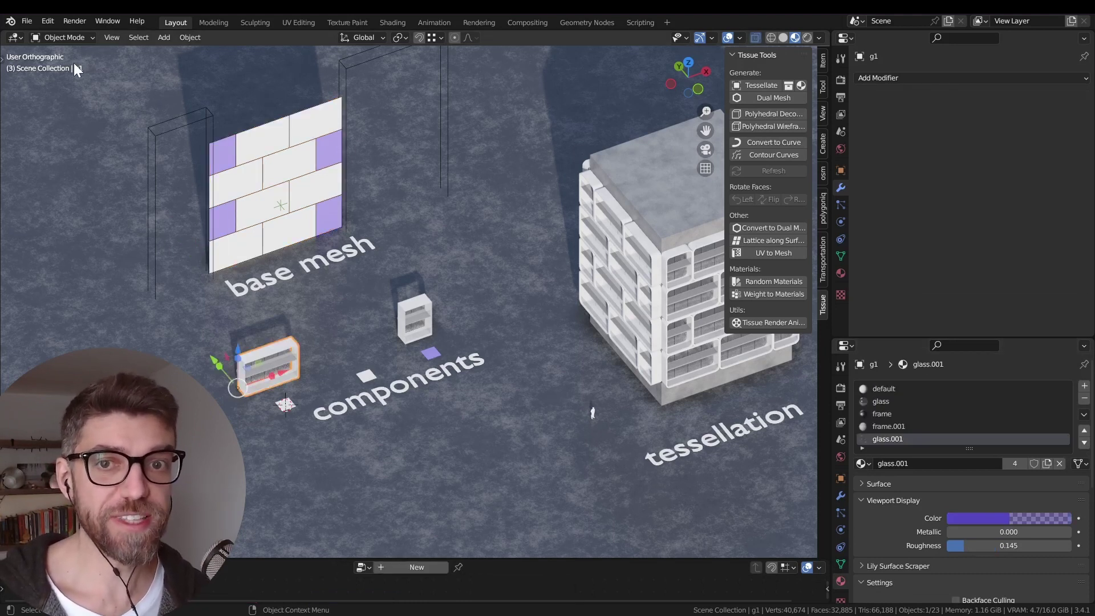
click(399, 308)
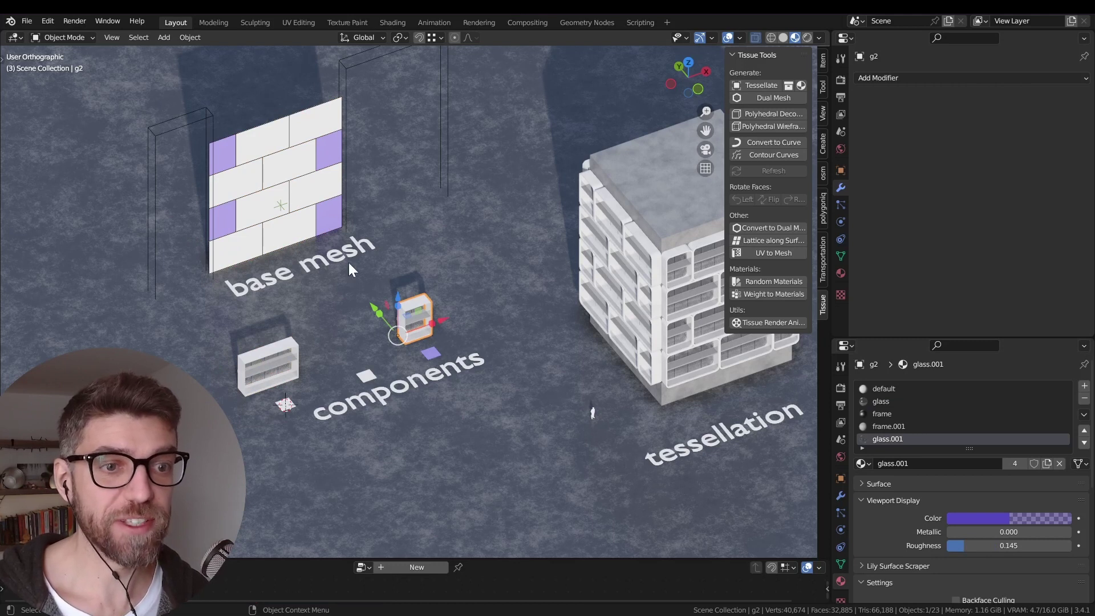
shift+middle_drag(430, 274, 374, 247)
click(599, 306)
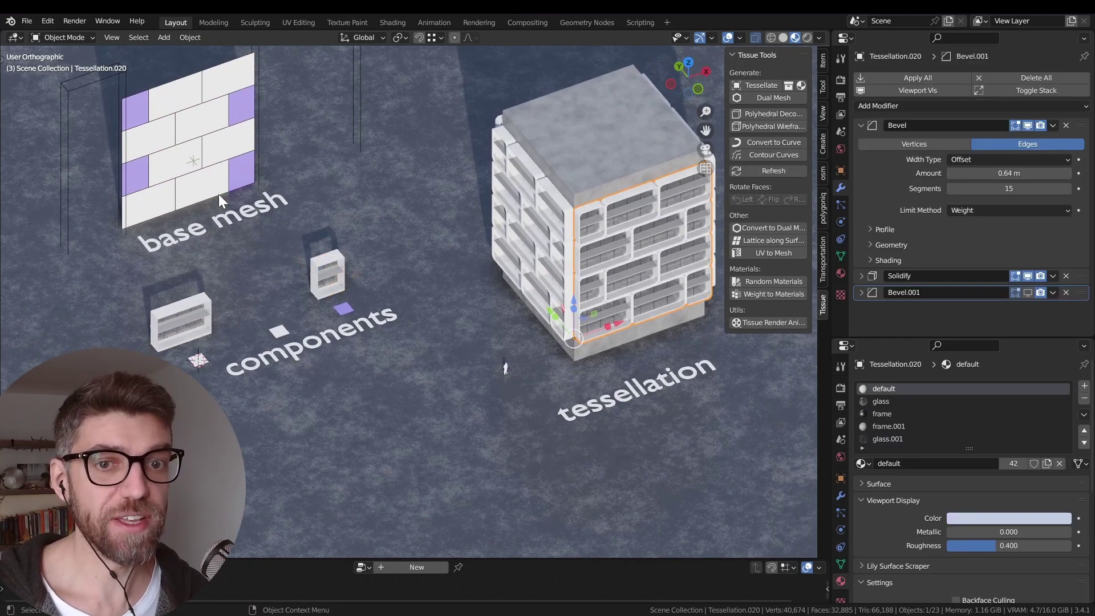
Step: Generate a material-based Tissue tessellation on the base mesh and move it along Y in front of the components
shift+middle_drag(197, 194, 308, 174)
click(363, 155)
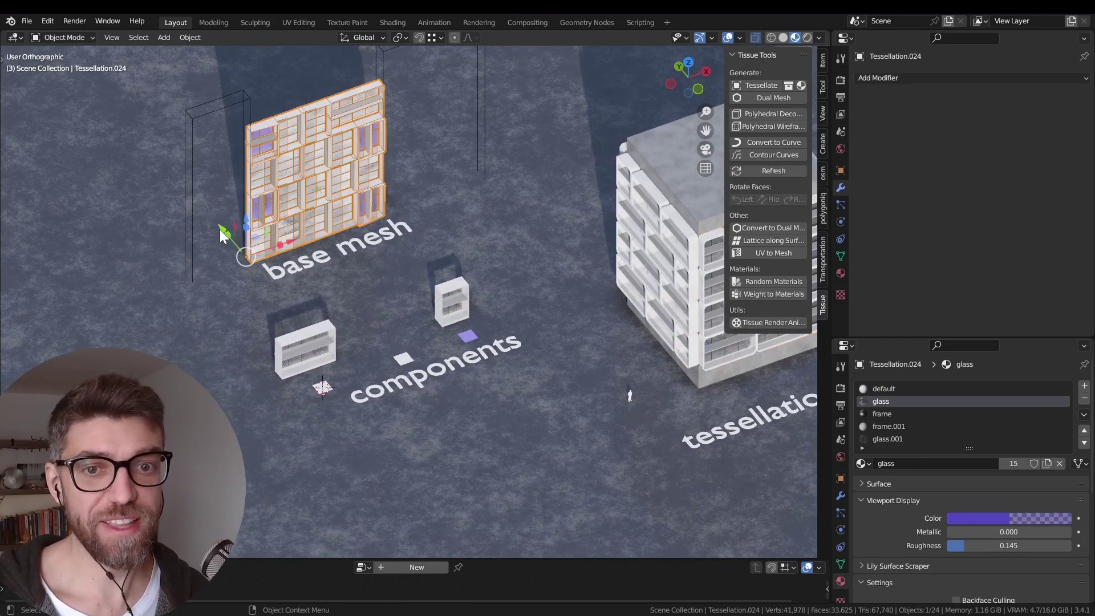
drag(221, 232, 481, 394)
drag(481, 394, 499, 415)
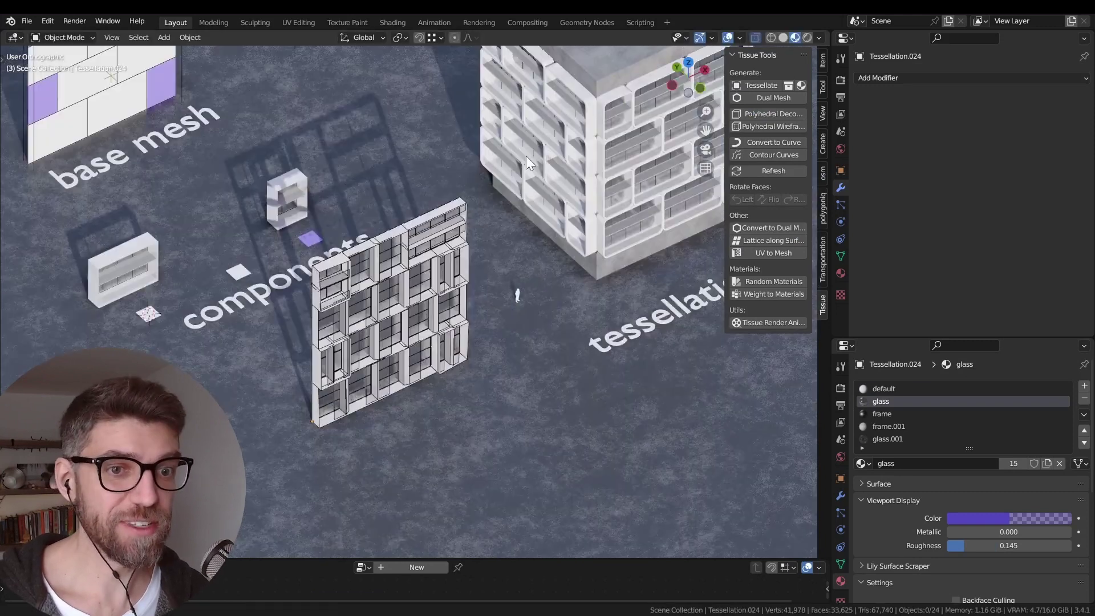
Step: Show the Tissue Tessellate settings of the new tessellation in an enlarged properties area
shift+middle_drag(526, 156, 485, 154)
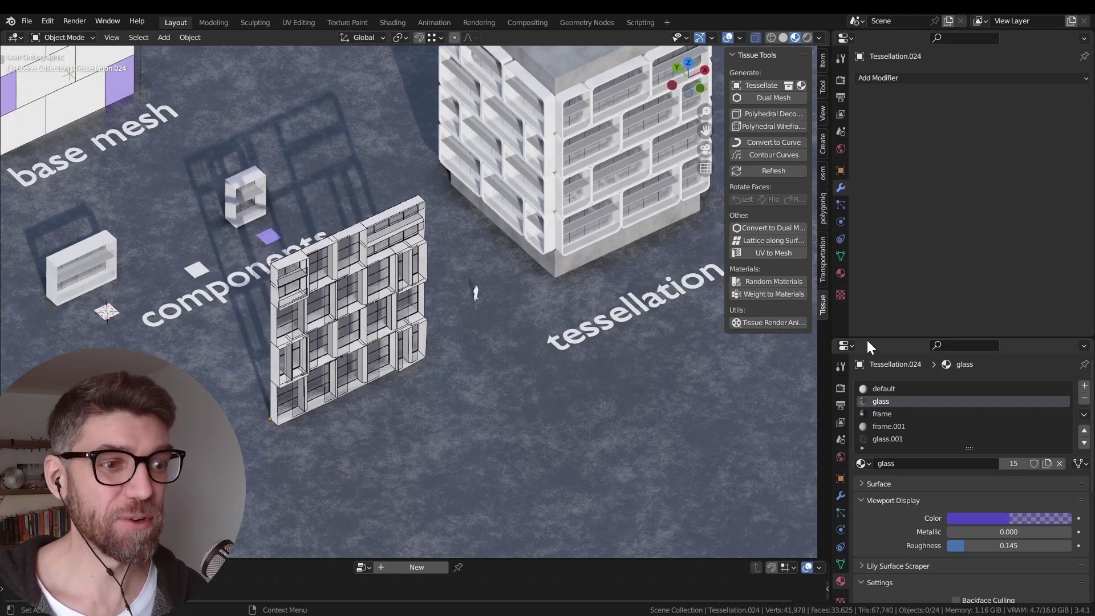
drag(867, 338, 867, 164)
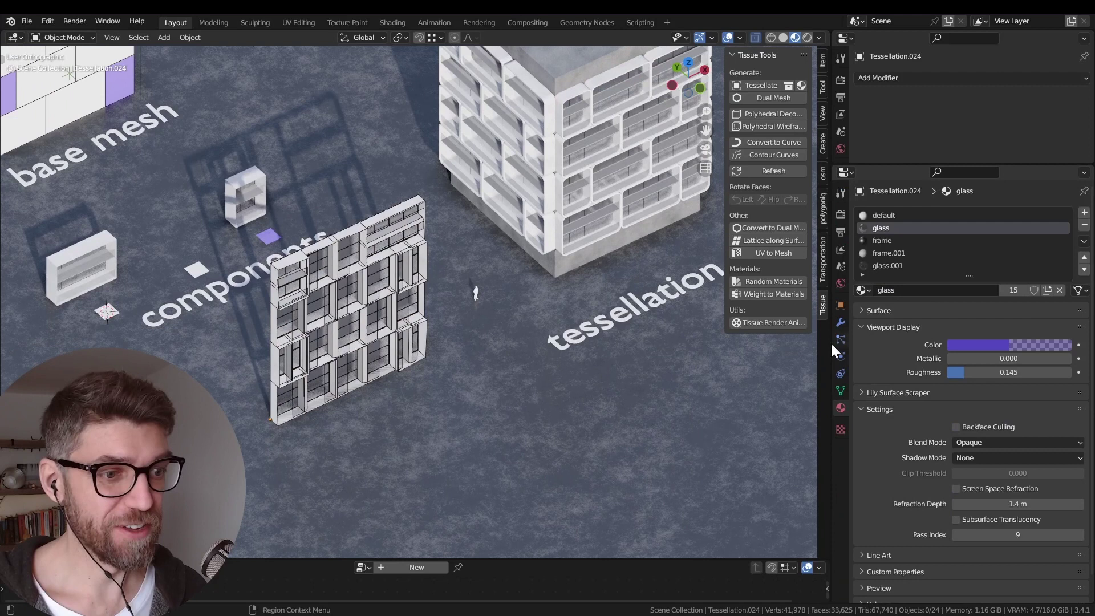
click(840, 390)
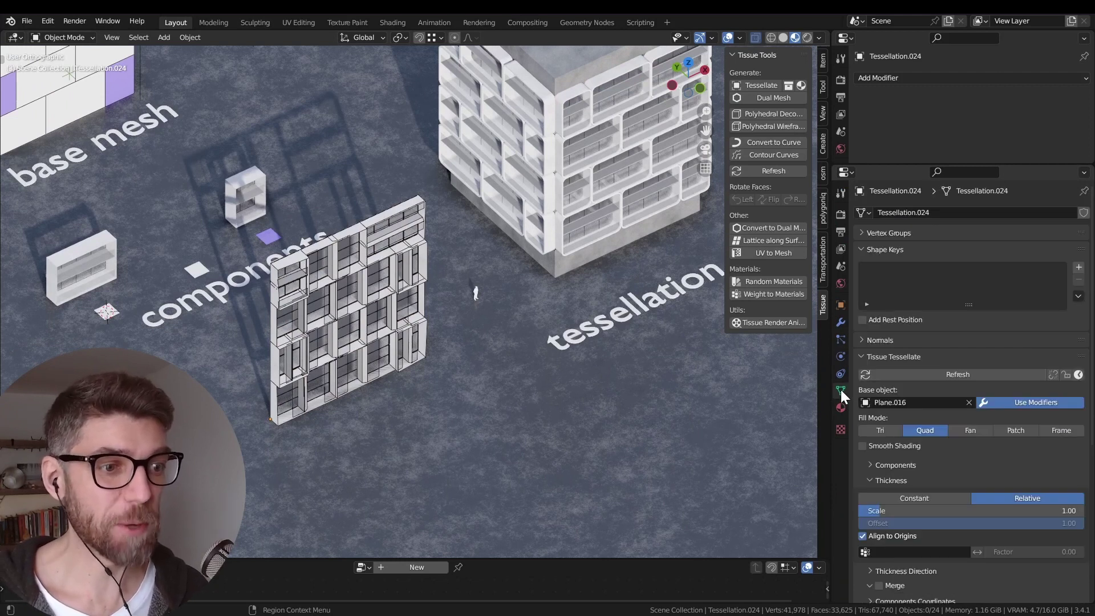
Step: Switch the new tessellation's thickness mode to Constant in its Tissue Tessellate settings
scroll(1004, 419, down, 5)
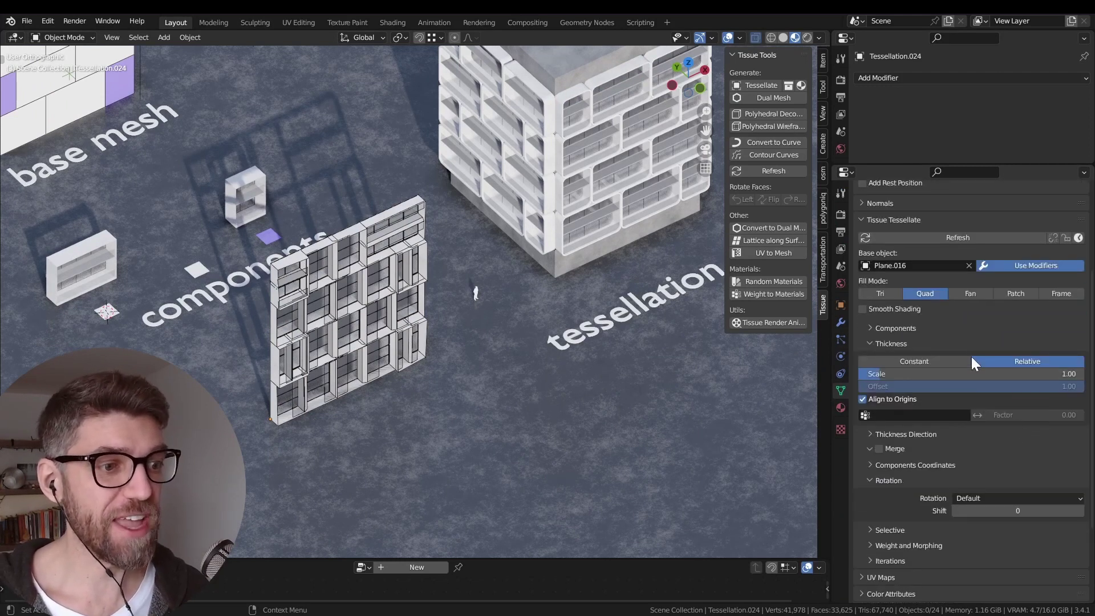
click(929, 361)
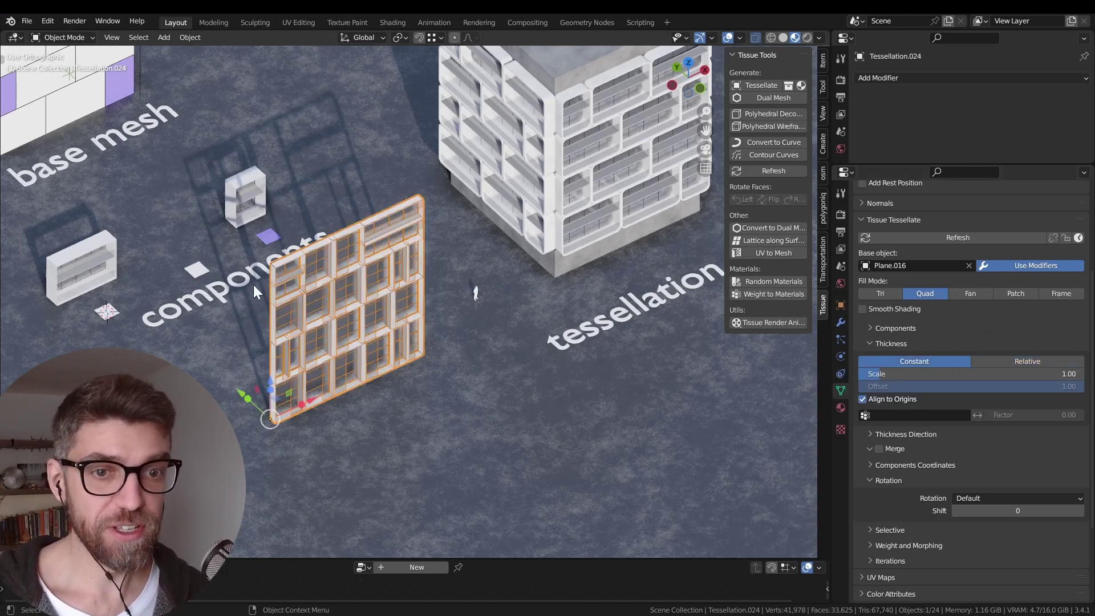
scroll(241, 286, up, 4)
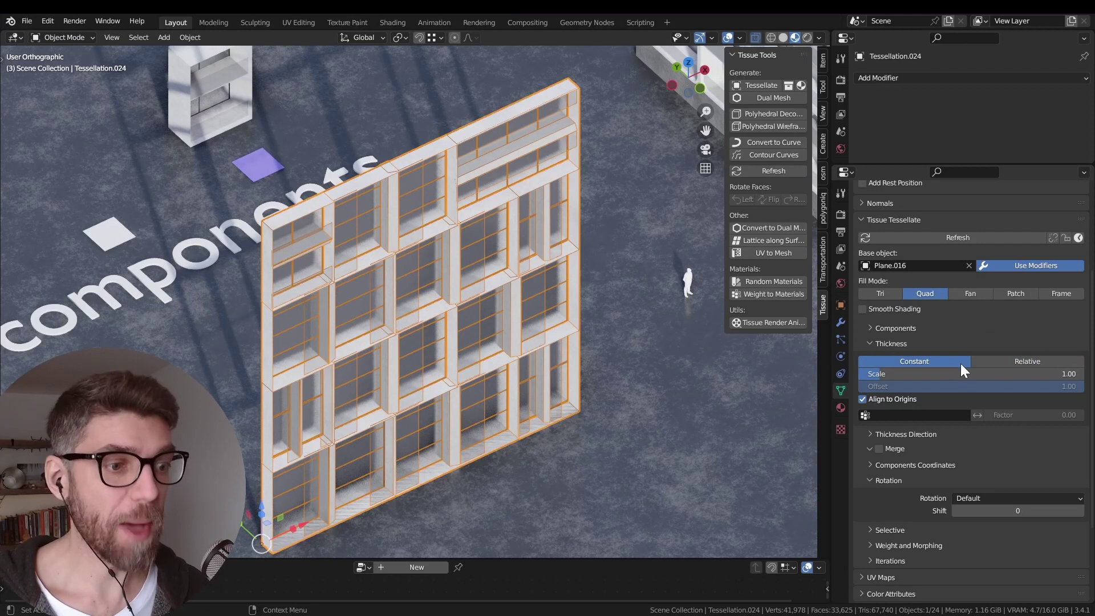
Step: Set the tessellation's component rotation to Active UV with a shift of 3
scroll(941, 399, down, 2)
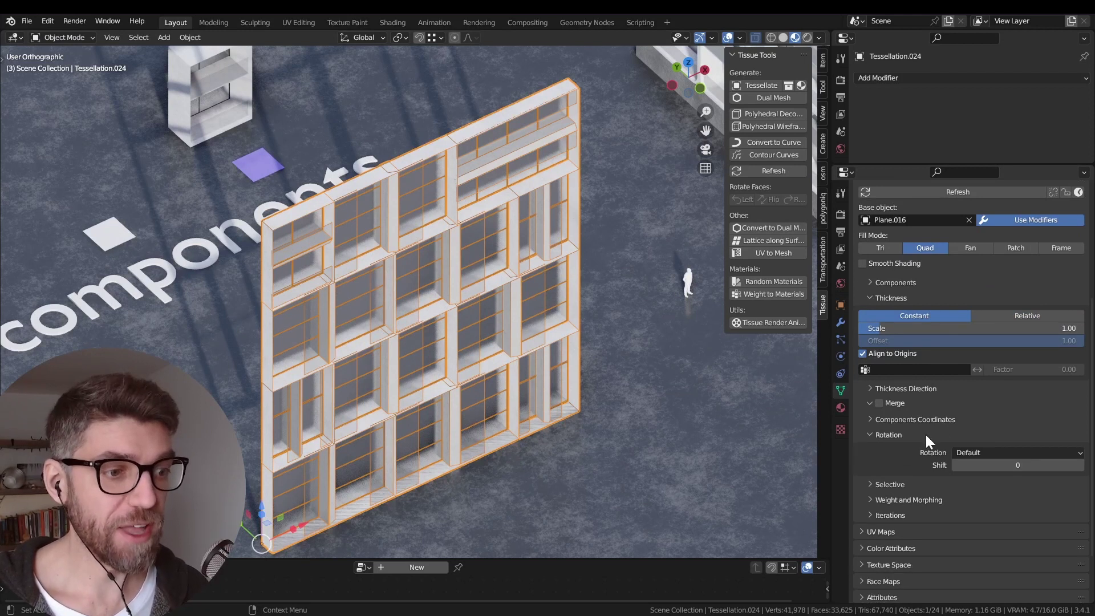
click(979, 452)
click(993, 478)
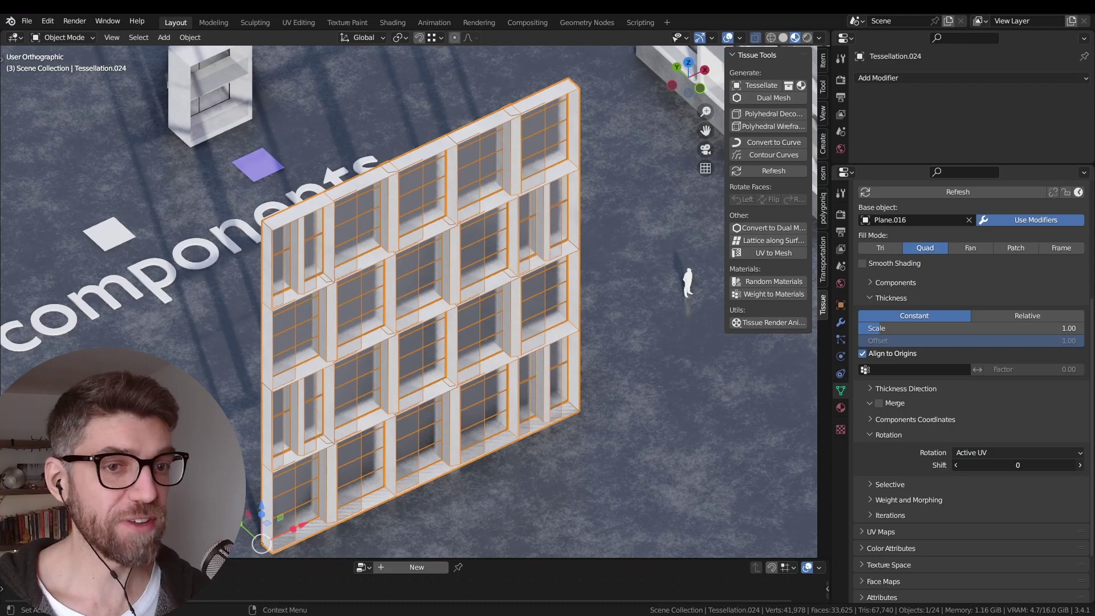
click(1078, 465)
mouse_move(402, 302)
alt+middle_down()
mouse_move(384, 259)
mouse_move(406, 265)
mouse_move(402, 315)
mouse_move(381, 320)
mouse_move(341, 296)
mouse_move(394, 316)
alt+middle_up()
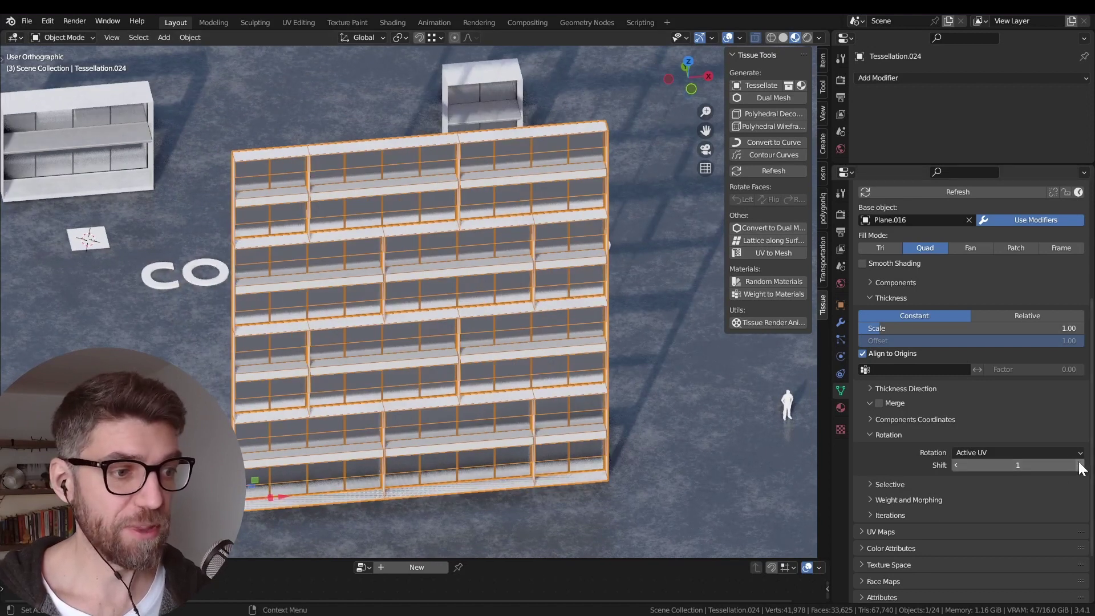
click(1078, 465)
click(1078, 465)
middle_drag(525, 248, 381, 252)
scroll(445, 231, down, 3)
key(alt+a)
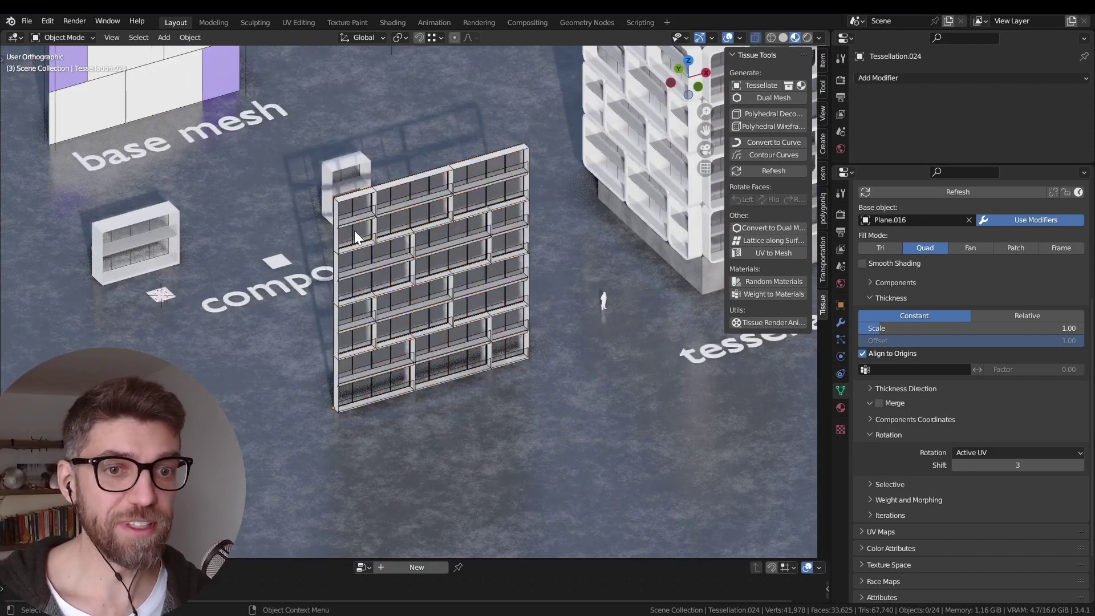
Step: Add a Bevel modifier to the tessellation, limited by Weight, with an amount of 0.76 m
scroll(409, 271, up, 4)
scroll(410, 272, down, 5)
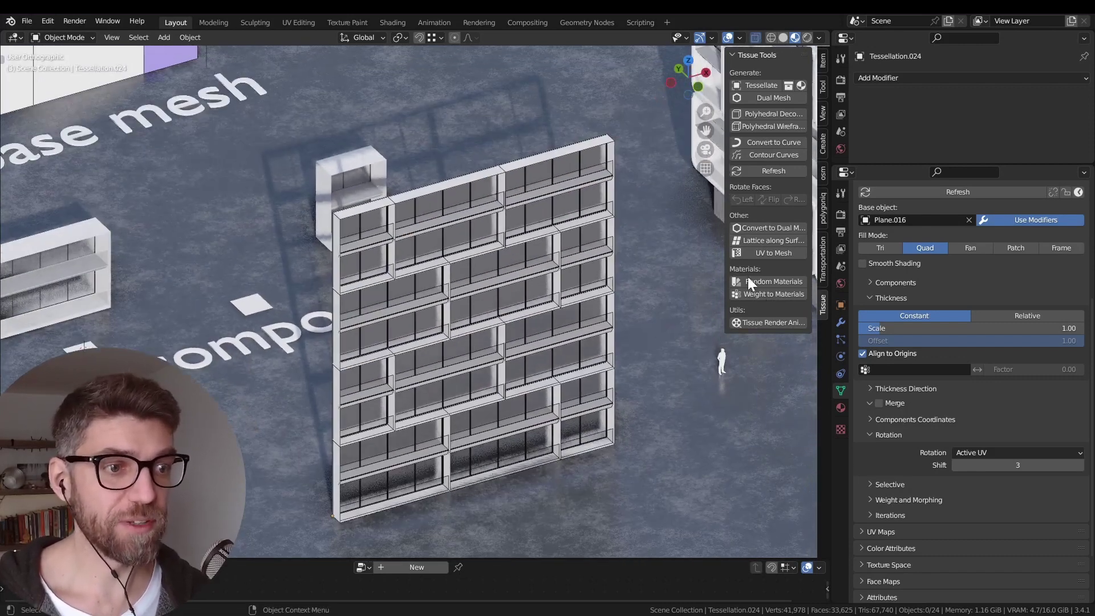
click(837, 324)
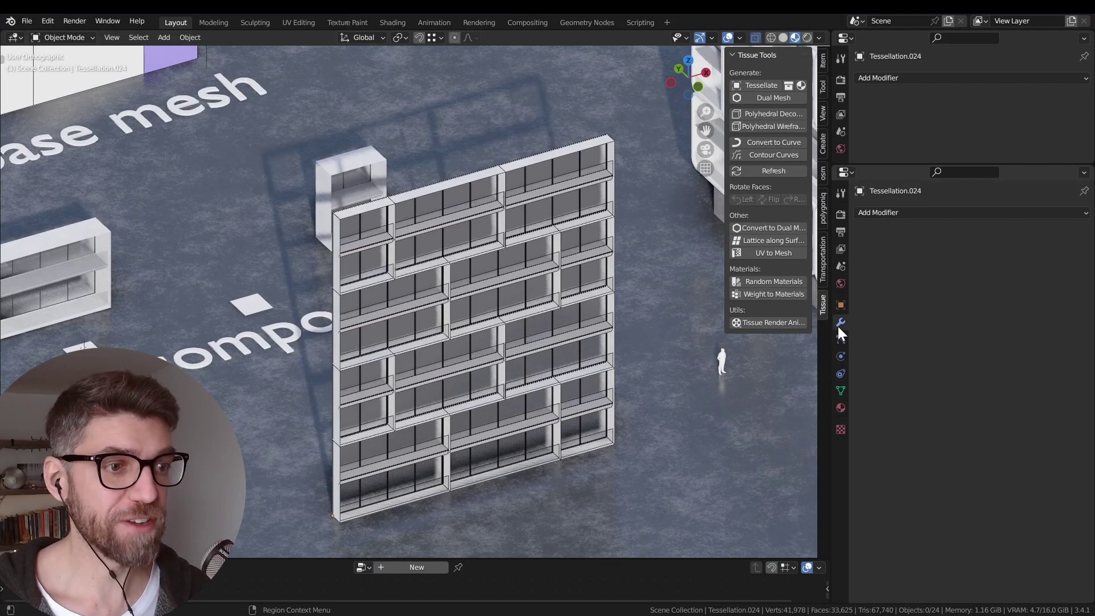
click(886, 213)
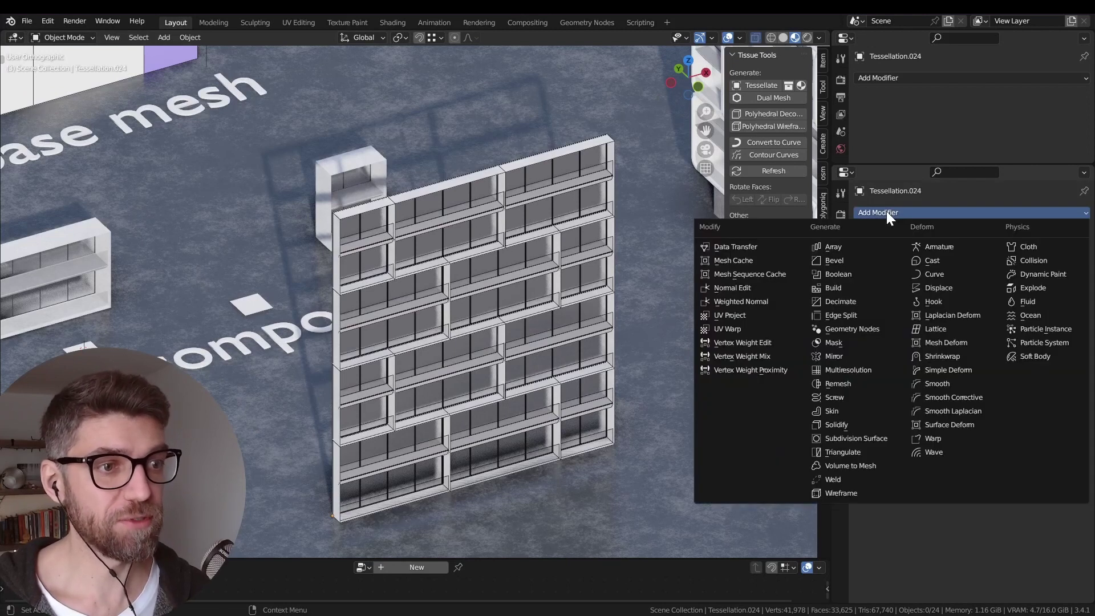
click(861, 260)
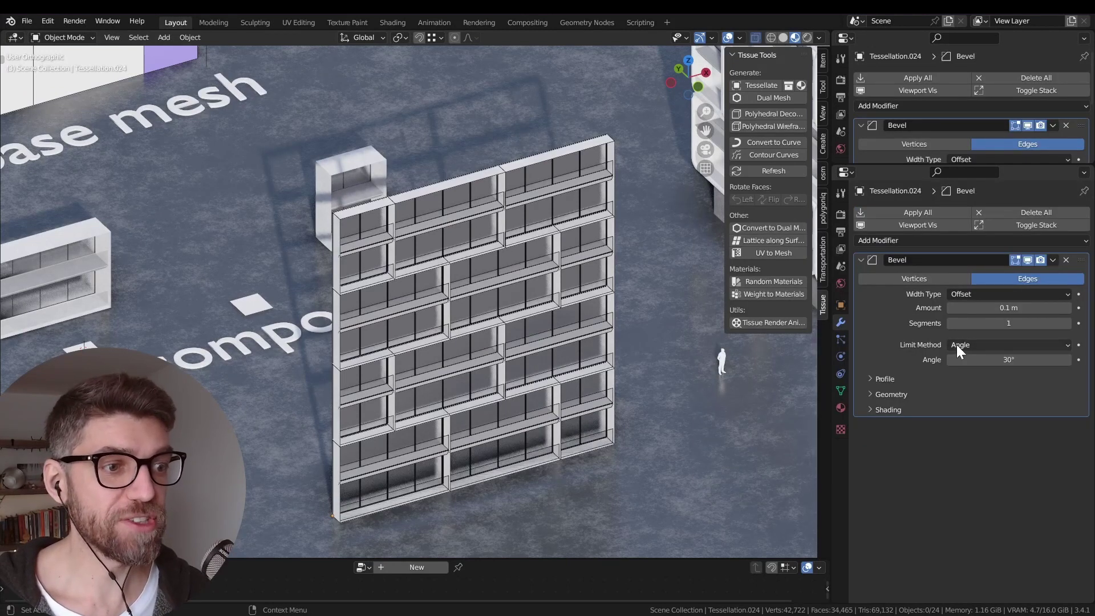
click(963, 346)
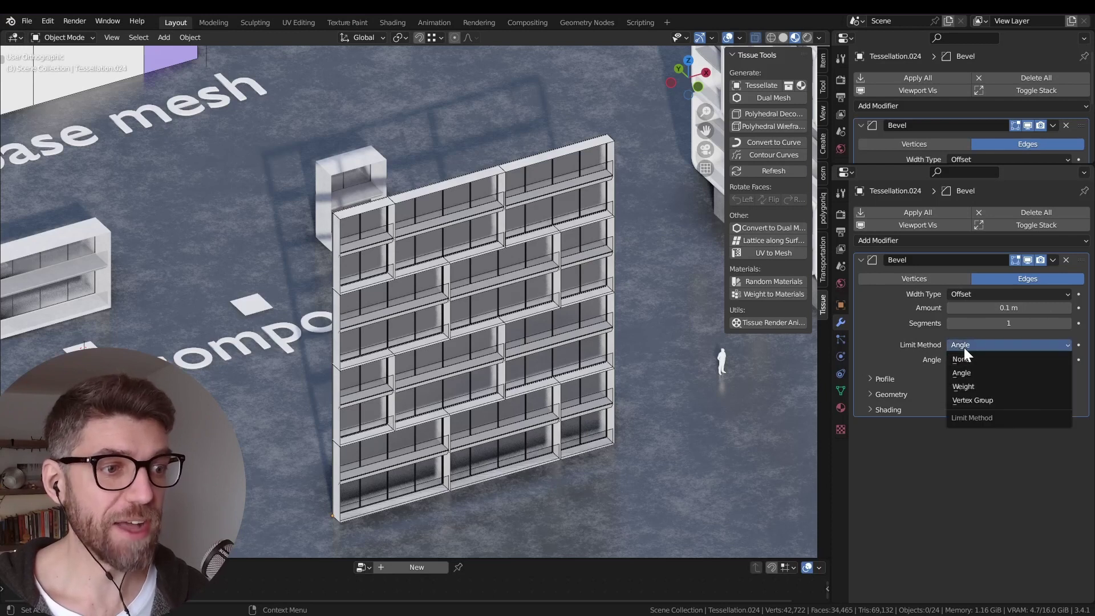
click(970, 387)
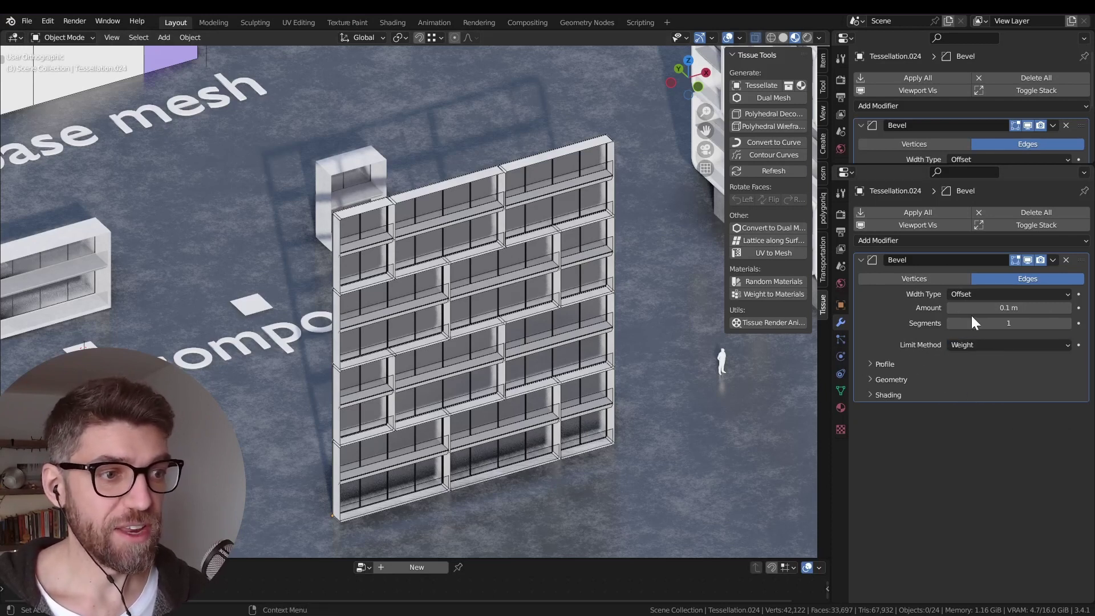
drag(962, 309, 1009, 310)
shift+middle_drag(338, 254, 366, 255)
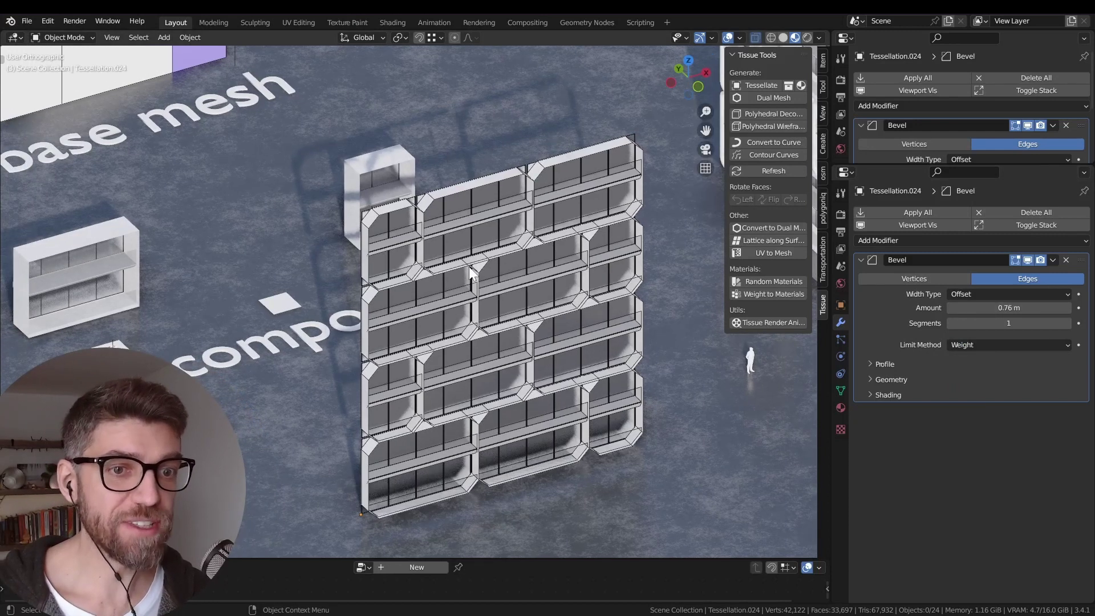
Step: Examine the bevel weight of a corner edge on the outer frame of component g1
shift+middle_drag(172, 305, 378, 307)
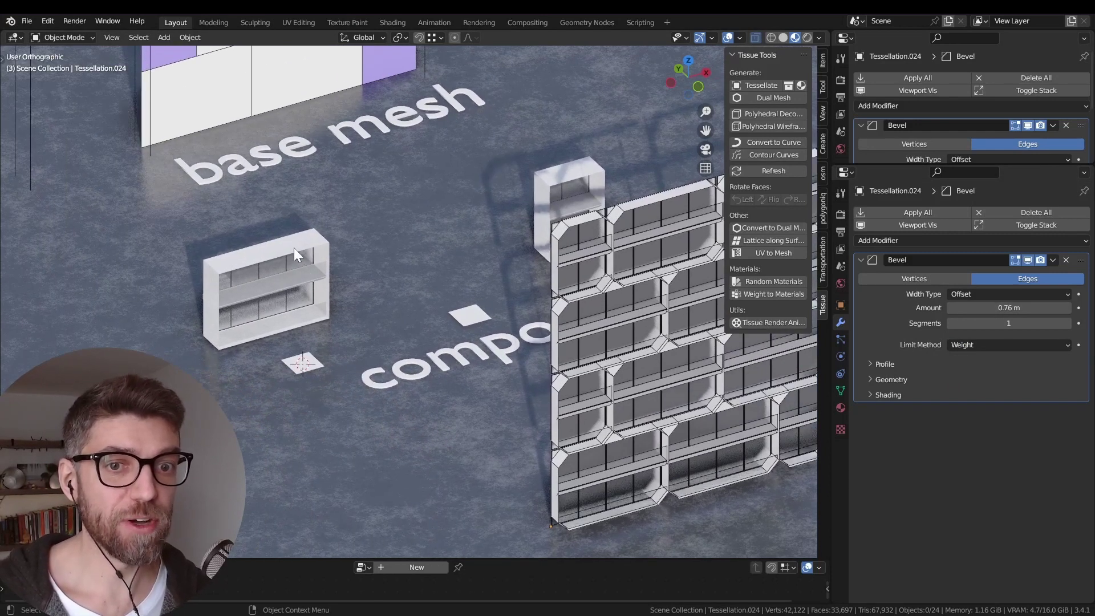
click(312, 245)
scroll(235, 269, up, 2)
scroll(235, 268, up, 3)
key(Tab)
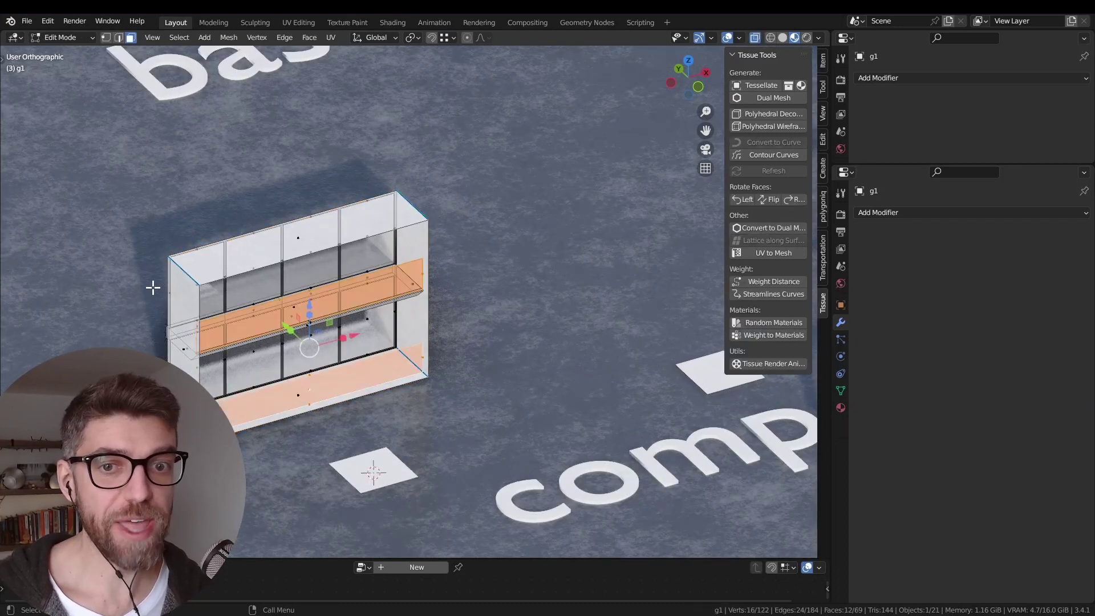
scroll(151, 286, up, 1)
key(2)
click(193, 274)
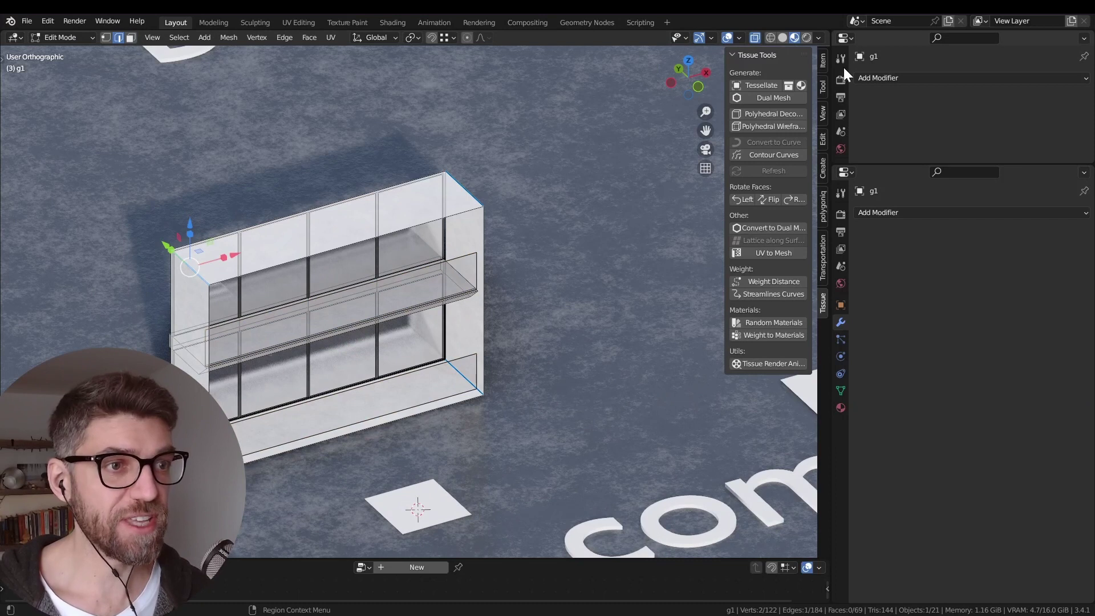
click(823, 60)
click(733, 55)
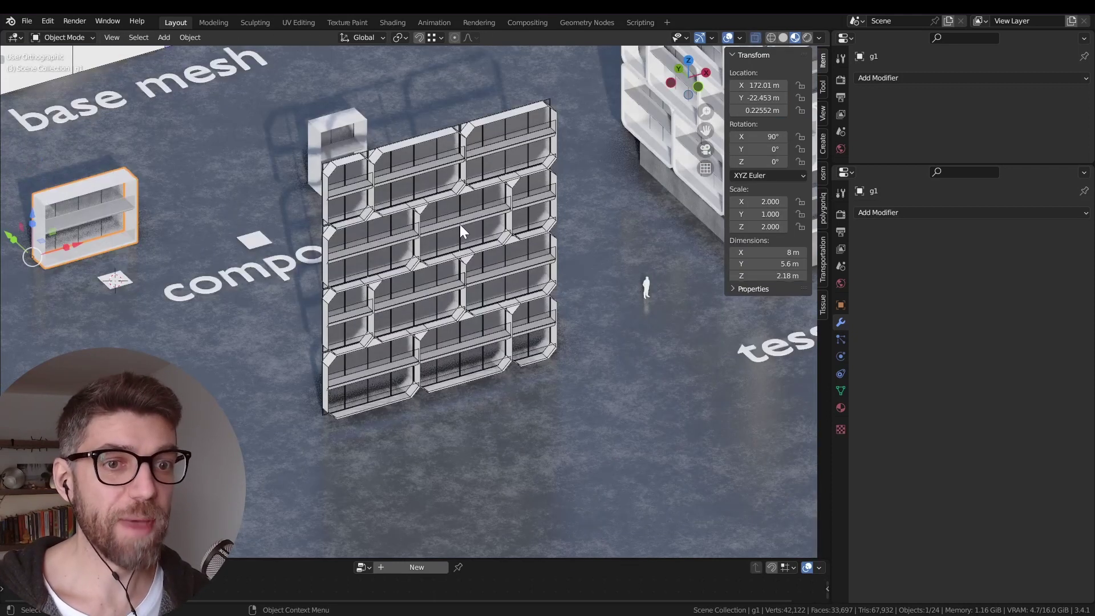
Step: Make the tessellation the active object again and enlarge the upper properties area showing its Bevel modifier
click(445, 195)
key(alt+a)
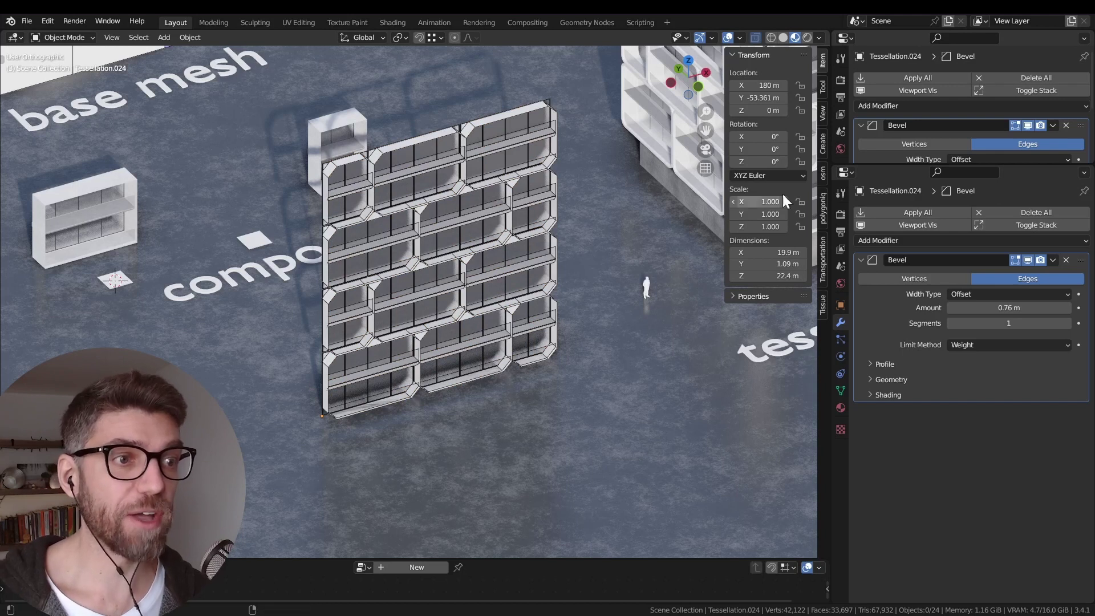
drag(884, 166, 886, 254)
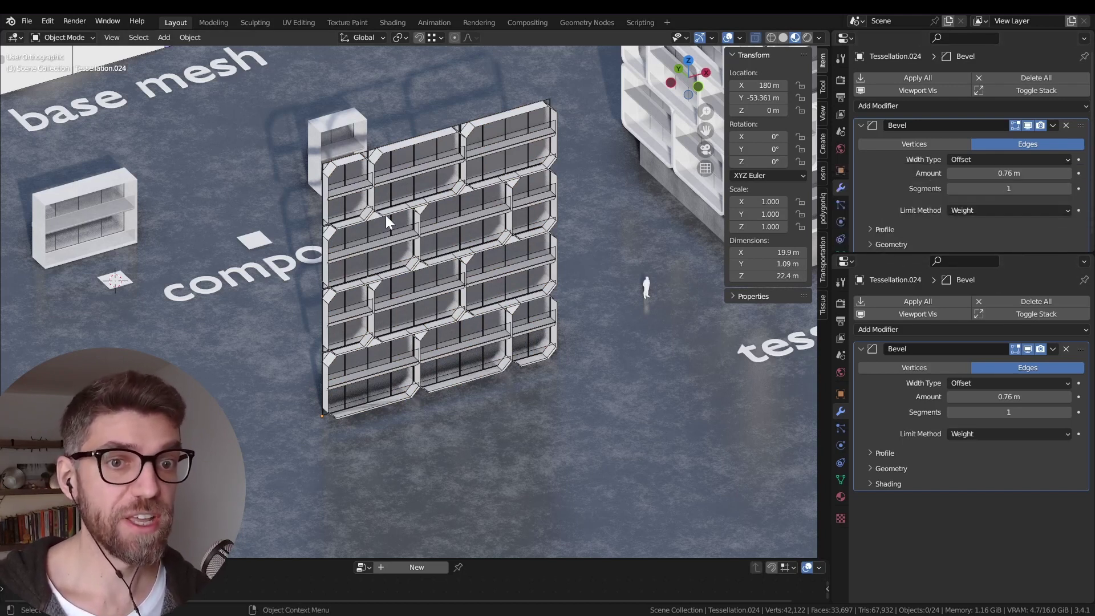
shift+middle_drag(99, 199, 245, 249)
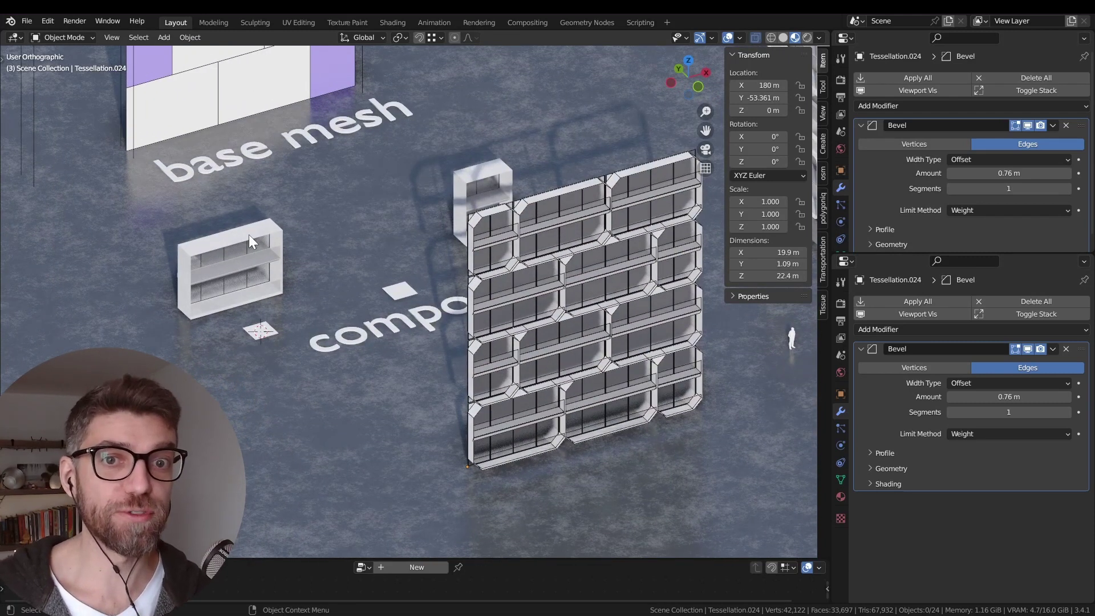
shift+middle_drag(193, 143, 233, 192)
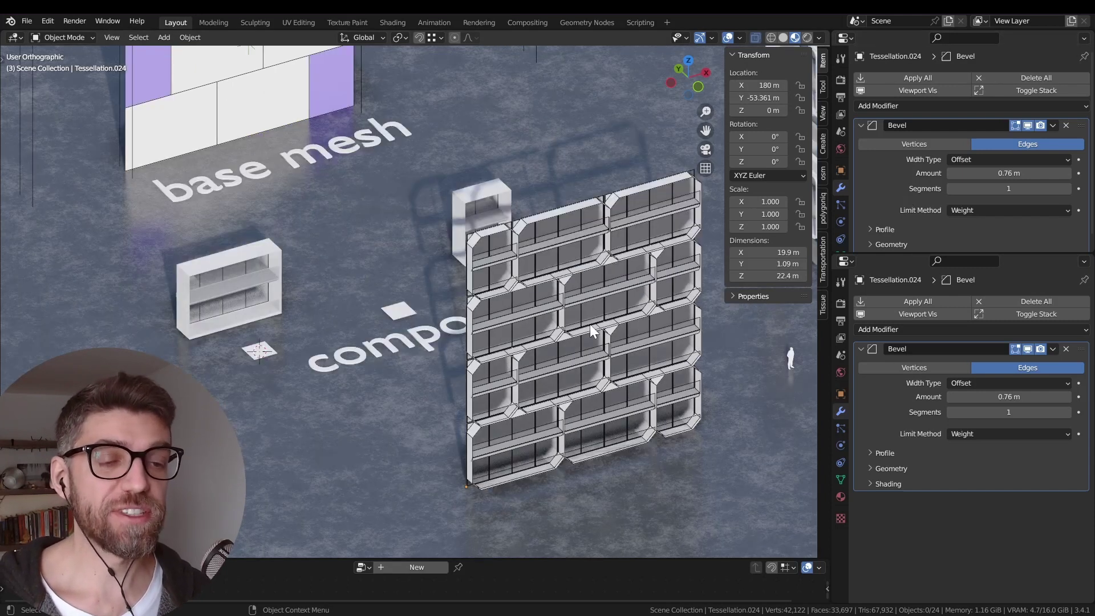
Step: Set the tessellation's Bevel modifier to 10 segments
scroll(532, 315, up, 5)
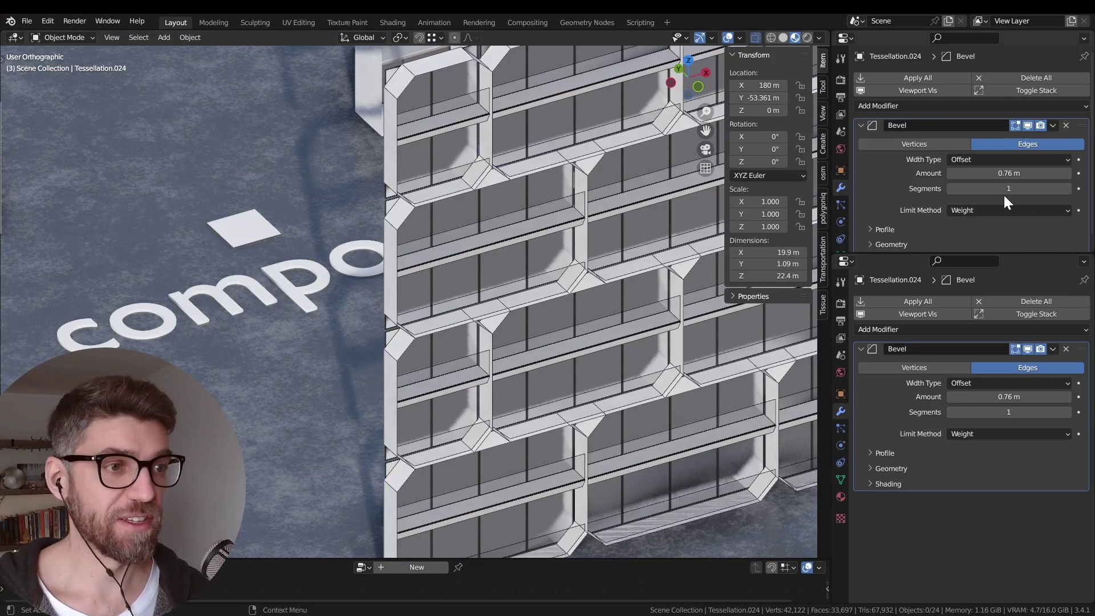
key(Return)
scroll(478, 257, up, 5)
scroll(485, 280, down, 5)
scroll(480, 271, up, 3)
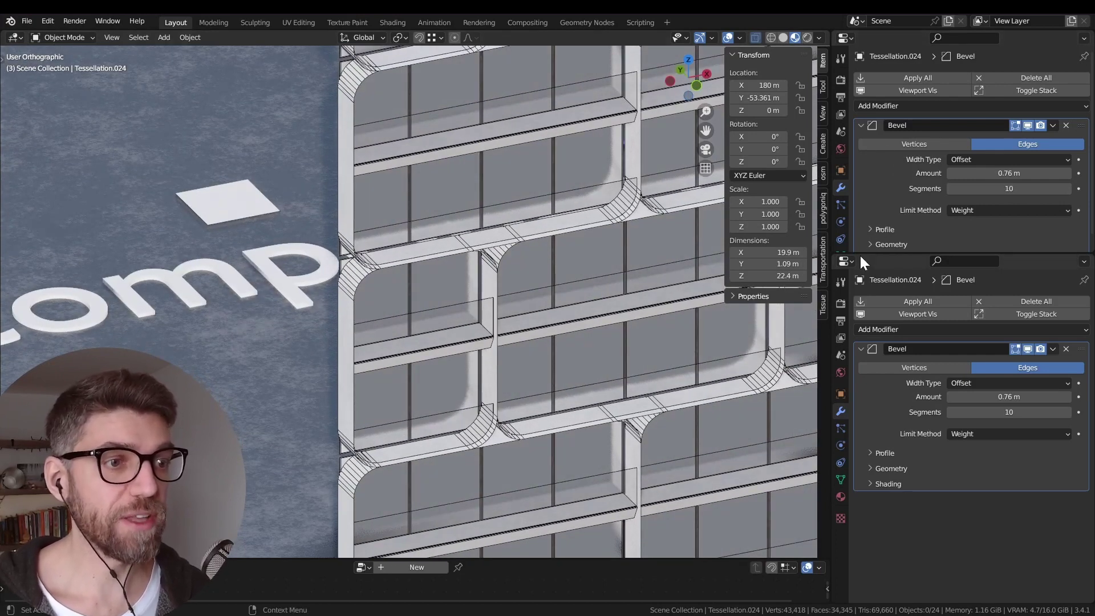
Step: Enlarge the upper properties area further and add a Solidify modifier after the Bevel on the tessellation
drag(860, 254, 872, 362)
click(889, 105)
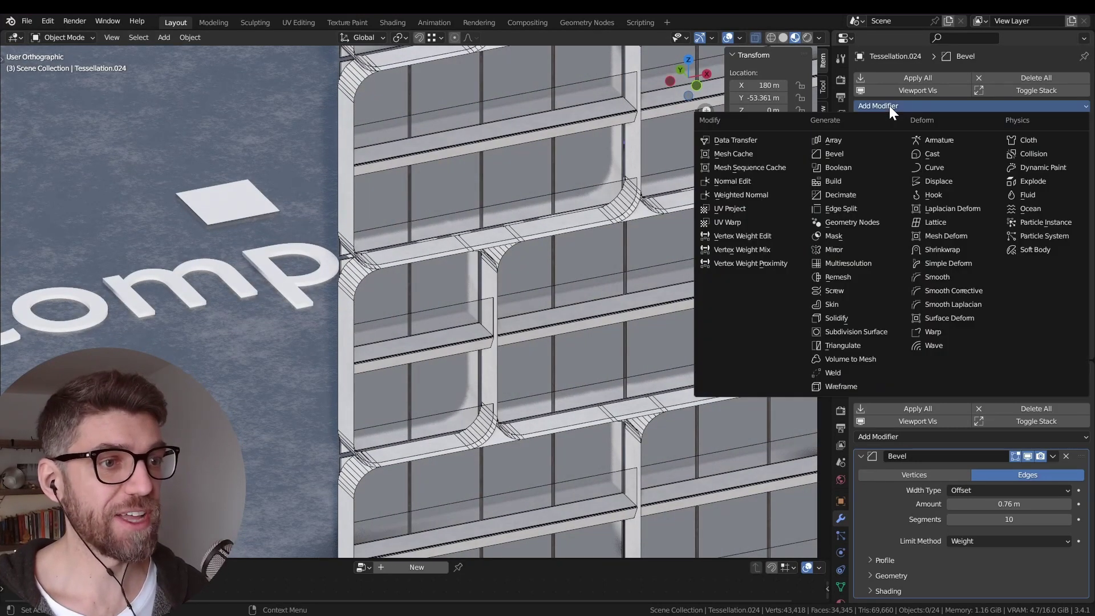
click(850, 318)
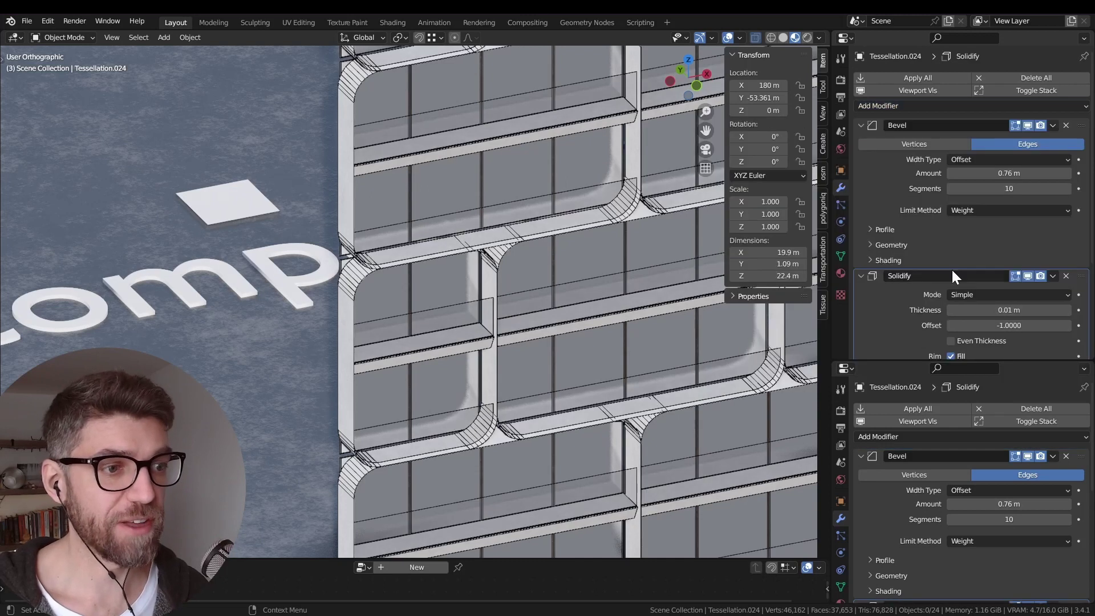
scroll(935, 274, down, 3)
Step: Examine the "outer" vertex group of component g1 and select its linked outer frame geometry in the mesh
scroll(499, 226, down, 5)
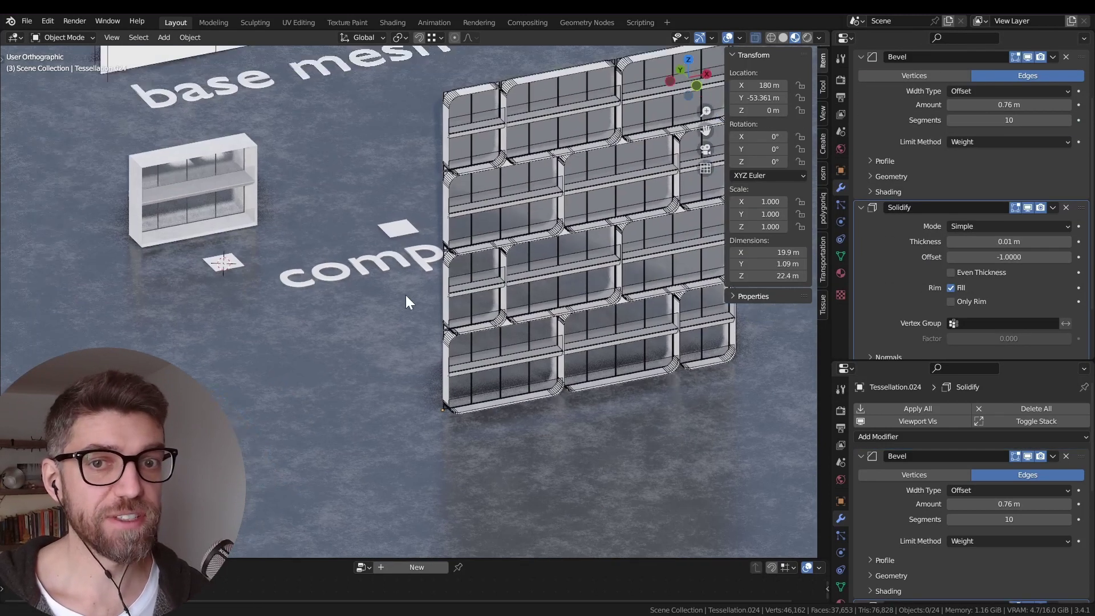
scroll(405, 295, up, 4)
click(350, 193)
click(840, 256)
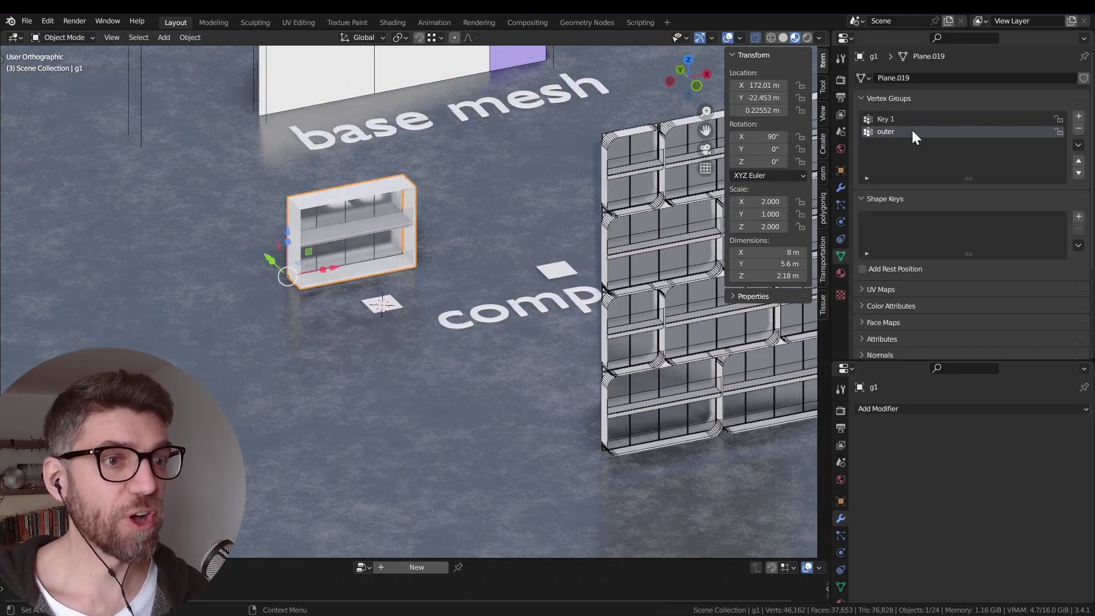
key(Tab)
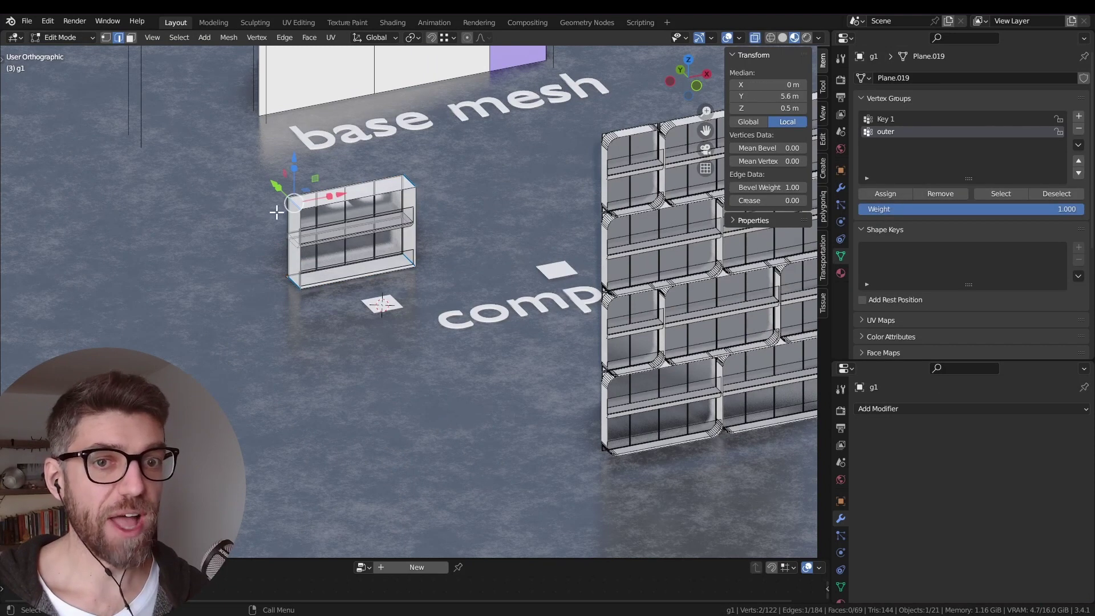
scroll(276, 212, up, 4)
key(alt+a)
key(l)
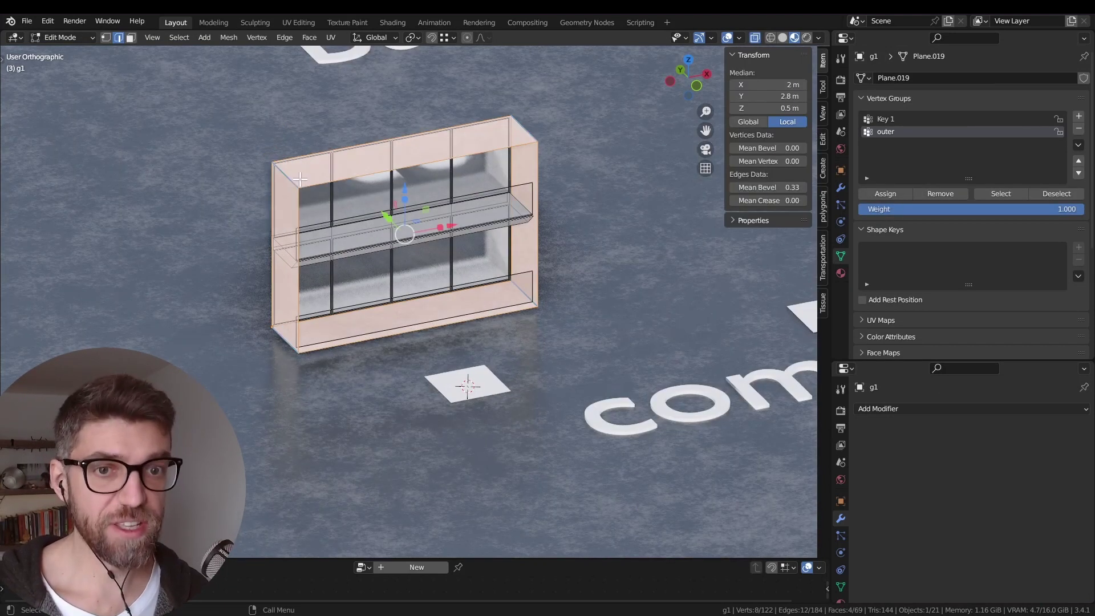
scroll(337, 209, down, 6)
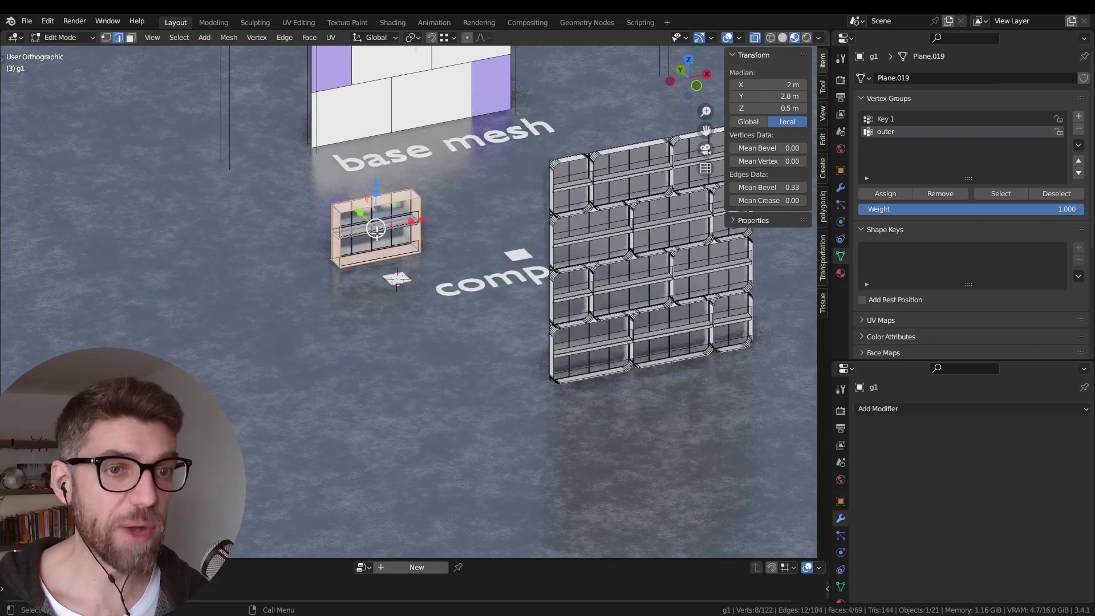
key(Tab)
Step: Limit the tessellation's Solidify modifier to the vertex group outer.001
click(661, 262)
scroll(946, 250, down, 5)
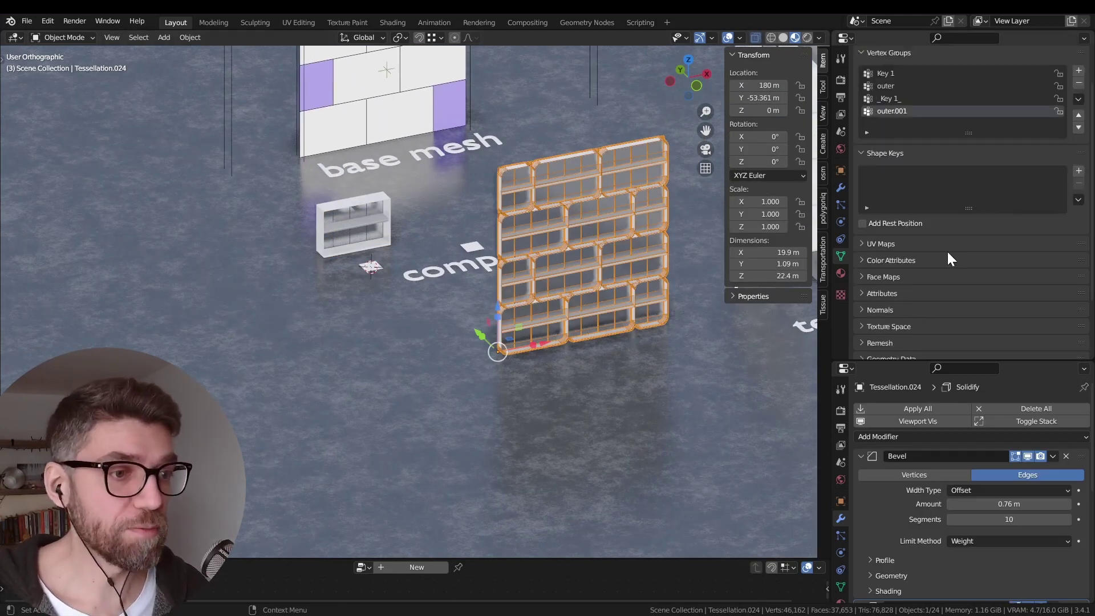
click(841, 188)
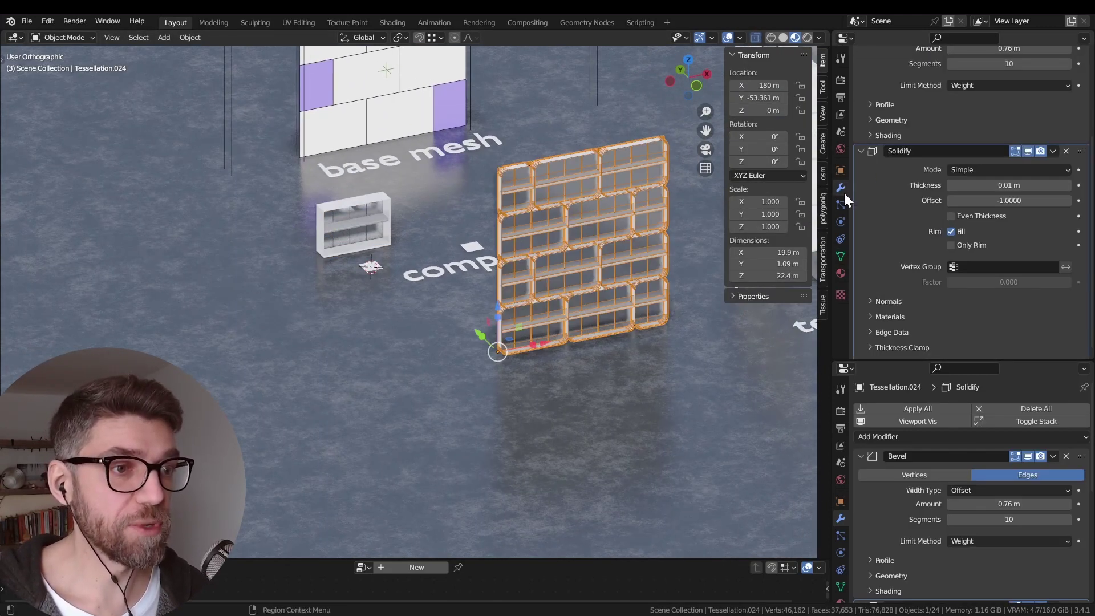
click(968, 267)
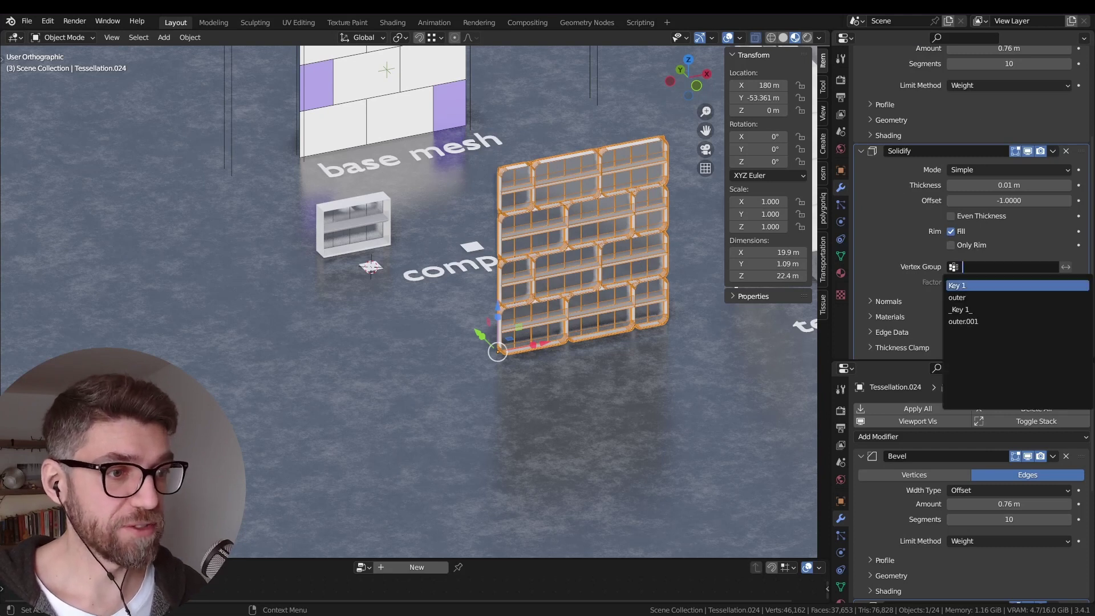
click(984, 318)
scroll(566, 275, up, 8)
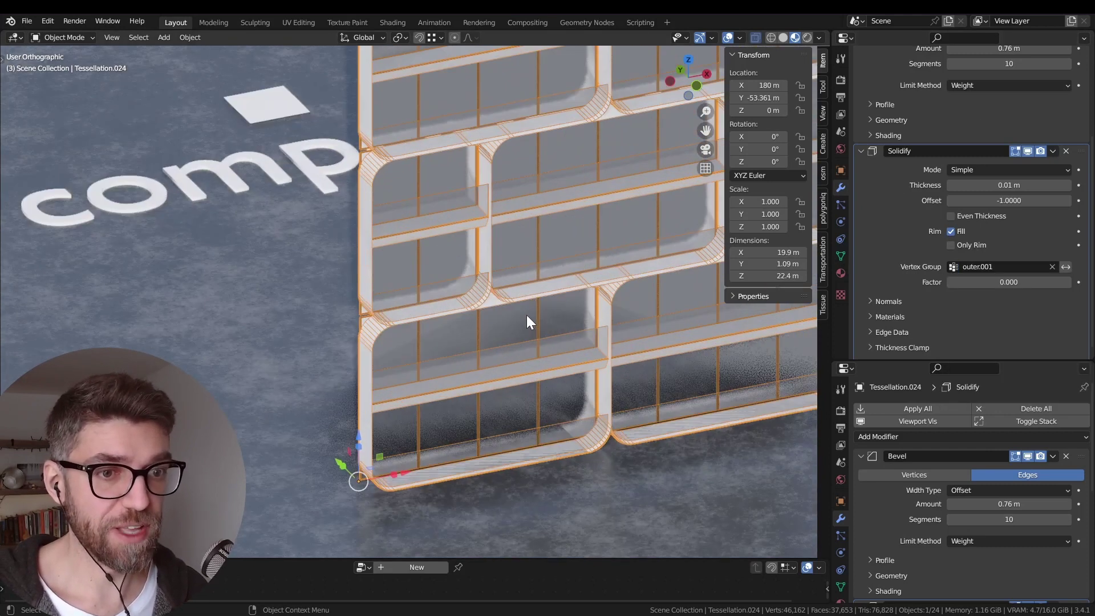
Step: Set the tessellation's Solidify modifier to a thickness of 0.1 m and limit it to the vertex group outer
middle_drag(357, 279, 411, 226)
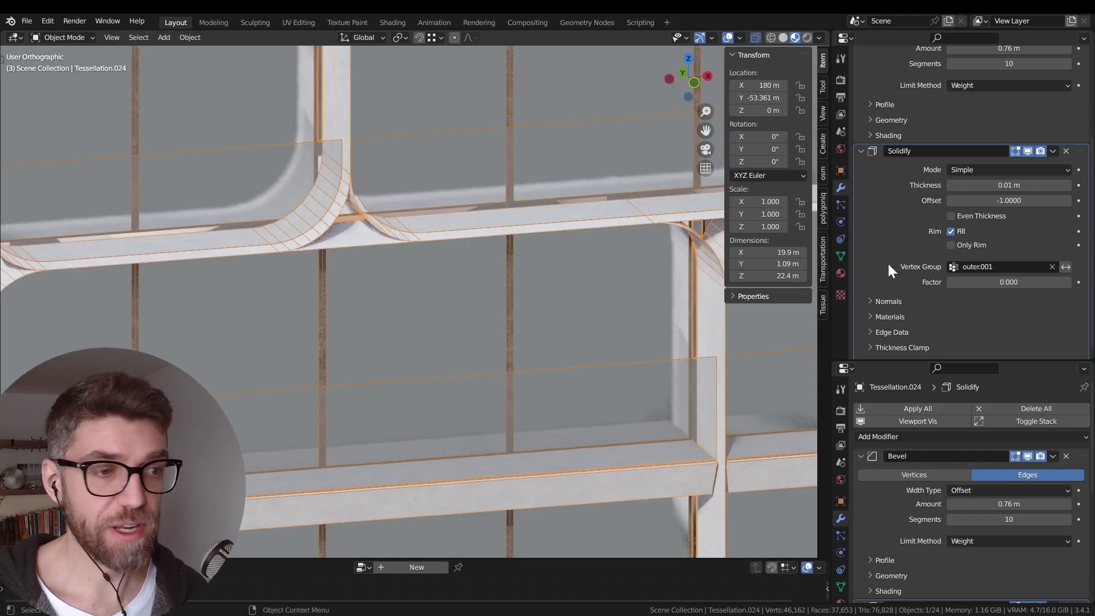
click(998, 185)
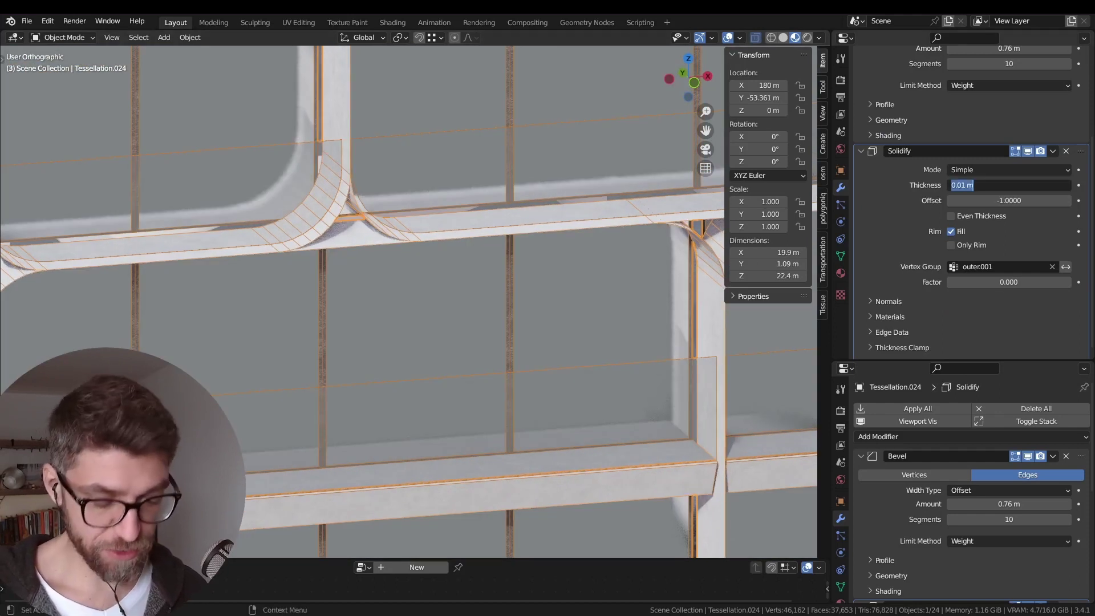
text(0.1)
key(Return)
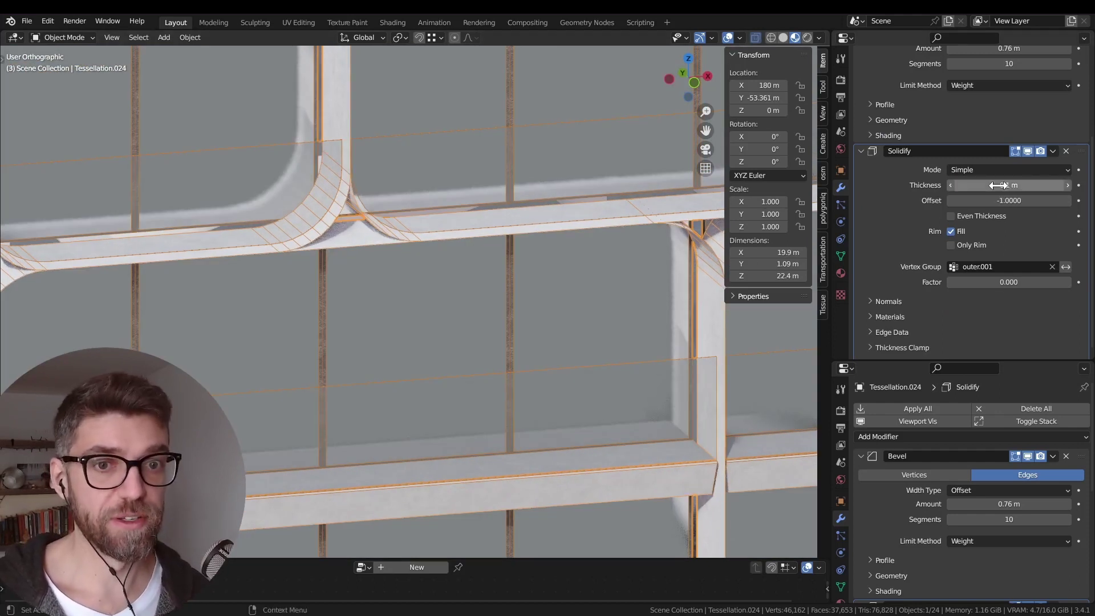
click(986, 268)
click(973, 298)
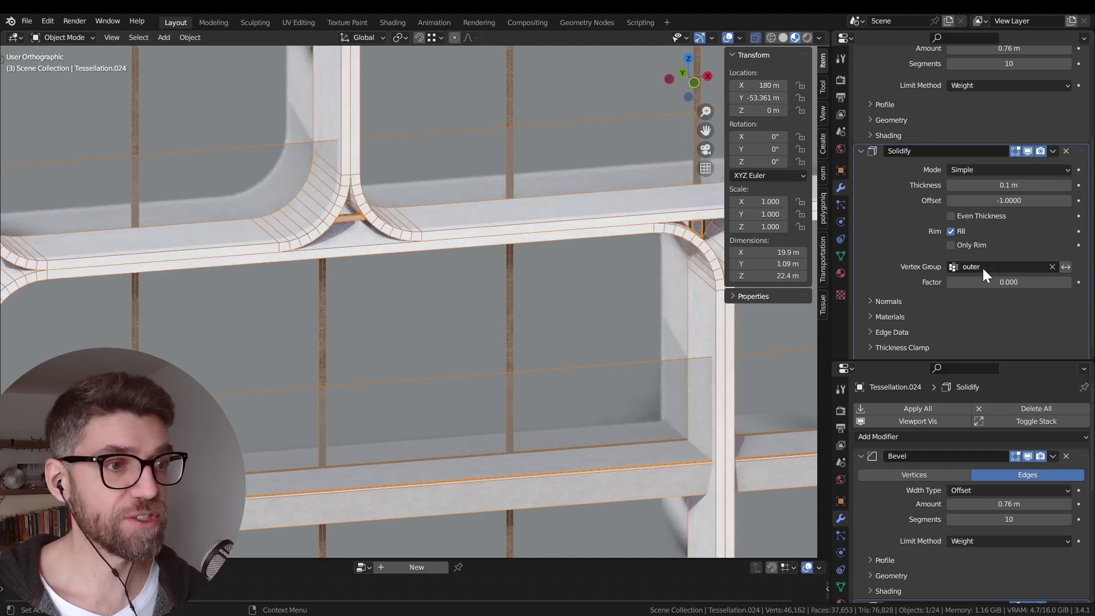
scroll(459, 272, down, 5)
key(alt+a)
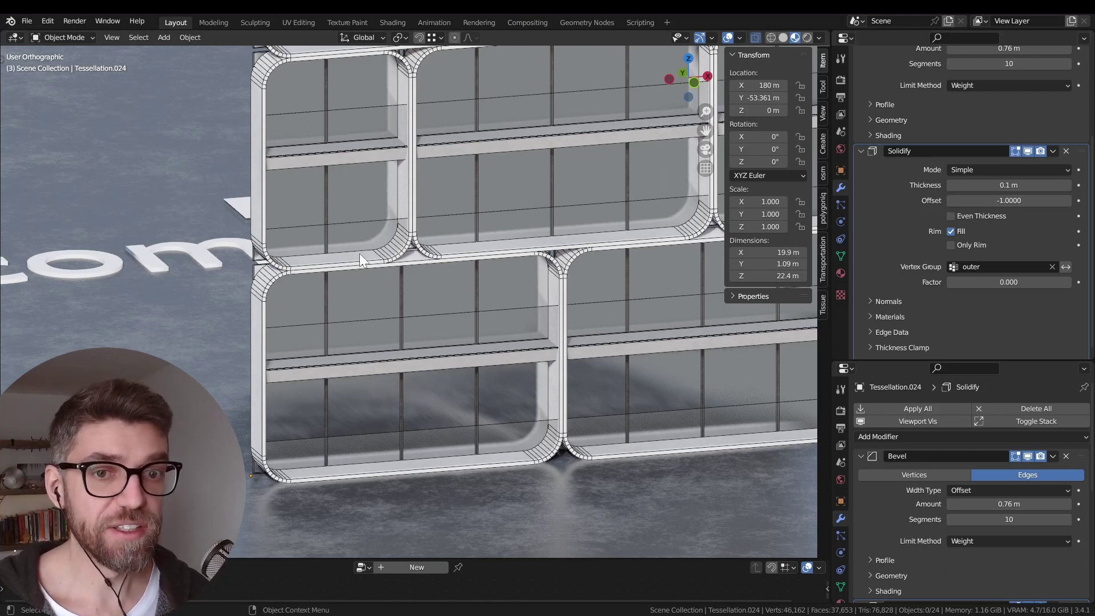
Step: Examine the rounded, thickened window frames across the whole tessellated panel and on the finished building
scroll(569, 329, down, 4)
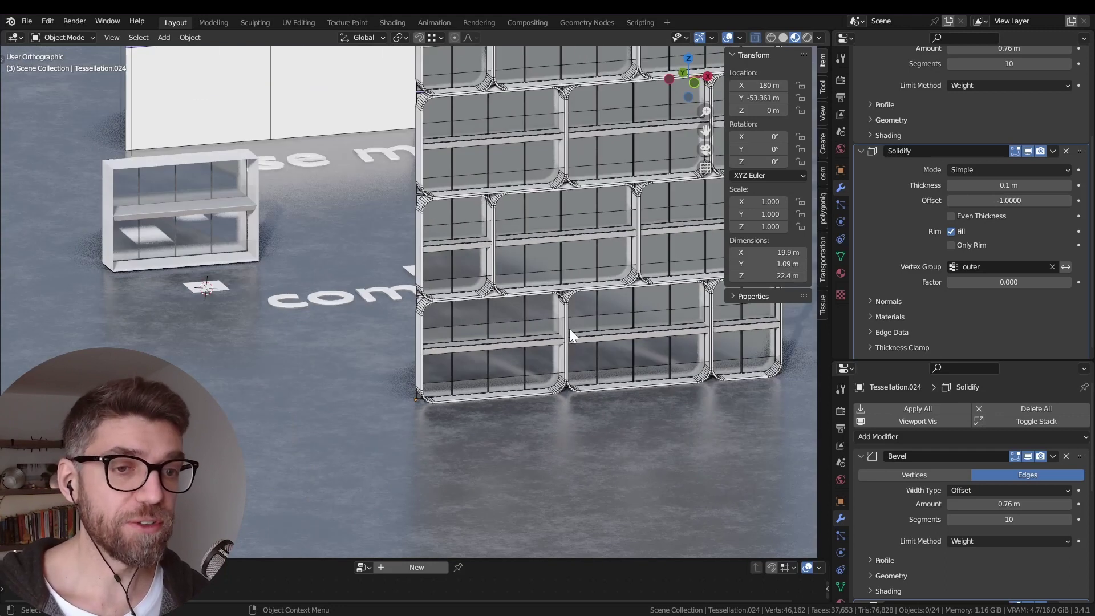
scroll(490, 268, down, 3)
middle_drag(463, 254, 504, 241)
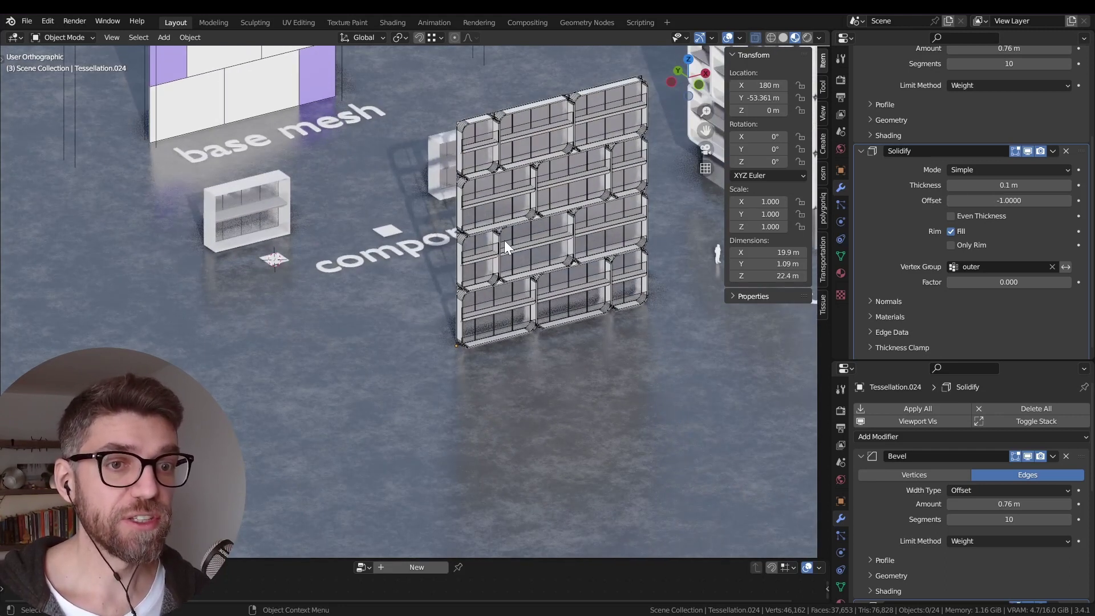
scroll(506, 256, up, 4)
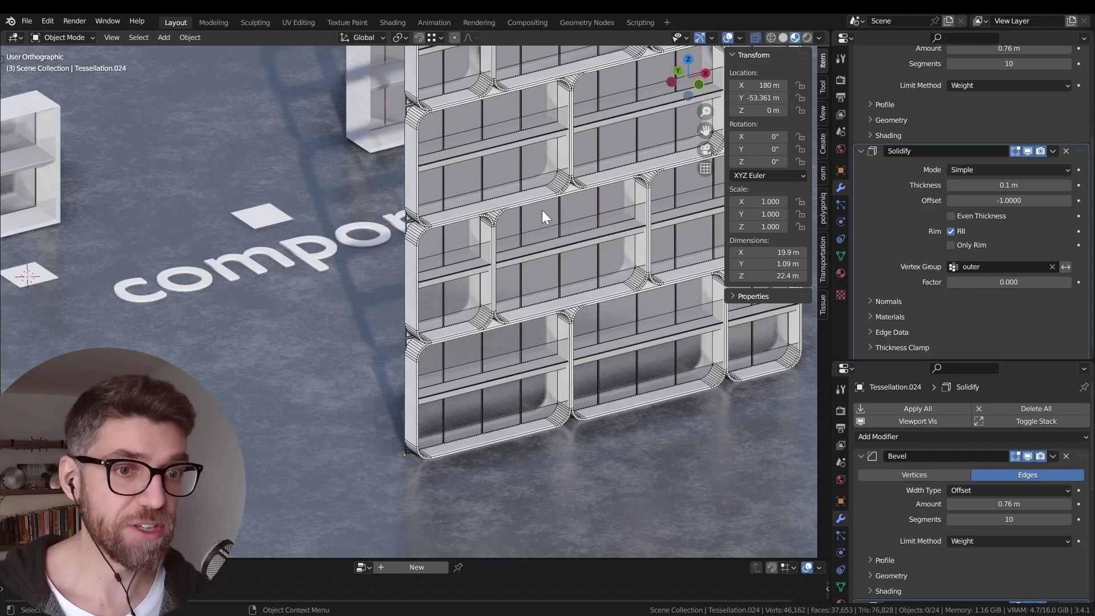
scroll(439, 285, down, 5)
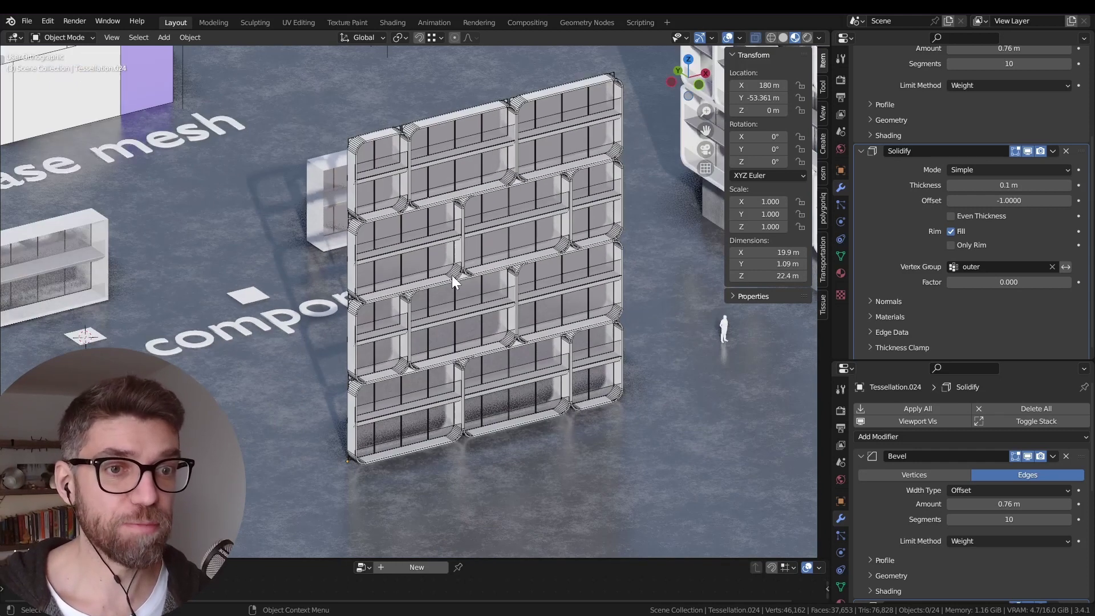
middle_drag(537, 227, 593, 167)
scroll(594, 166, up, 4)
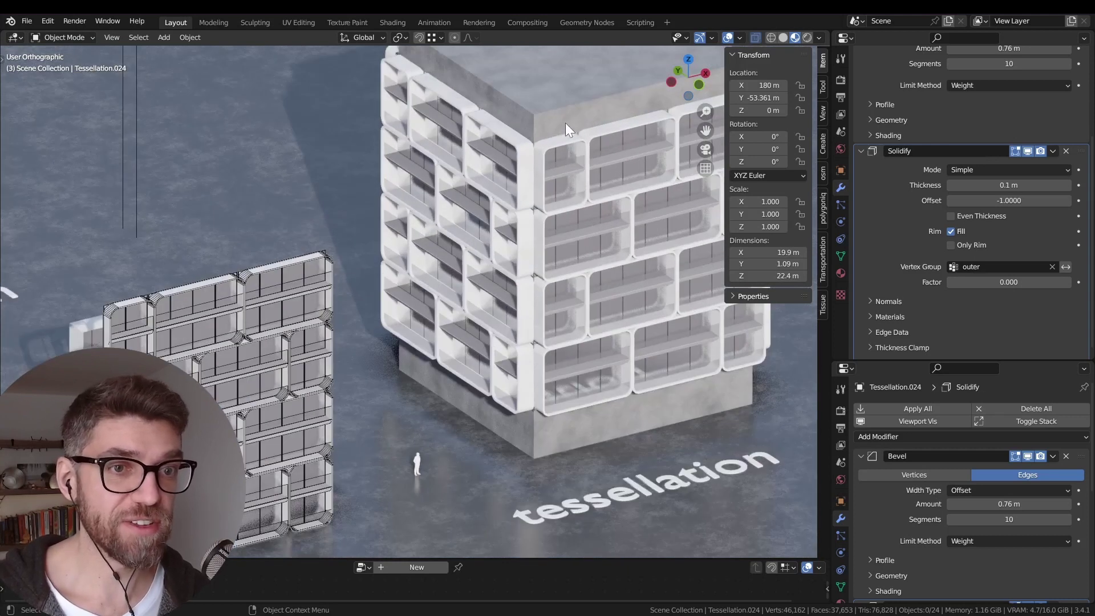
Step: Select the finished building's front facade tessellation and turn on viewport display for its Bevel.001 modifier
click(451, 205)
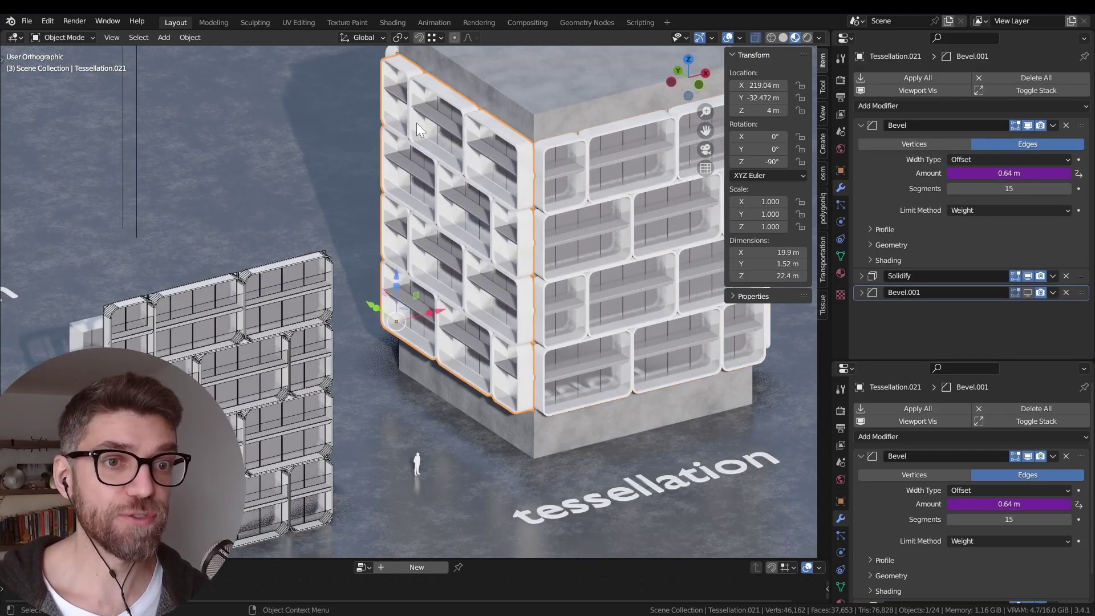
middle_drag(416, 122, 395, 145)
shift+middle_drag(522, 313, 521, 254)
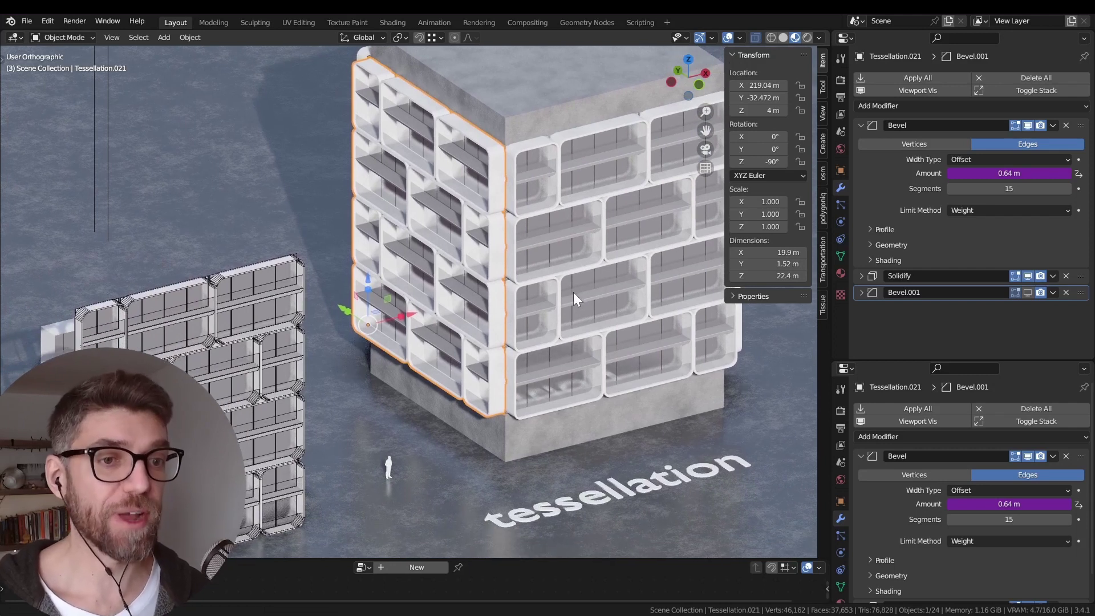
shift+middle_drag(573, 292, 557, 259)
click(557, 259)
scroll(528, 234, up, 6)
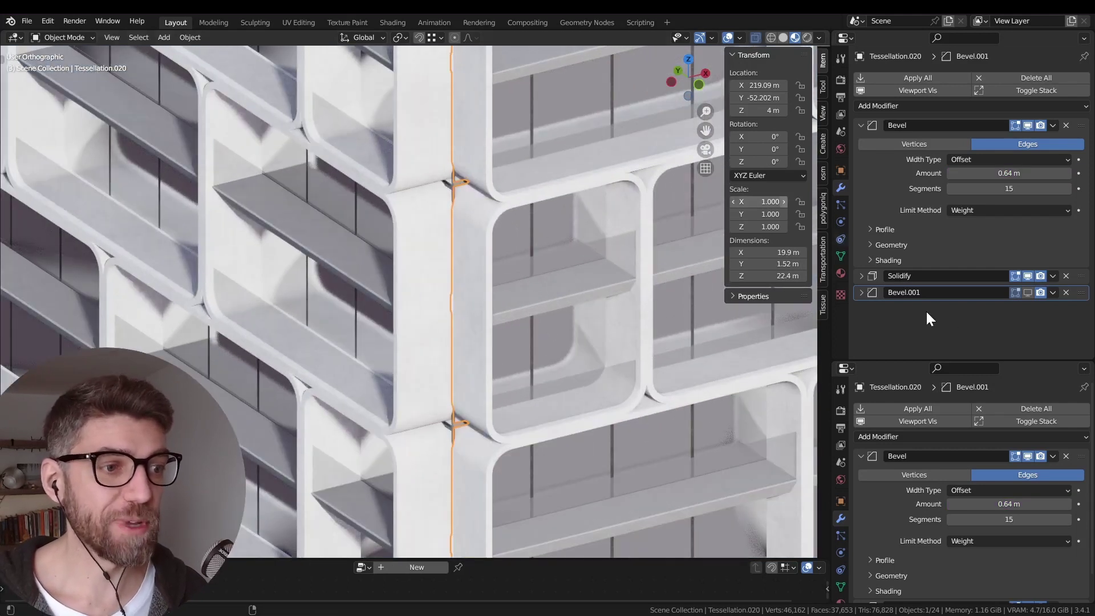
click(1028, 293)
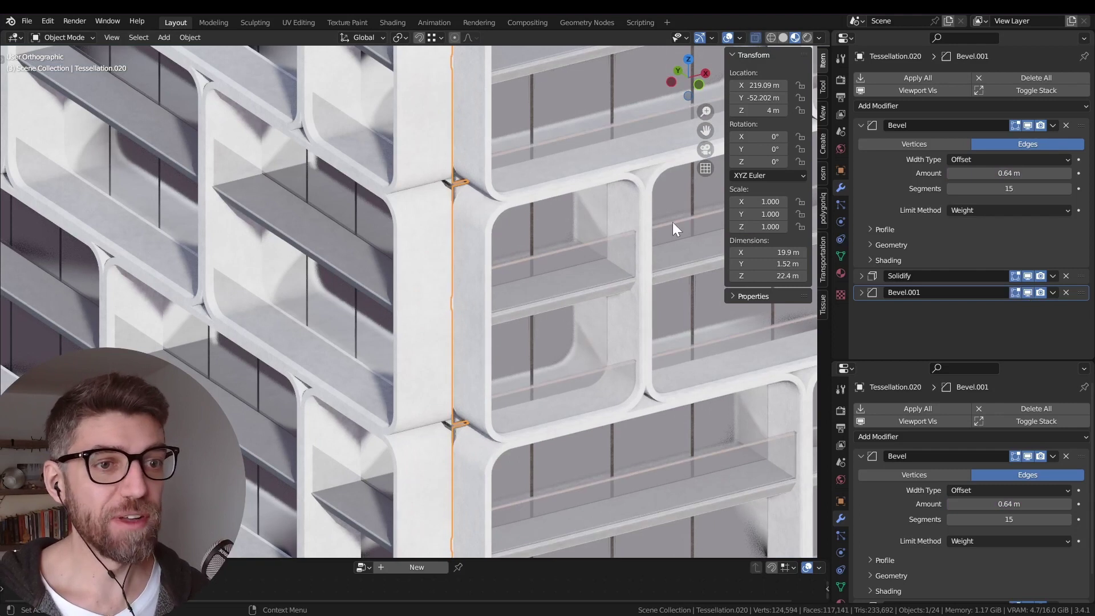
Step: Examine the bevelled frame edges and glass railings of the building's facade up close from several angles
scroll(577, 204, up, 5)
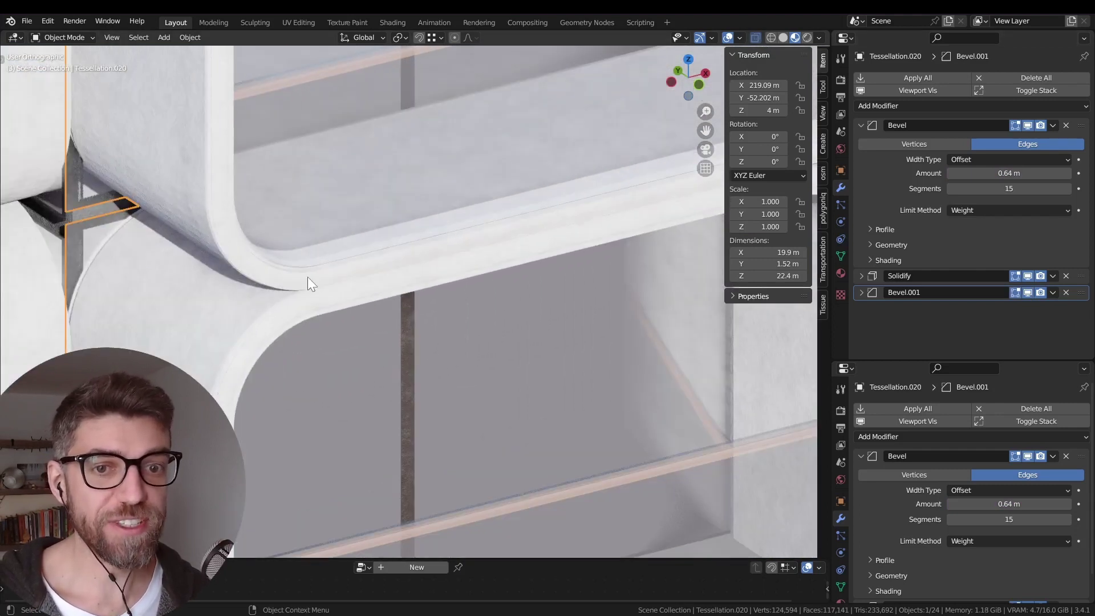
scroll(323, 255, down, 6)
middle_drag(413, 403, 292, 379)
scroll(471, 329, up, 8)
shift+middle_drag(533, 369, 395, 292)
shift+middle_drag(629, 495, 529, 477)
scroll(457, 424, down, 8)
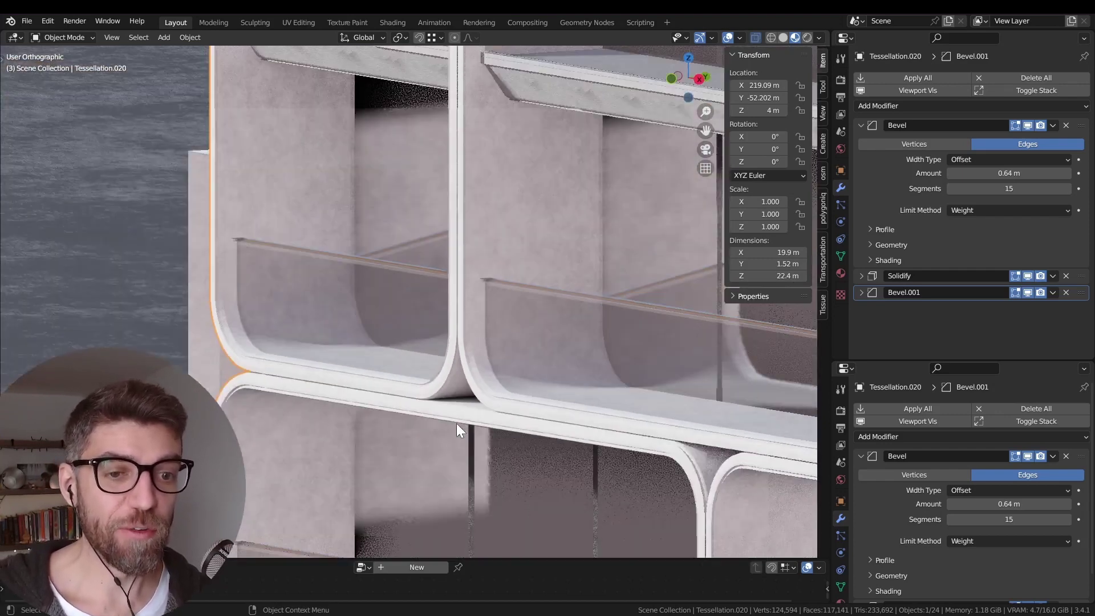
scroll(443, 404, down, 8)
middle_drag(438, 364, 517, 355)
Step: Set the count of the base mesh's Array.002 modifier to 3
scroll(517, 354, down, 6)
shift+middle_drag(388, 318, 539, 285)
shift+middle_drag(281, 246, 262, 291)
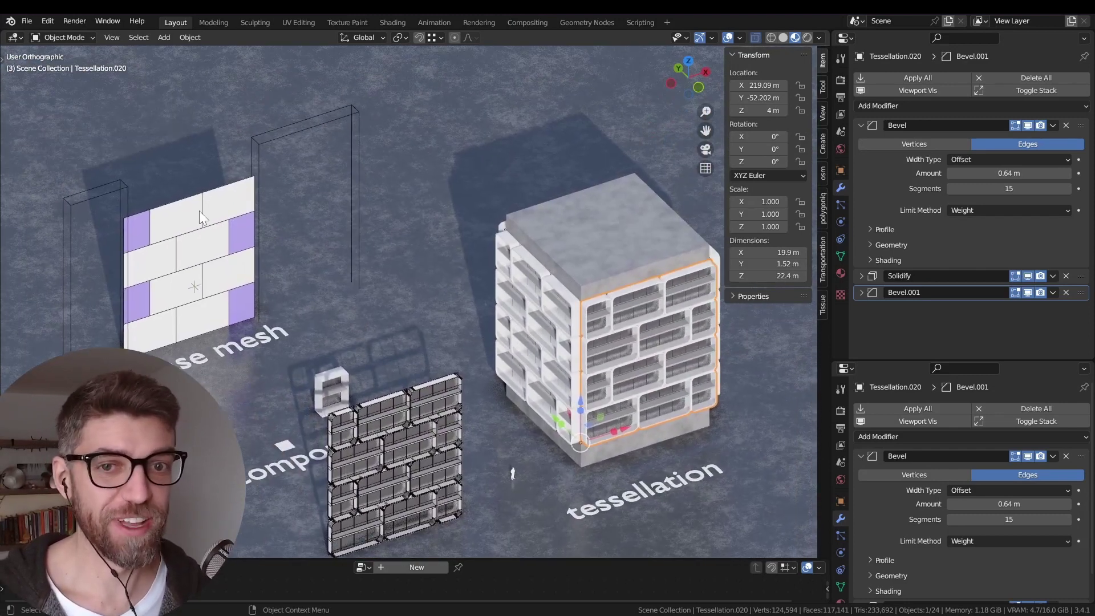
click(200, 211)
drag(902, 361, 901, 299)
click(861, 432)
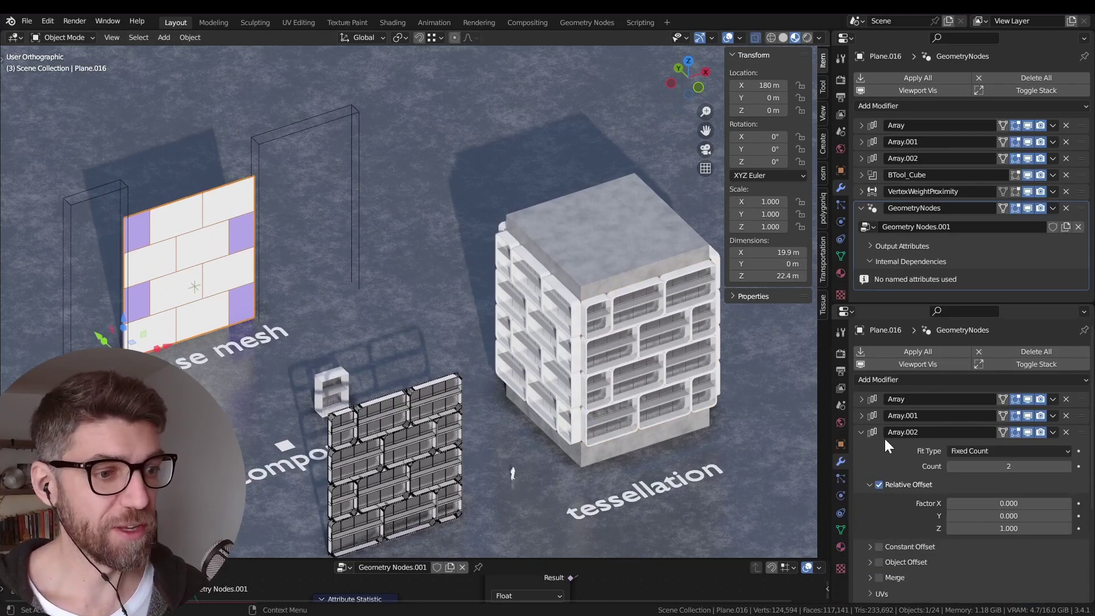
click(1064, 466)
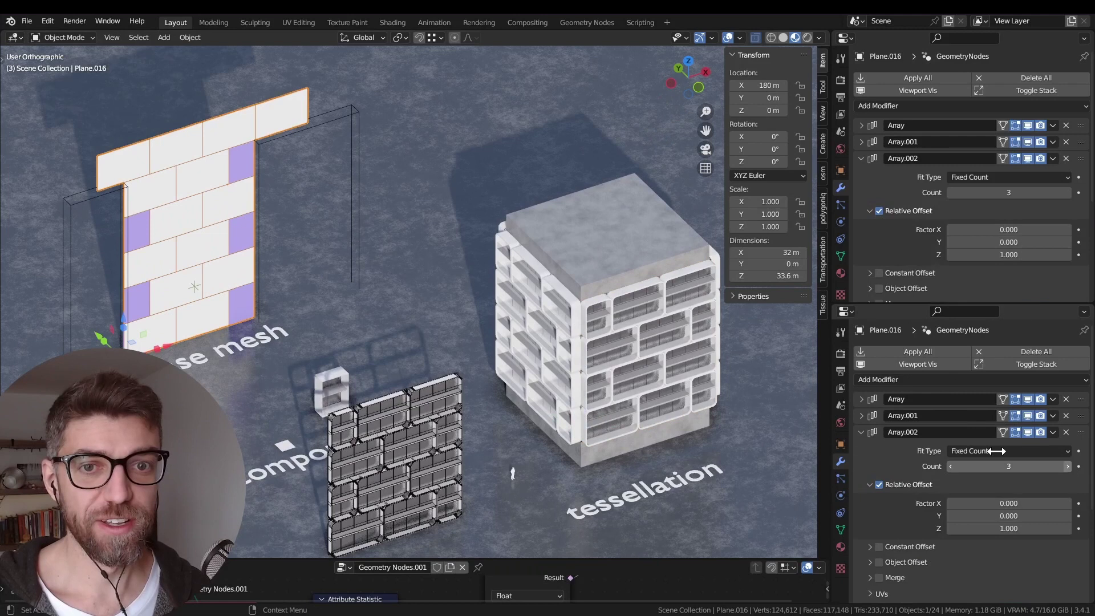
Step: Select the building's front facade tessellation together with the separate tessellated panel and refresh both
click(607, 337)
shift+middle_drag(426, 422, 403, 371)
shift+click(402, 370)
right_click(635, 283)
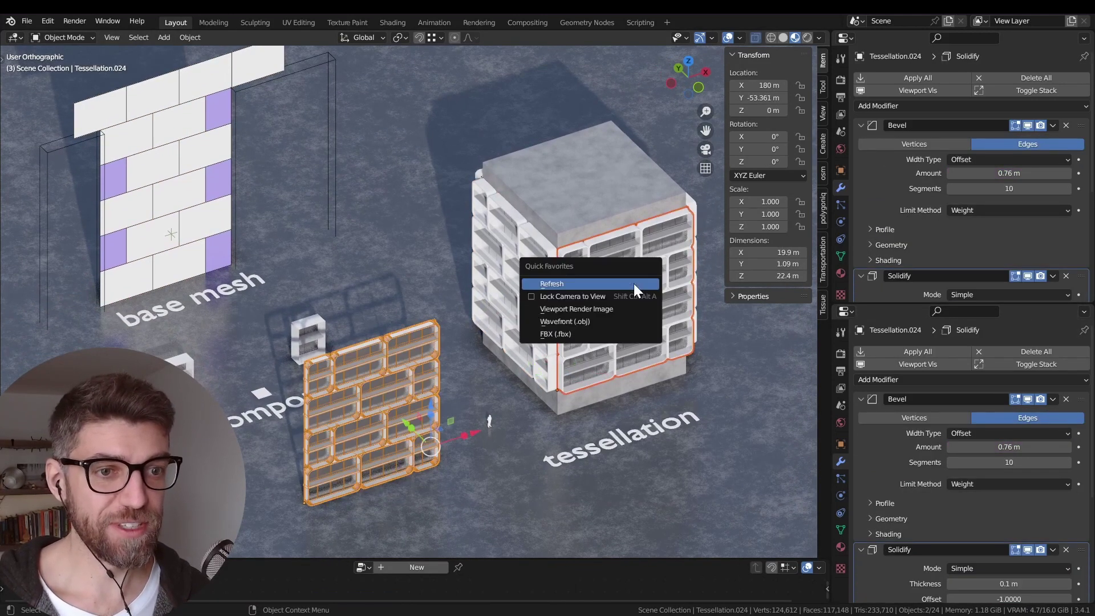
click(634, 287)
key(alt+a)
Step: Examine the upper rows of the extended base mesh and refreshed tessellations, including the box that trims the base mesh
middle_drag(505, 300, 377, 278)
shift+middle_drag(327, 238, 442, 345)
scroll(590, 280, up, 4)
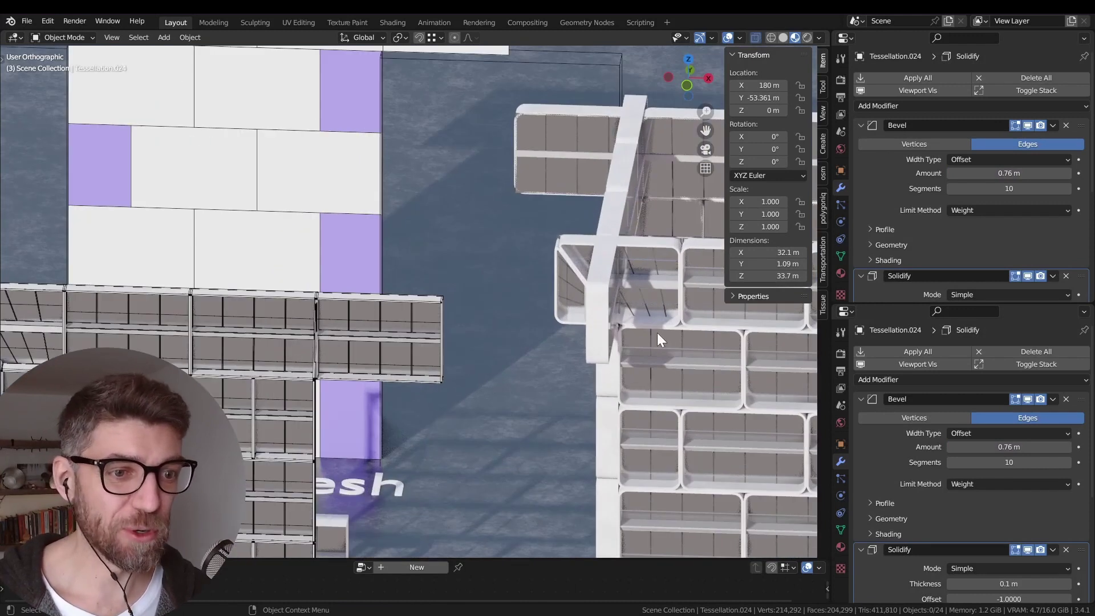
scroll(543, 268, down, 5)
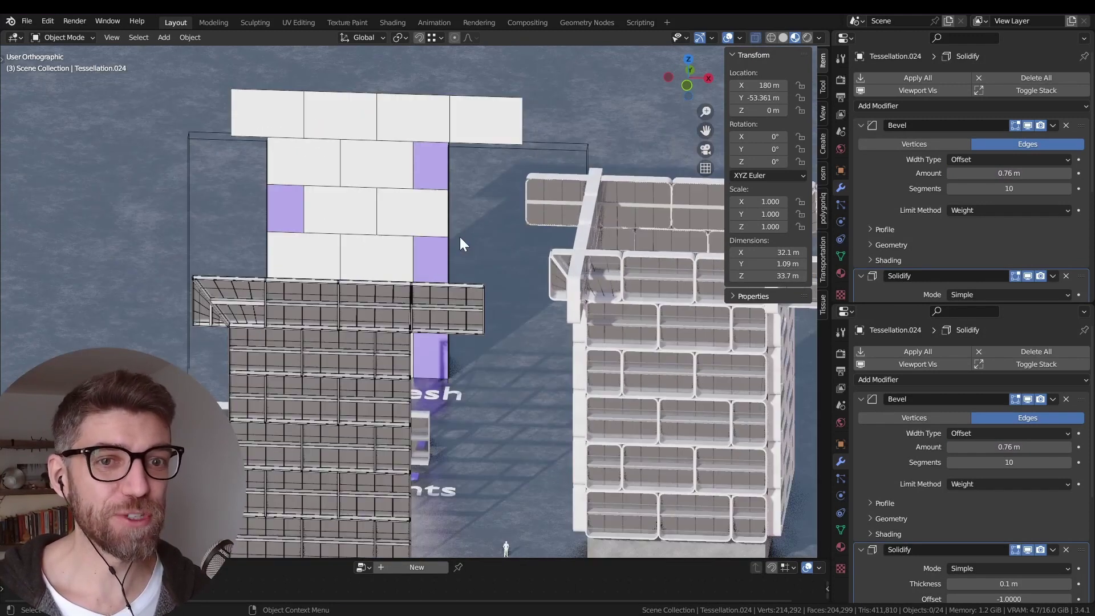
scroll(421, 261, up, 6)
shift+middle_drag(497, 118, 525, 254)
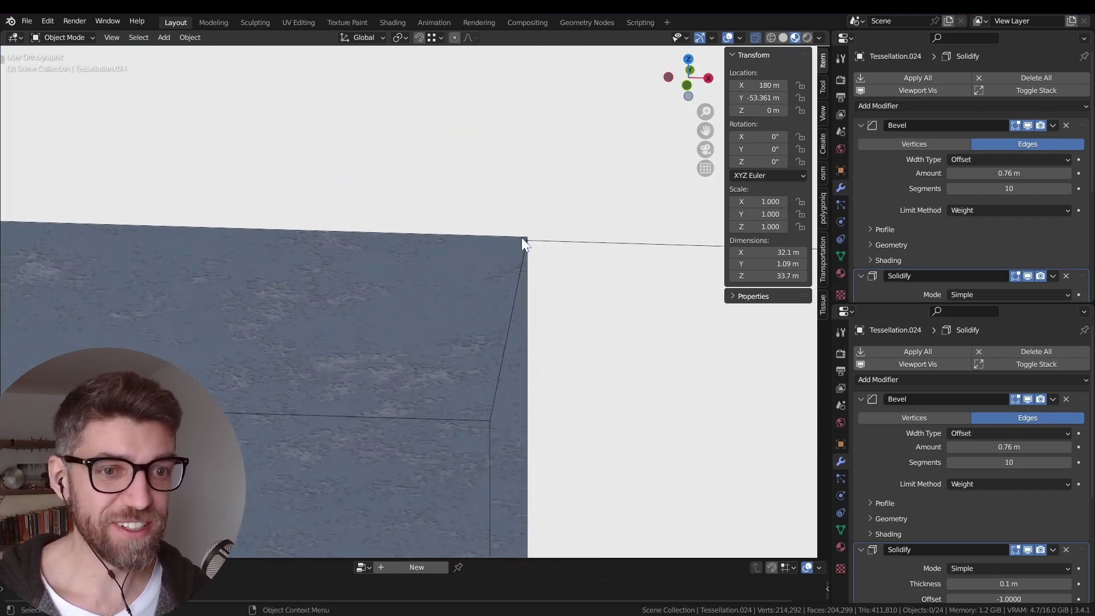
scroll(516, 245, down, 4)
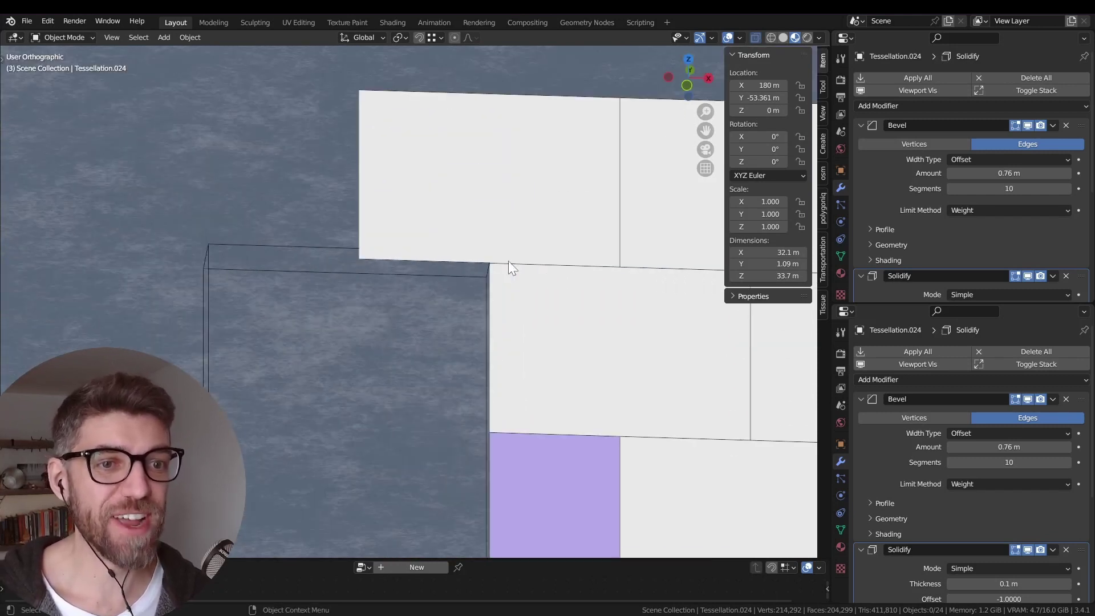
scroll(508, 261, down, 3)
scroll(422, 378, up, 5)
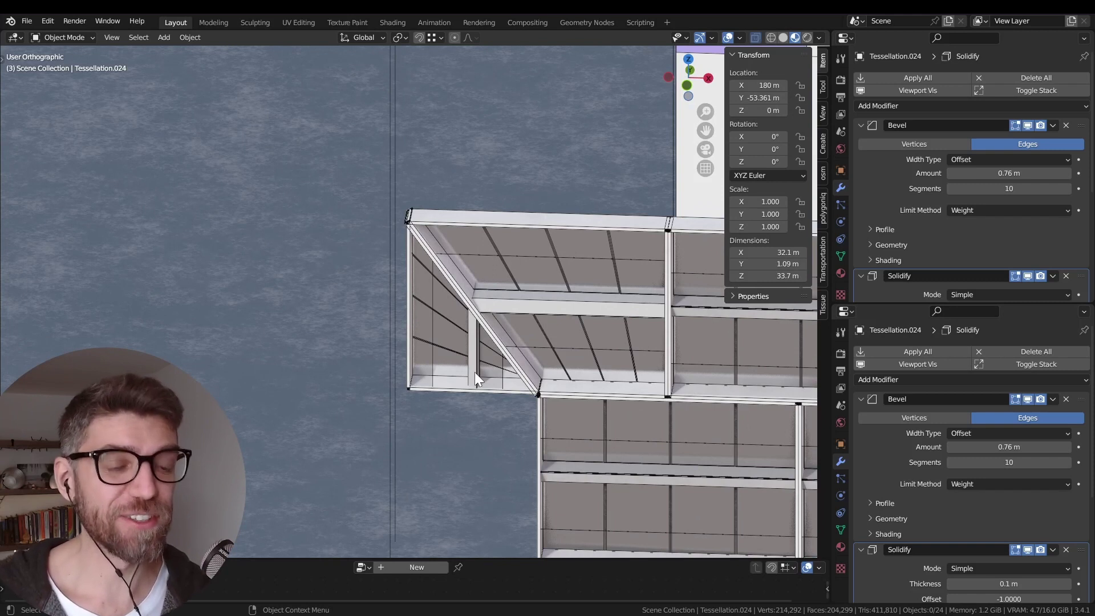
scroll(468, 362, down, 6)
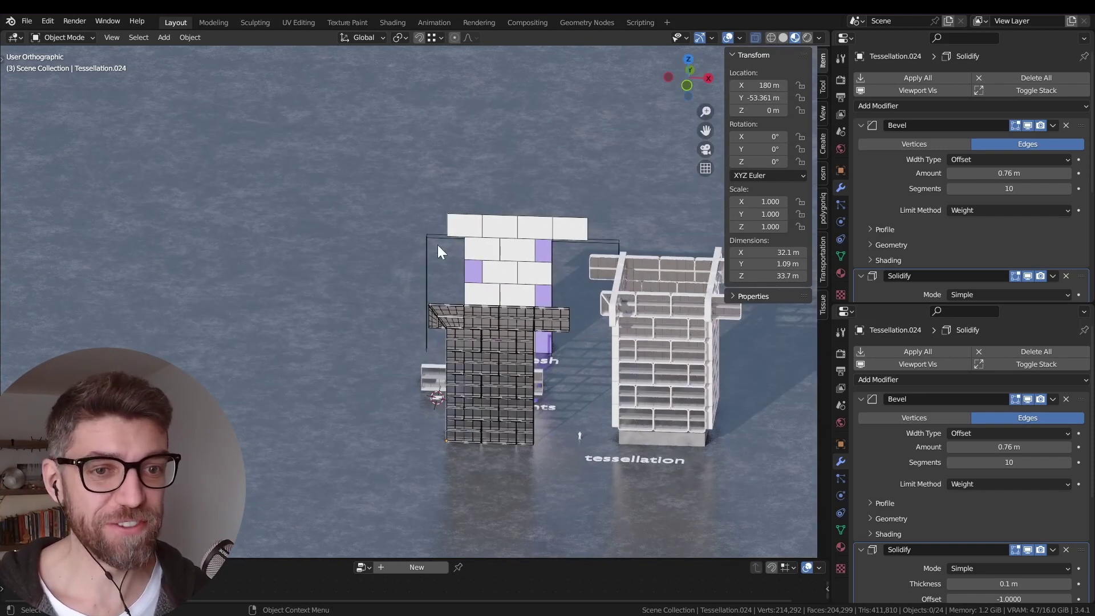
click(439, 242)
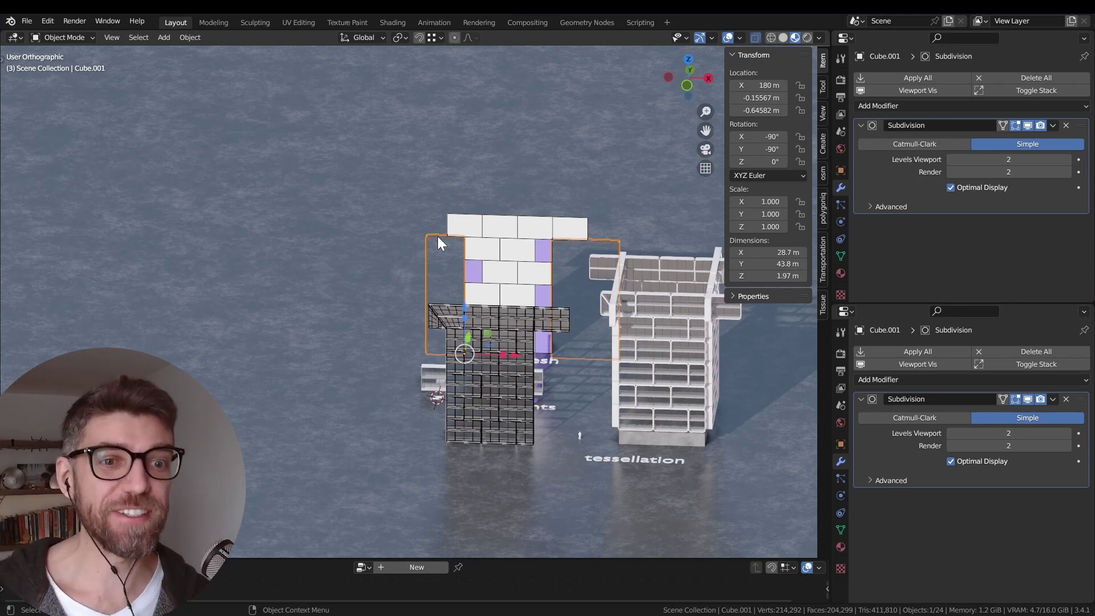
click(504, 230)
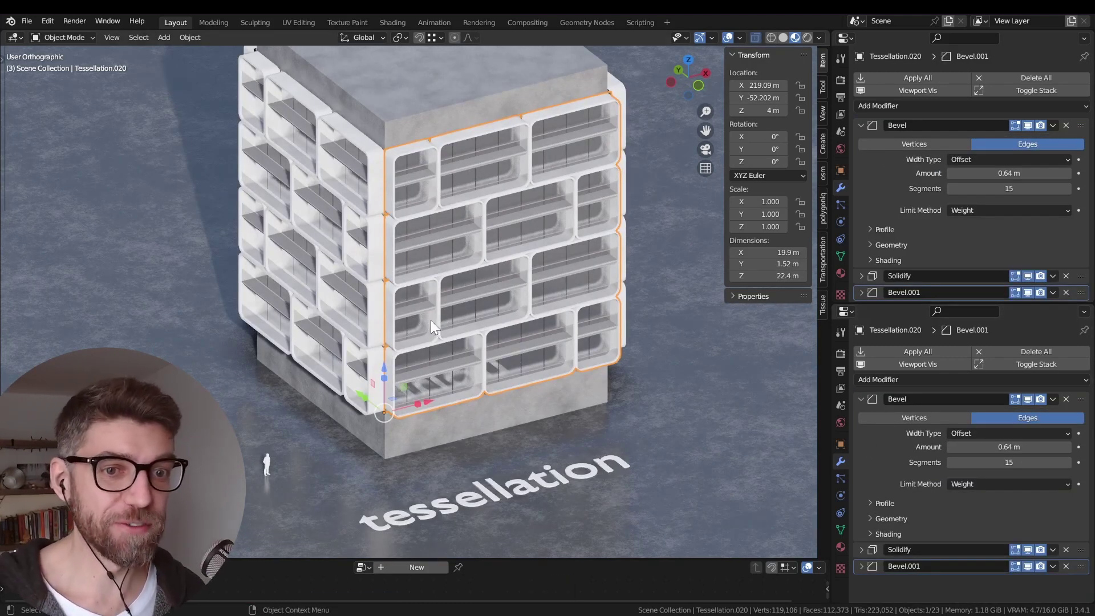
Step: Switch the Tissue thickness mode of the building's front facade tessellation to Constant
scroll(431, 322, up, 5)
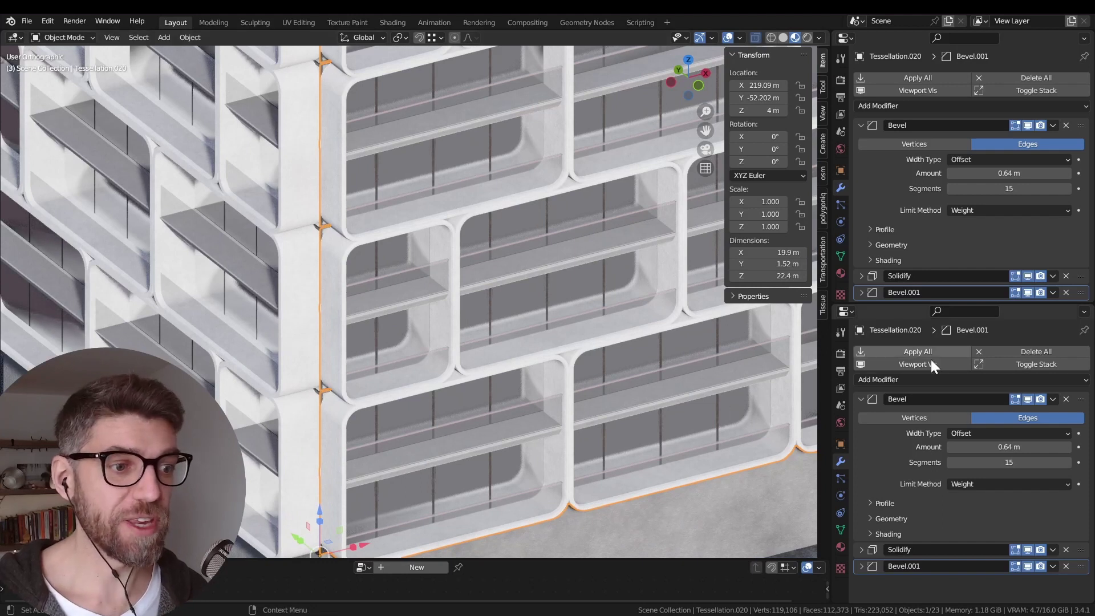
click(840, 528)
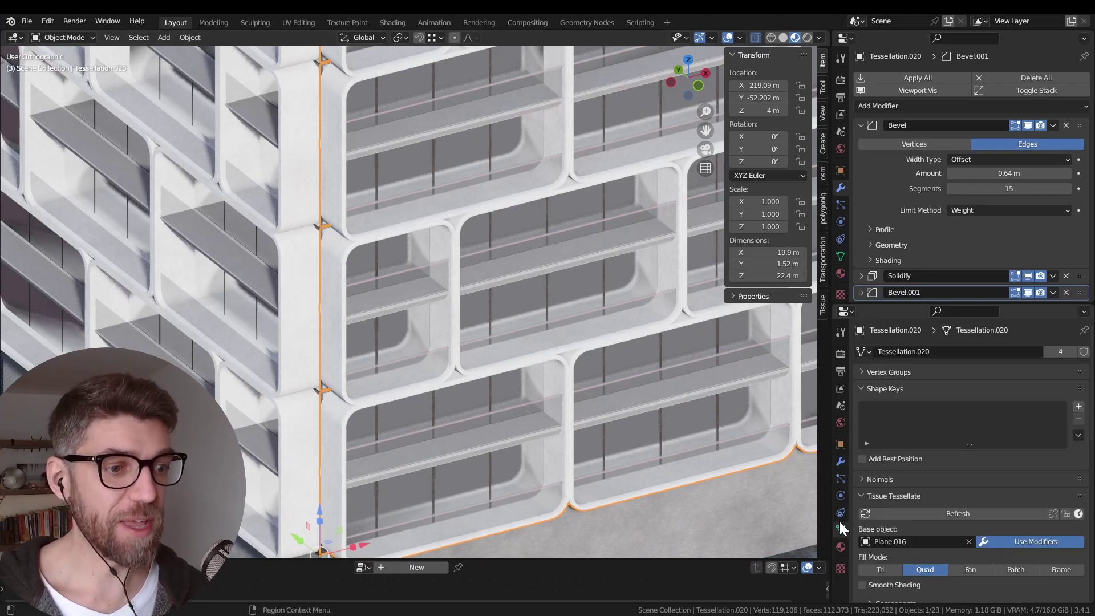
drag(872, 303, 872, 103)
scroll(934, 371, down, 3)
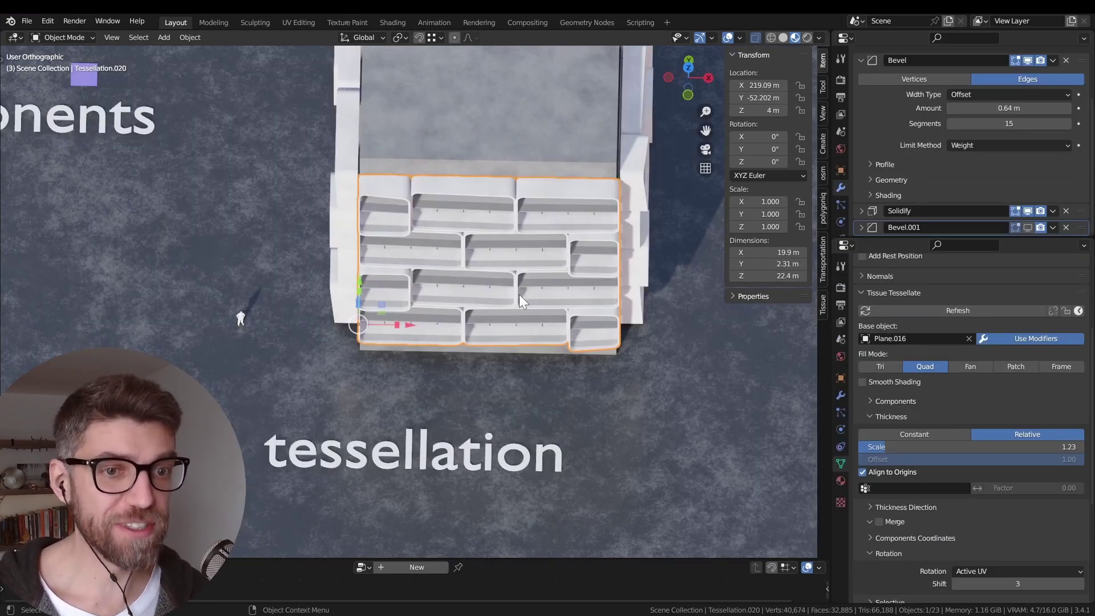
scroll(482, 211, up, 2)
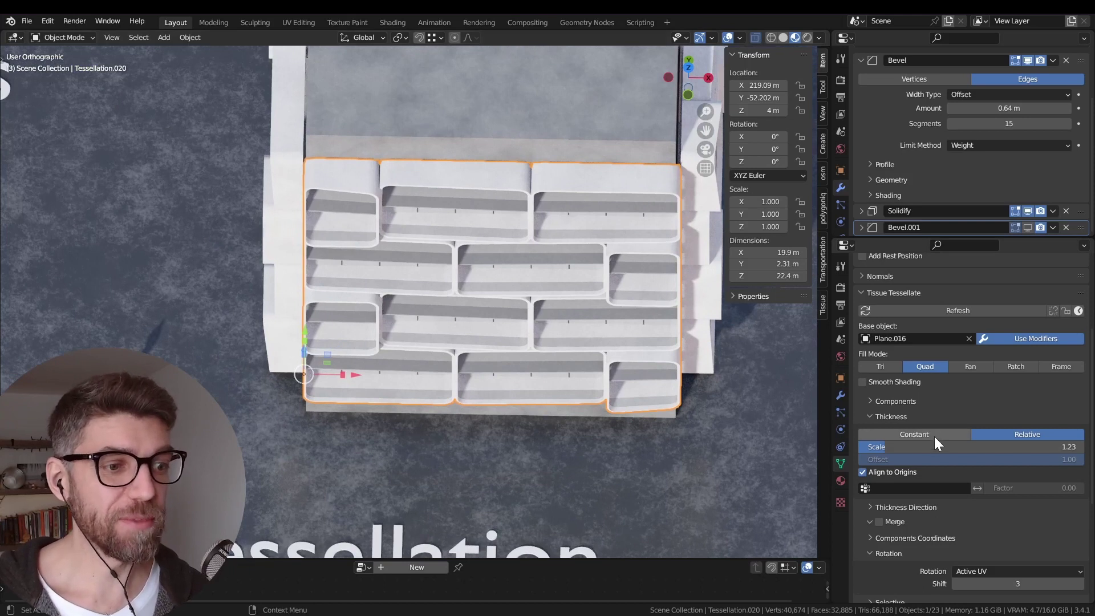
click(916, 435)
Step: Set the component rotation of the front facade tessellation to Random
scroll(992, 474, down, 5)
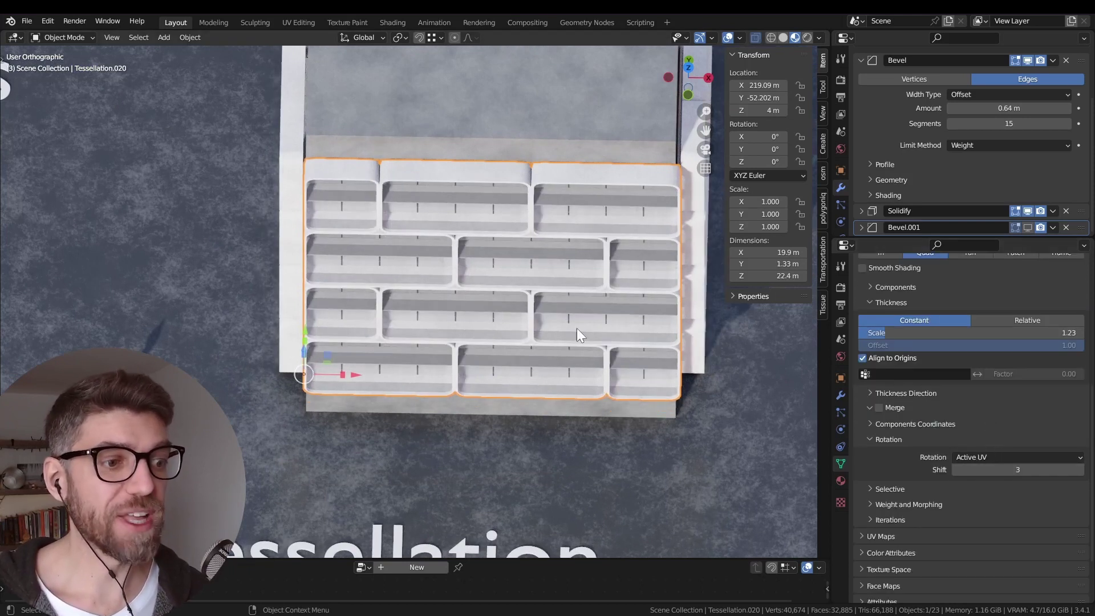
click(990, 458)
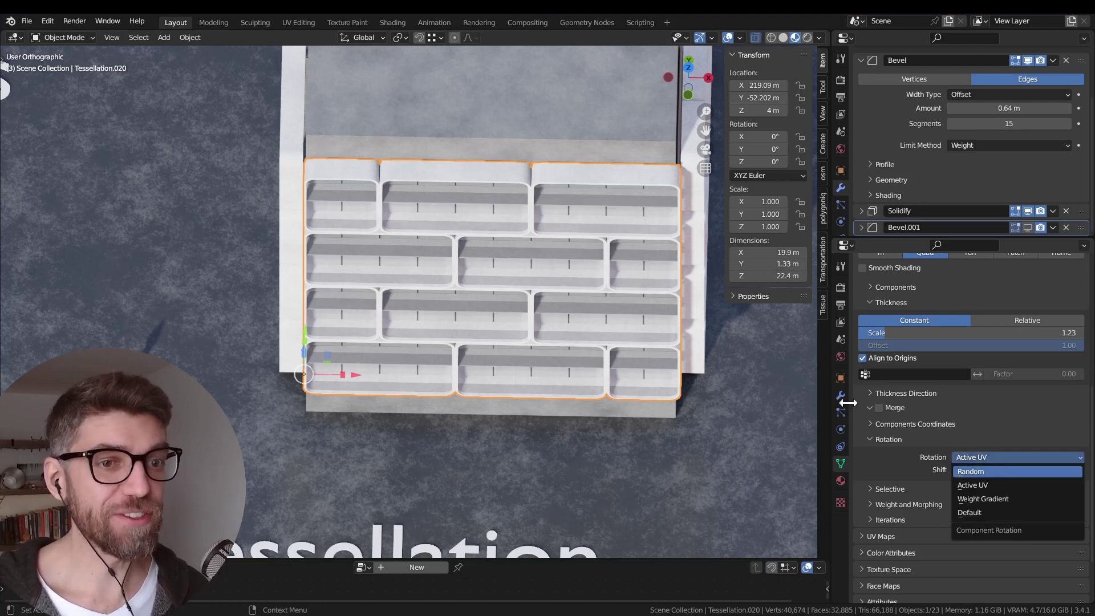
click(994, 471)
middle_drag(550, 326, 329, 292)
key(alt+a)
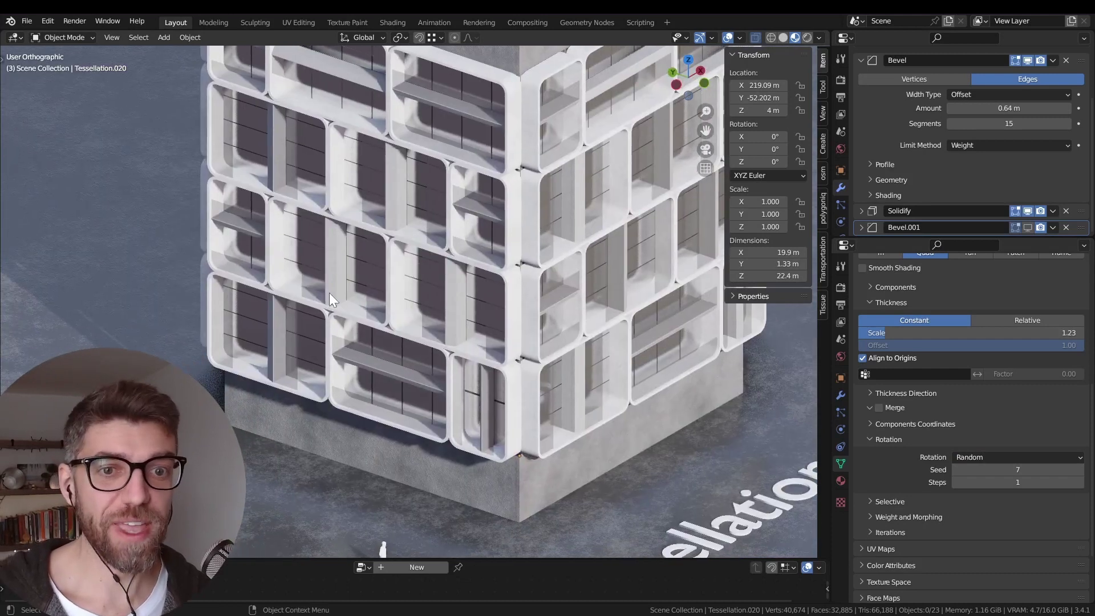
Step: Rename the middle component, the one with the protruding side wall, as g1
scroll(402, 249, down, 3)
middle_drag(447, 259, 381, 300)
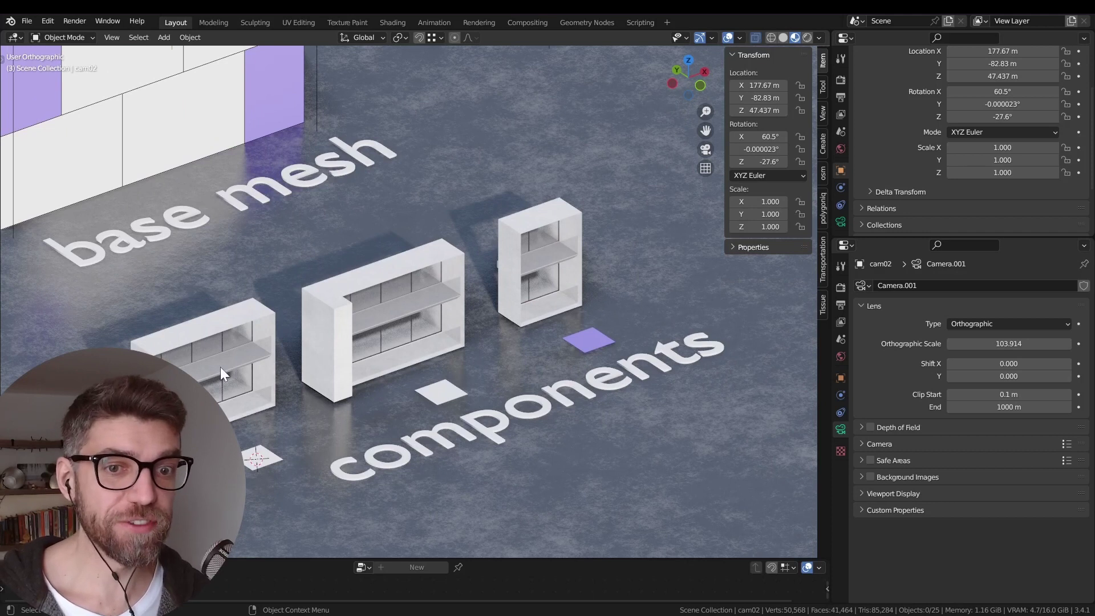
click(329, 348)
scroll(334, 337, up, 3)
shift+middle_drag(114, 344, 217, 292)
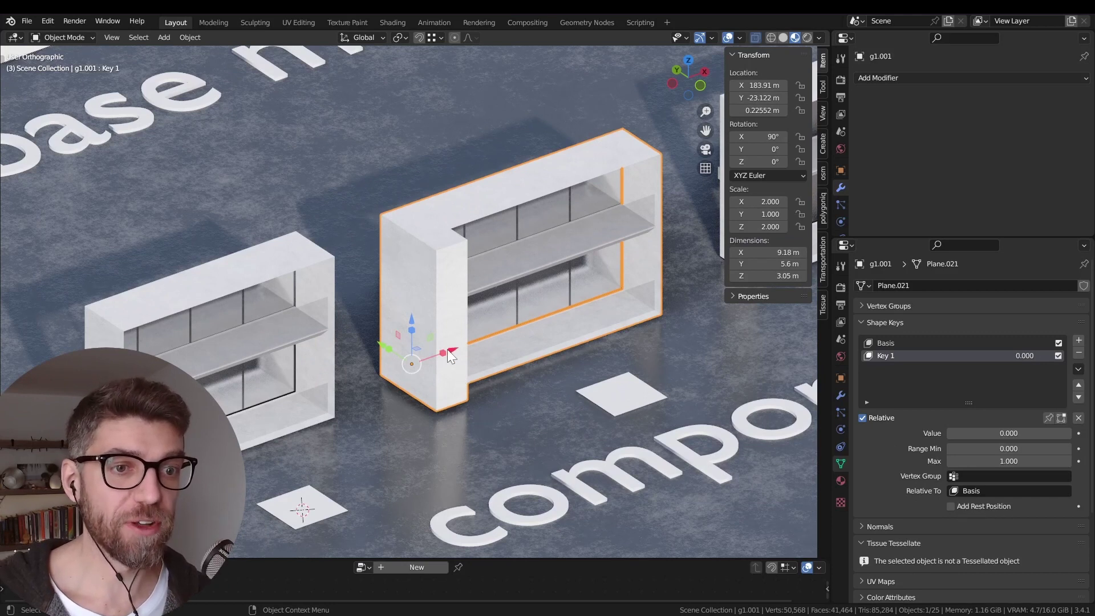
scroll(447, 349, down, 6)
scroll(450, 340, up, 4)
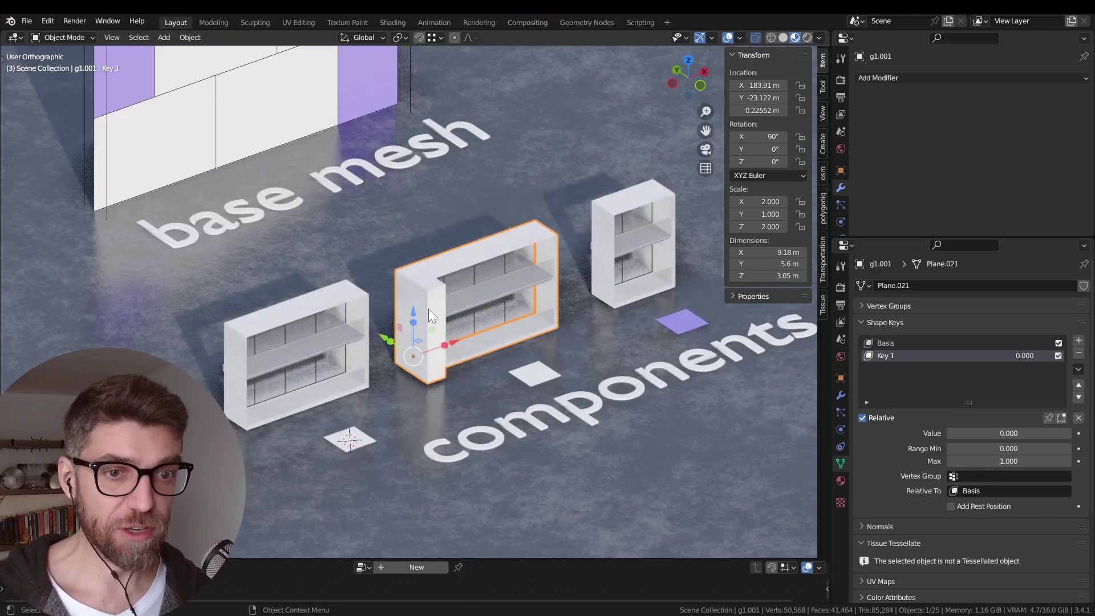
shift+middle_drag(428, 309, 425, 330)
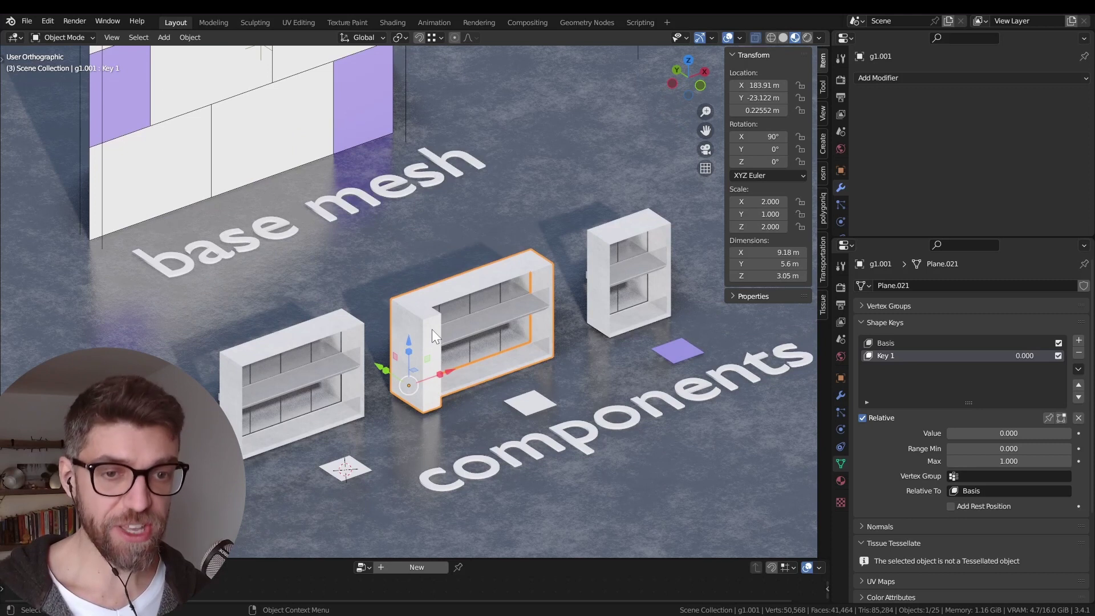
key(F2)
text(g1)
key(Return)
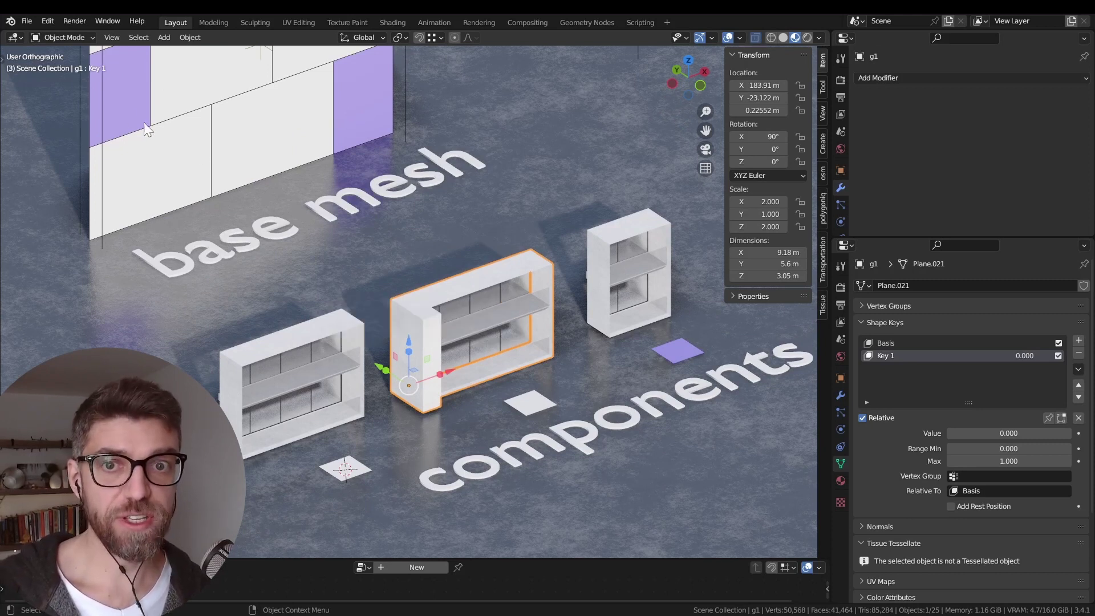
Step: Refresh the building's front facade tessellation with Tissue so it uses the renamed component
click(283, 338)
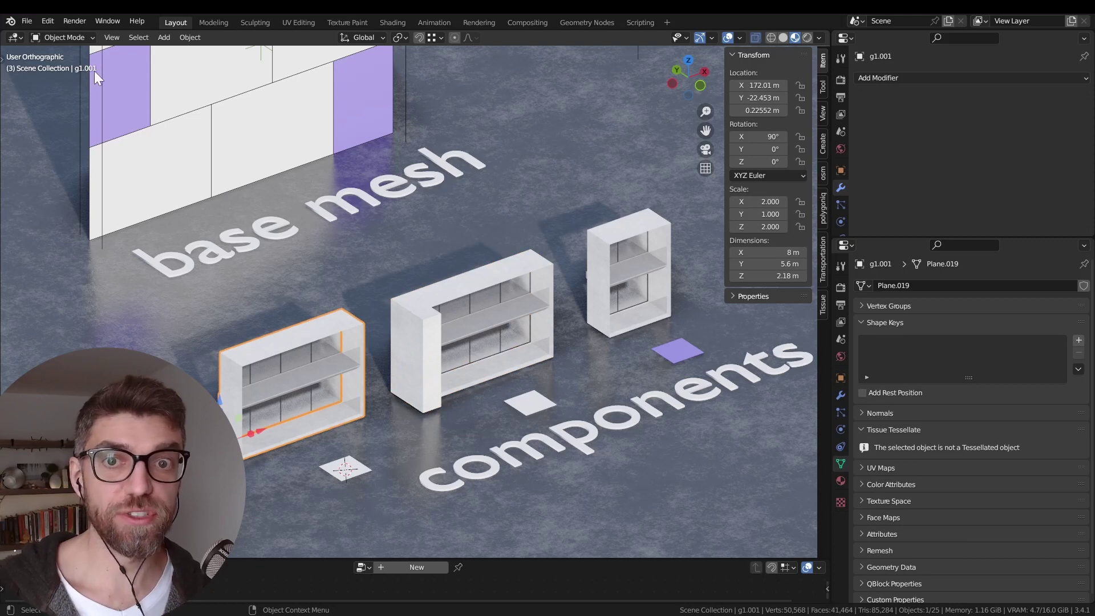
scroll(225, 217, down, 3)
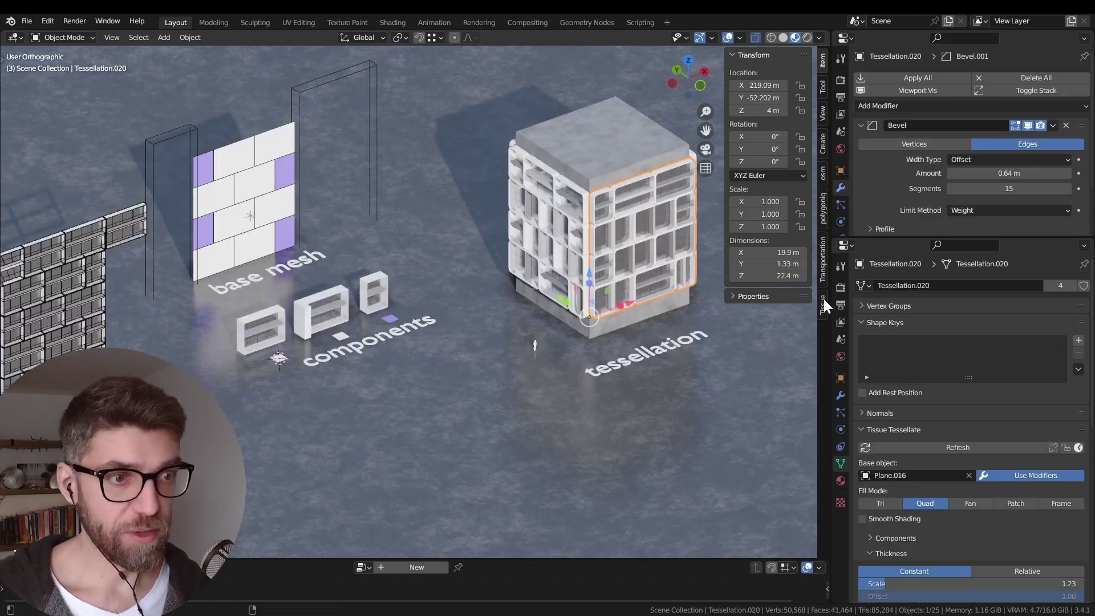
click(823, 304)
click(779, 174)
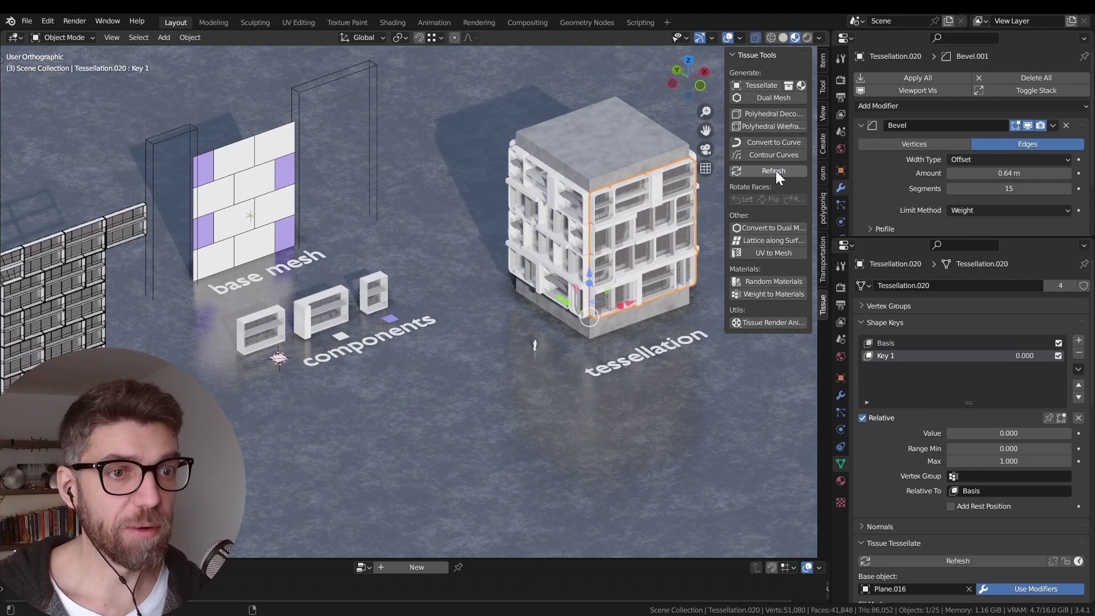
scroll(668, 259, up, 5)
scroll(571, 176, down, 6)
middle_drag(531, 229, 507, 208)
scroll(553, 132, up, 5)
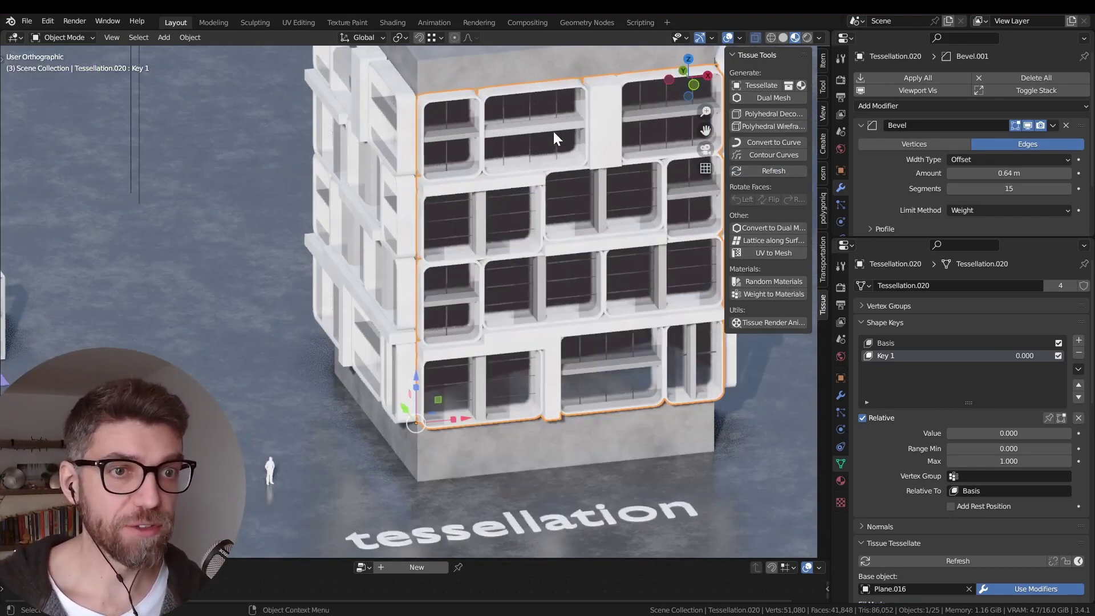
scroll(983, 522, down, 3)
Step: Set the component rotation of the front facade tessellation to Active UV
scroll(983, 522, down, 10)
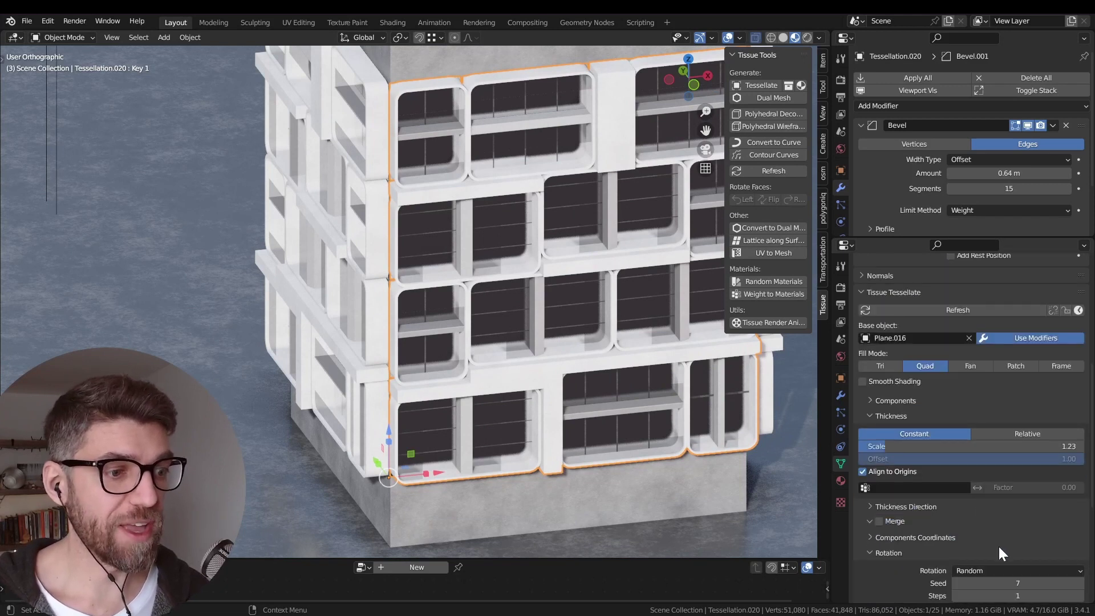
click(986, 502)
click(981, 532)
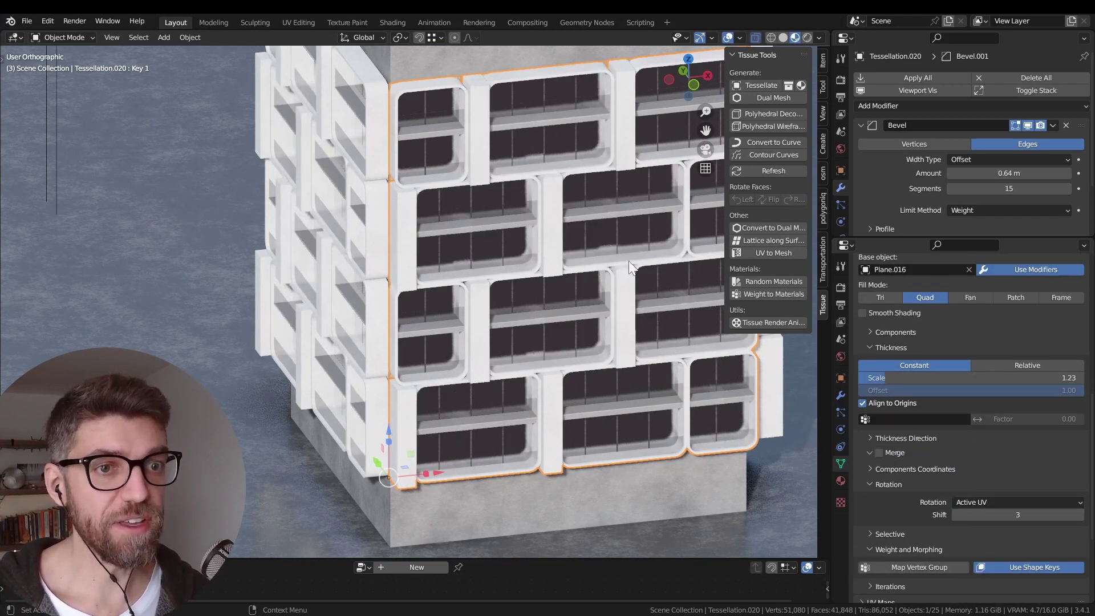
scroll(508, 248, down, 5)
middle_drag(508, 249, 603, 251)
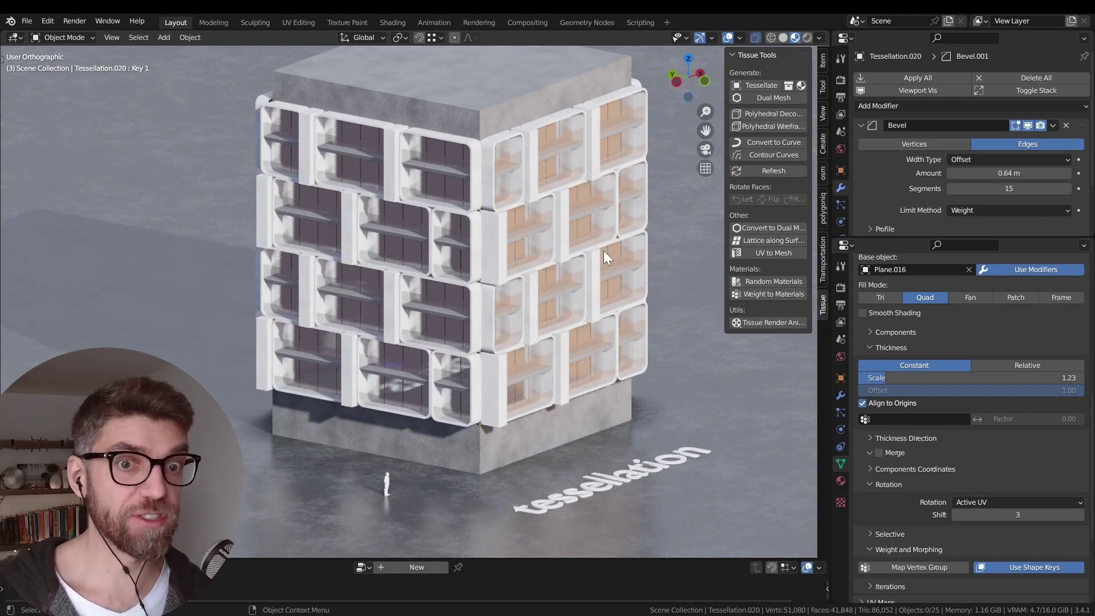
Step: Disable the base mesh's Array.001 modifier in the viewport and set the Array.002 count to 4
scroll(530, 236, down, 3)
shift+middle_drag(395, 235, 517, 212)
click(169, 286)
middle_drag(368, 237, 586, 269)
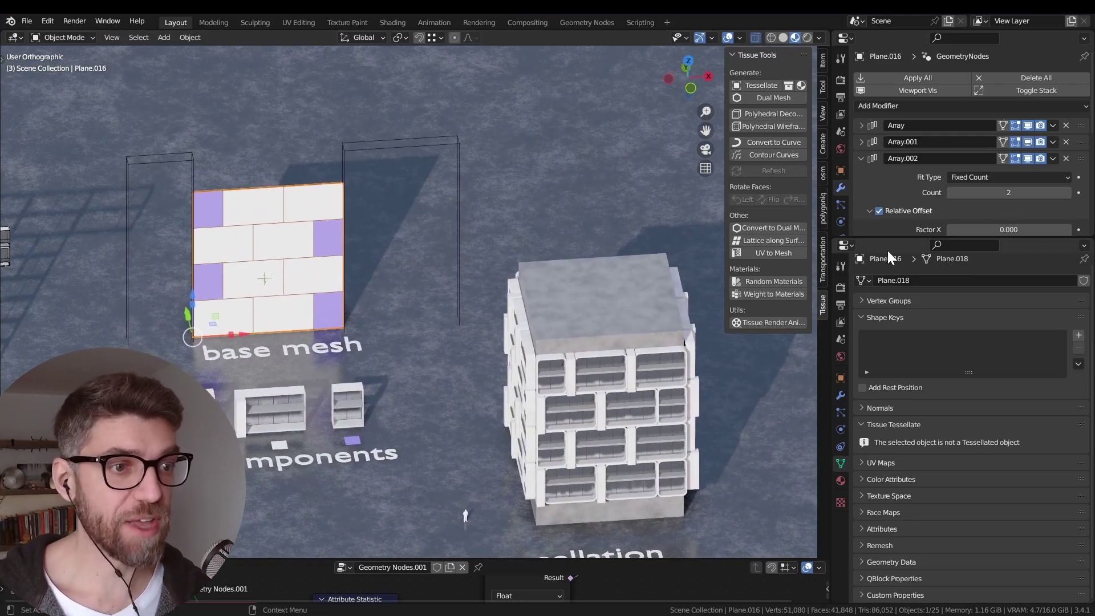
click(1028, 142)
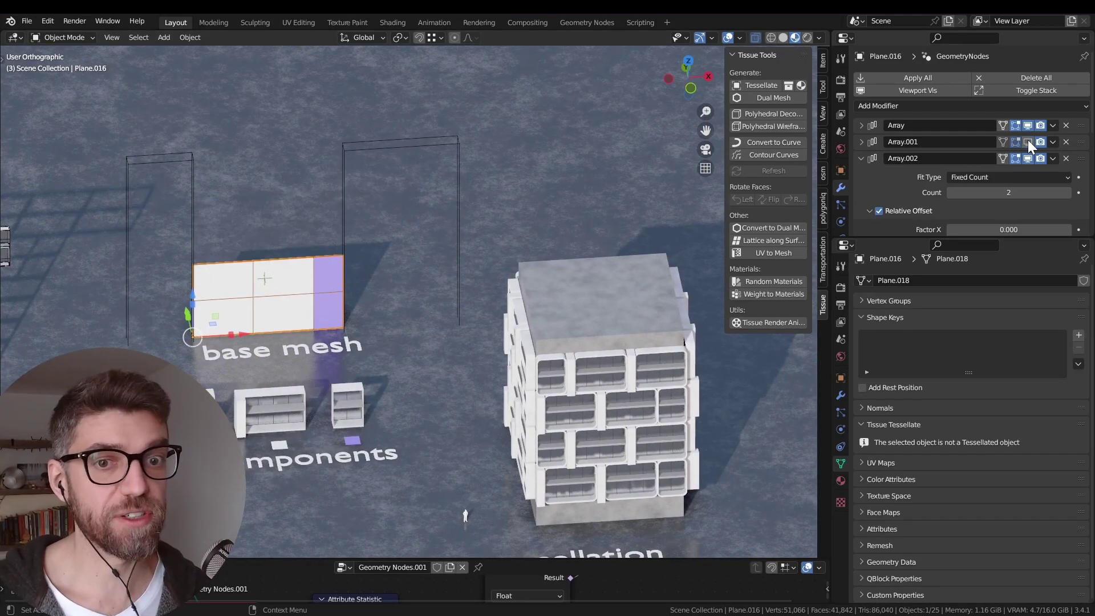
click(1066, 192)
click(1066, 193)
scroll(454, 262, down, 3)
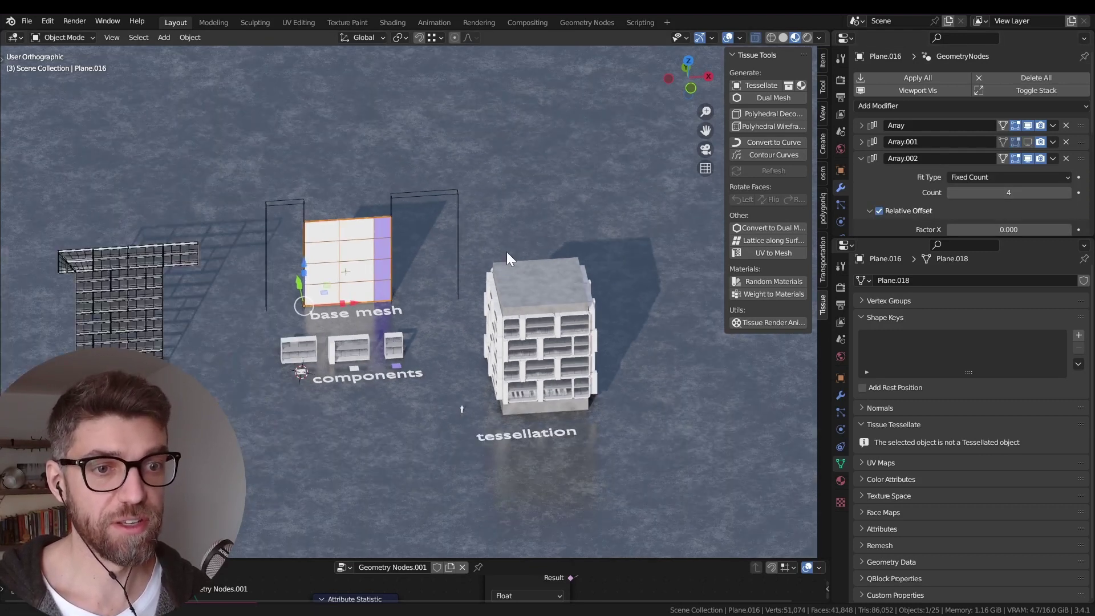
Step: Refresh the front facade tessellation to match the base mesh's regular grid
click(519, 306)
scroll(544, 316, up, 2)
right_click(544, 316)
click(545, 315)
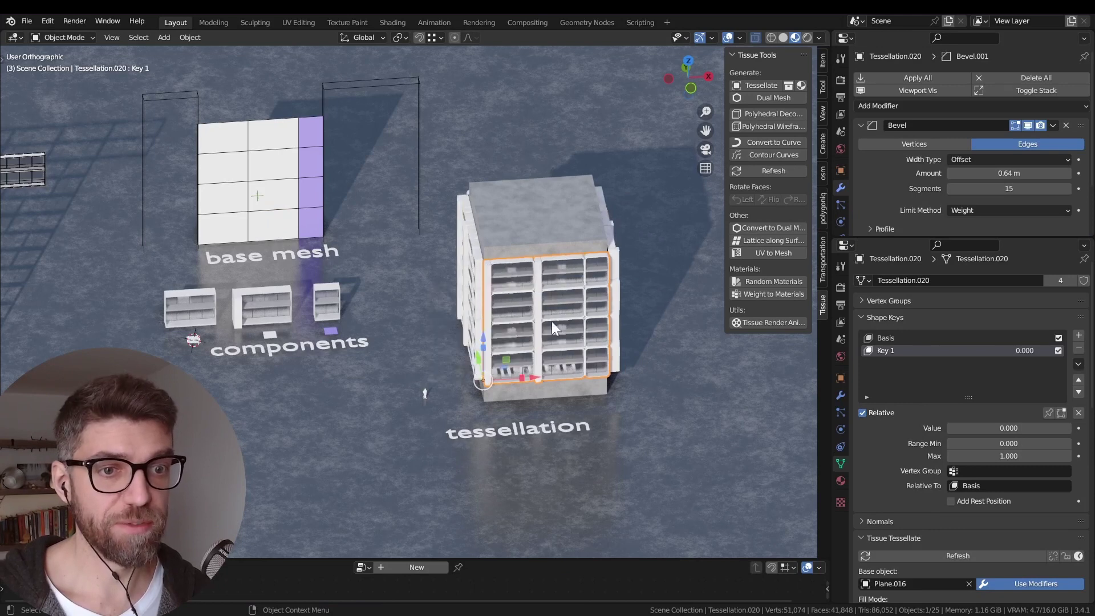
middle_drag(548, 369, 508, 323)
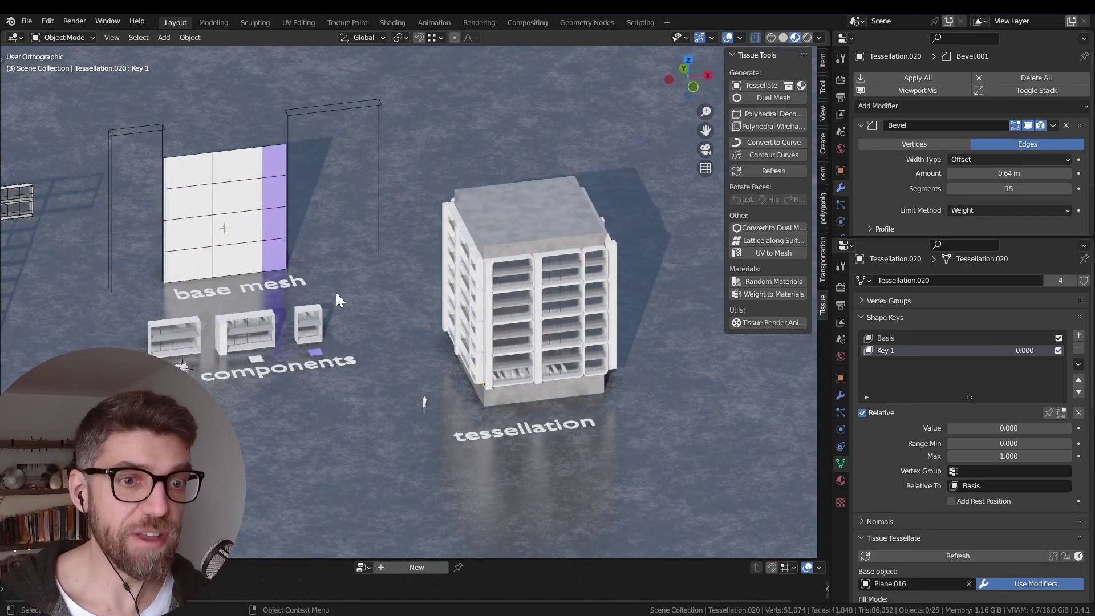
scroll(343, 289, up, 3)
middle_drag(343, 290, 541, 371)
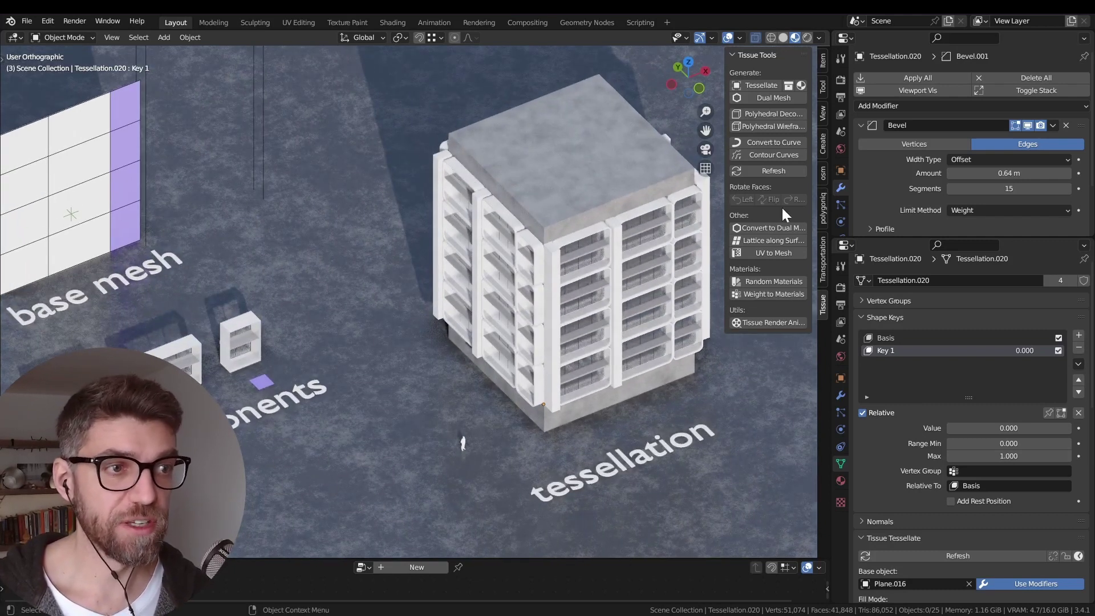
Step: Re-enable the base mesh's Array.001 modifier in the viewport and set the Array.002 count to 2
click(58, 213)
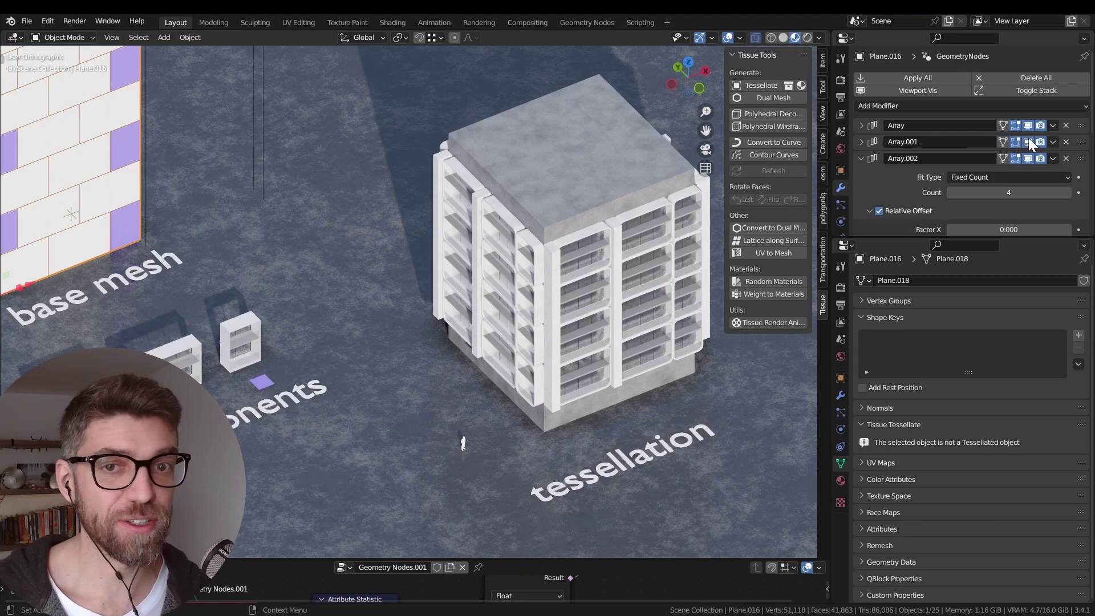
scroll(403, 215, down, 2)
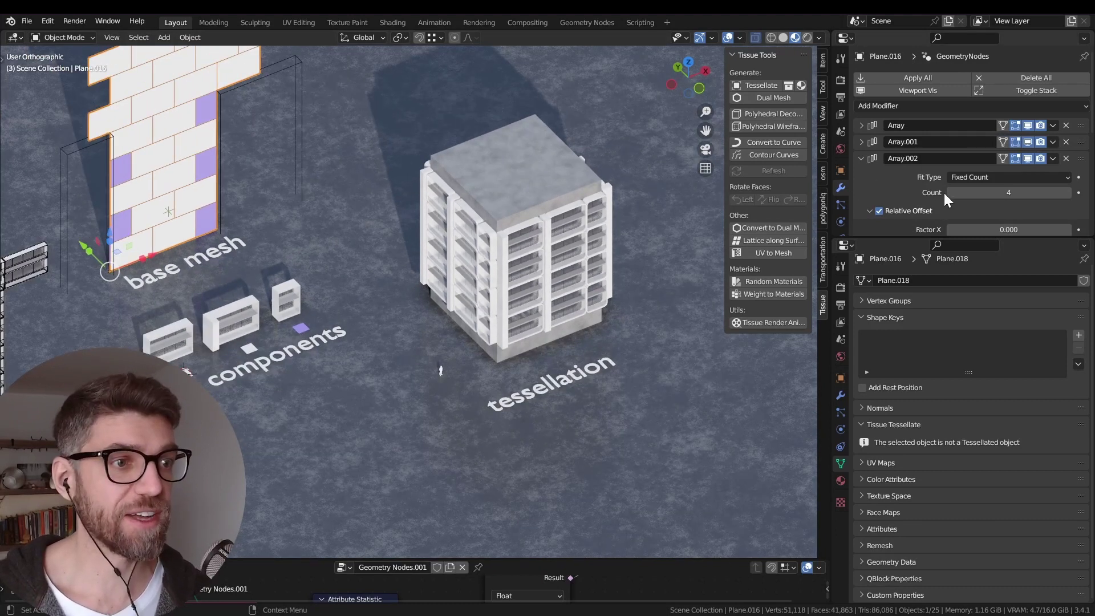
click(949, 192)
click(948, 192)
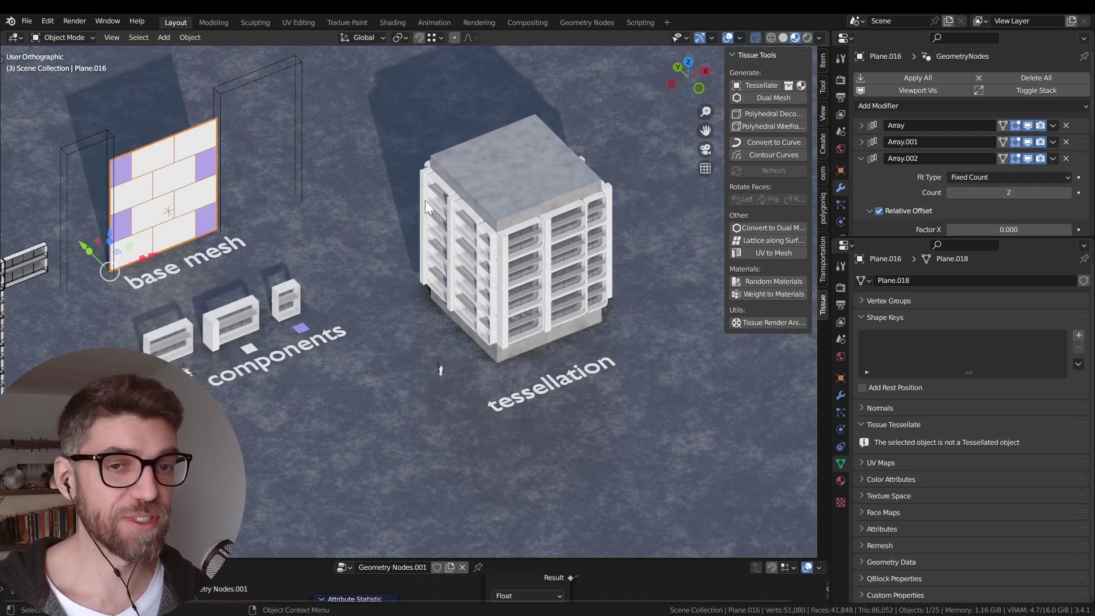
Step: Set the component rotation of the building's left facade tessellation to Random
click(493, 254)
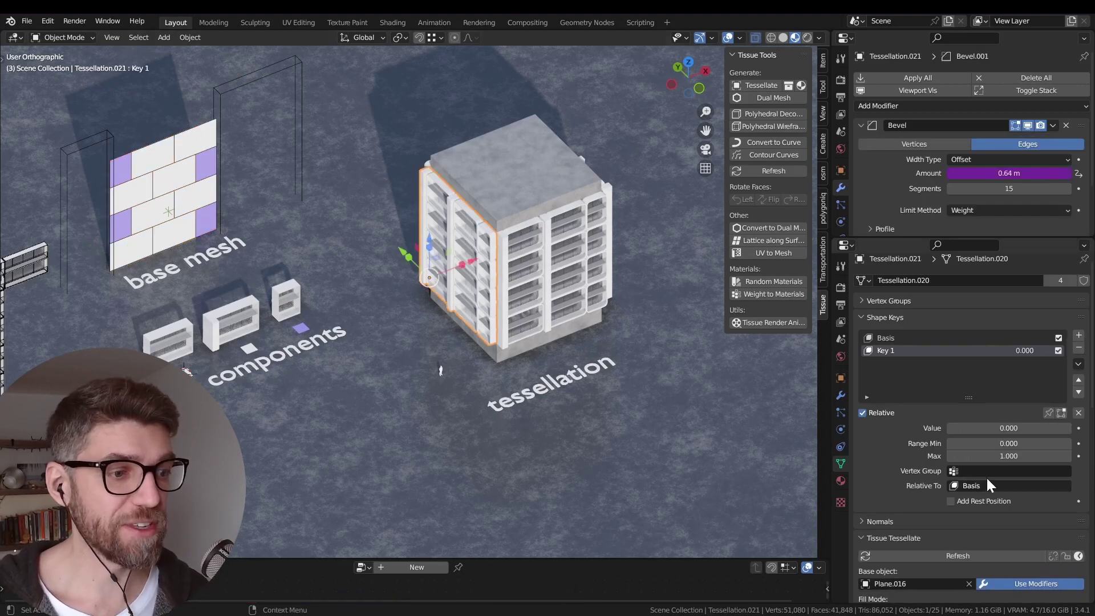
scroll(987, 477, down, 6)
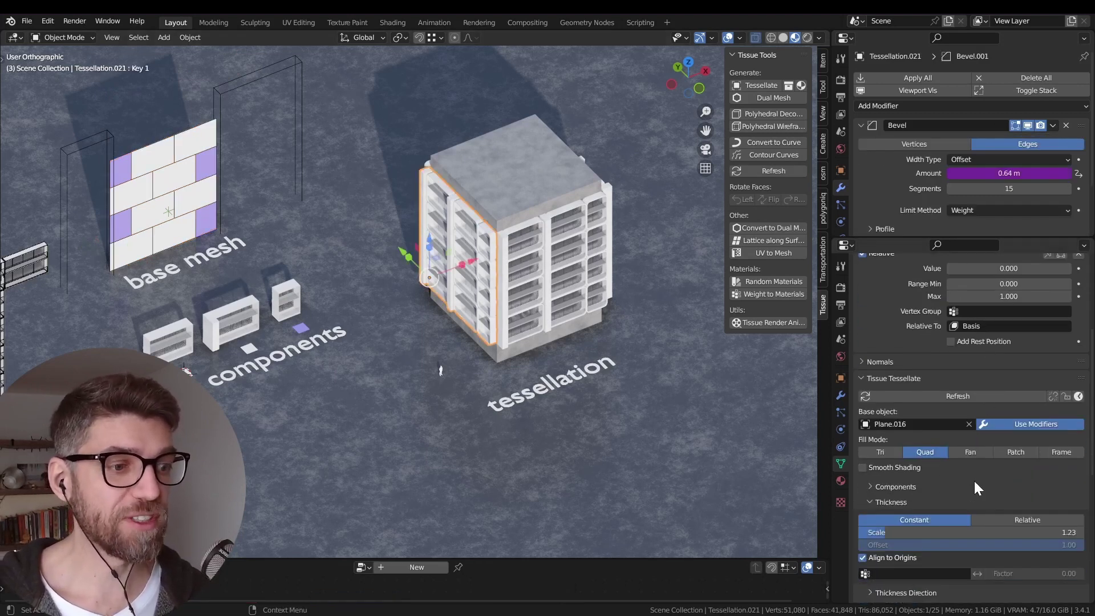
scroll(975, 482, down, 4)
click(989, 543)
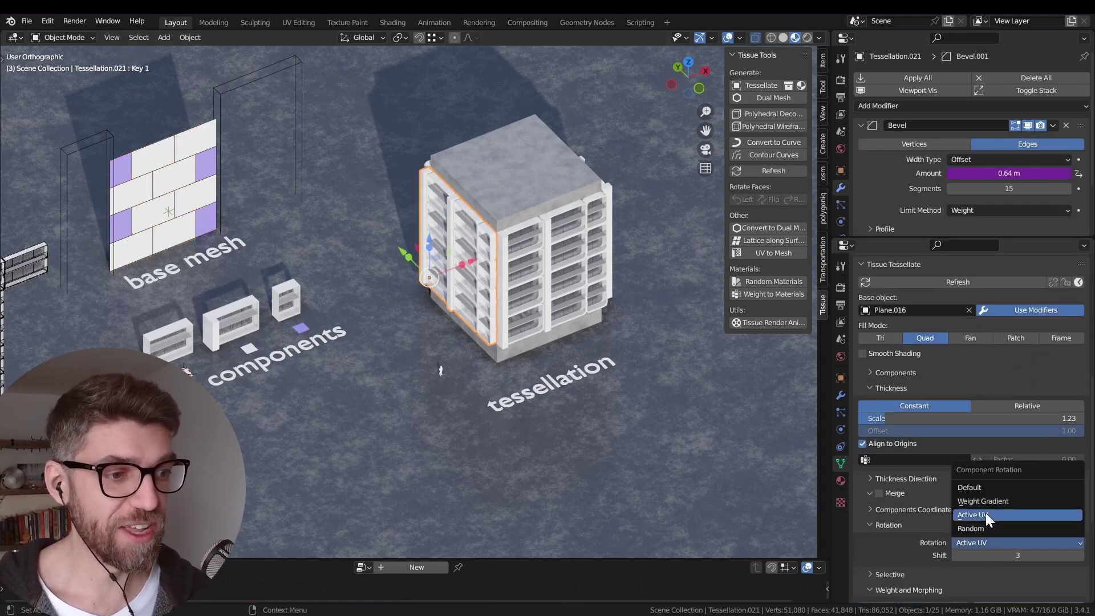
click(970, 528)
scroll(452, 261, up, 4)
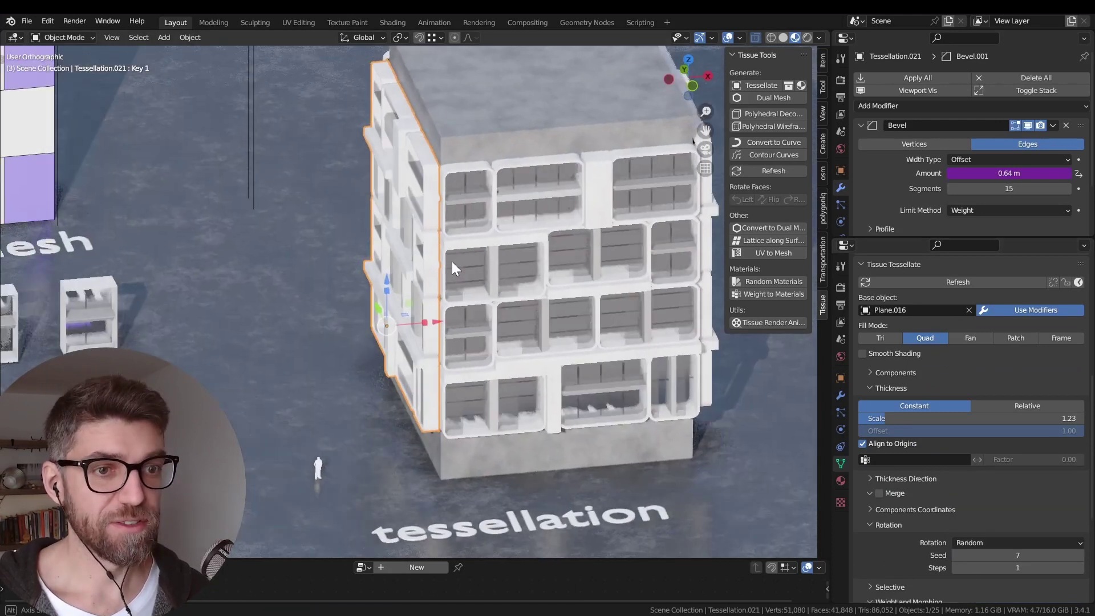
middle_drag(451, 261, 611, 189)
scroll(572, 185, up, 2)
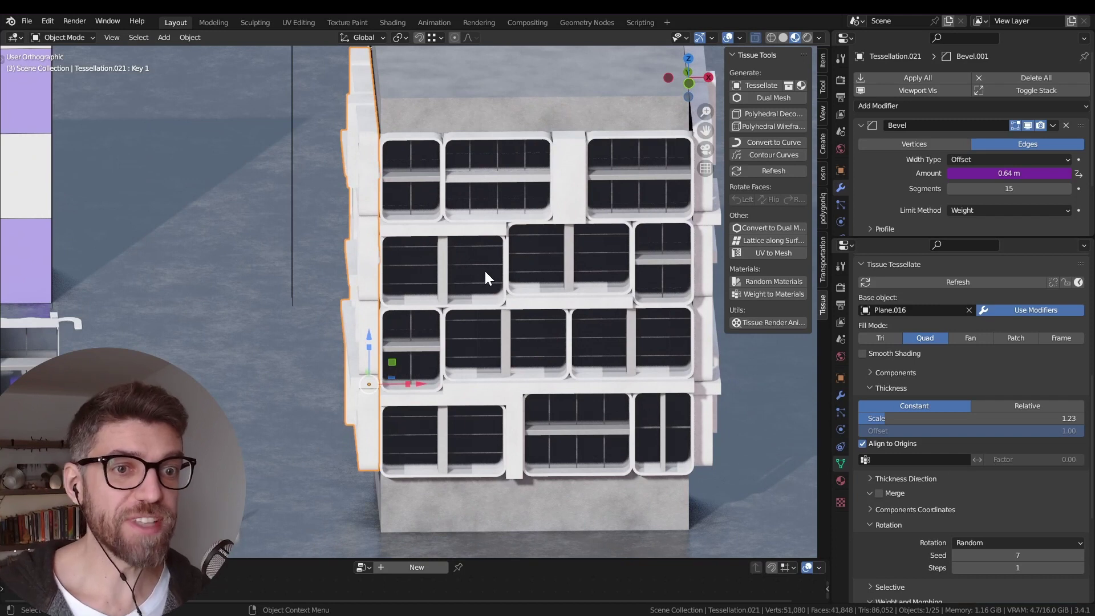
Step: Set the random rotation seed of the left facade tessellation to 1
scroll(476, 278, down, 4)
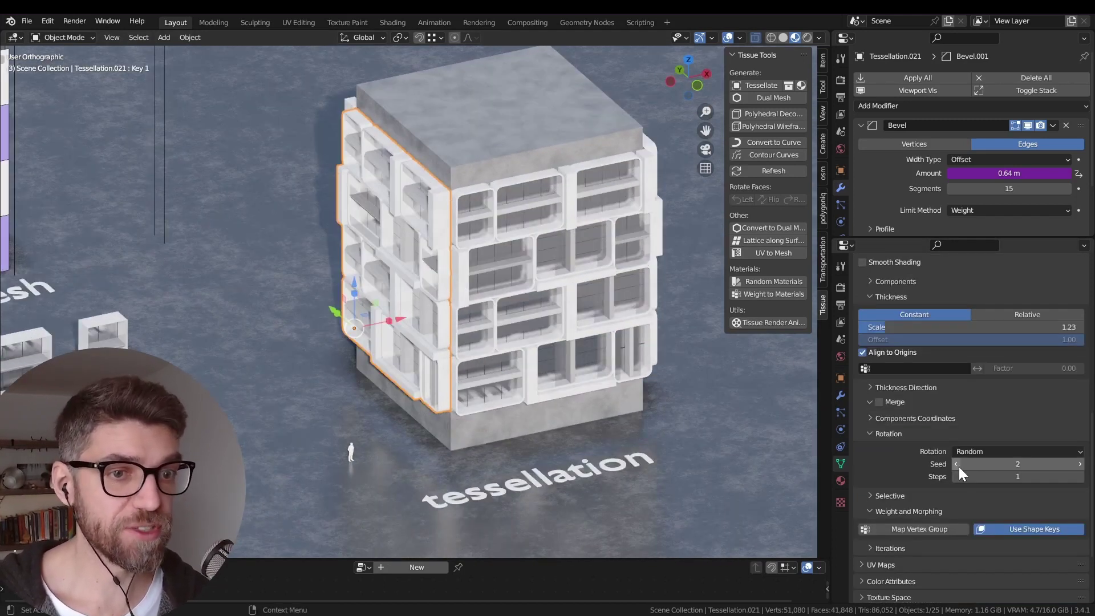
click(956, 463)
scroll(433, 303, down, 2)
shift+middle_drag(402, 281, 433, 302)
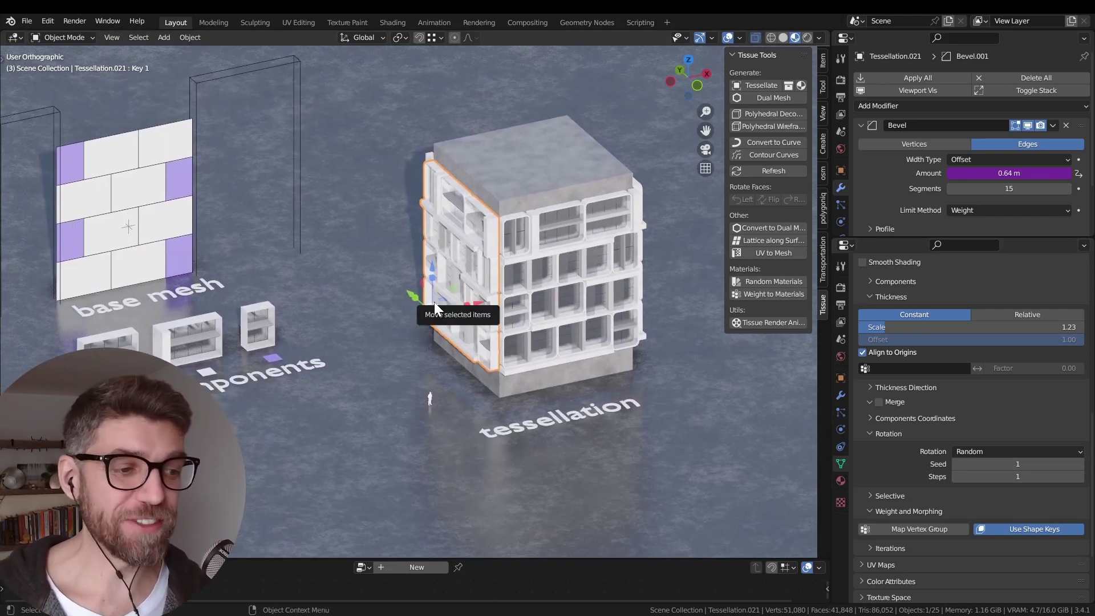
Step: Preview component g1's Key 1 shape key at a value of 1.000 and return it to 0.000
click(146, 148)
scroll(967, 190, down, 3)
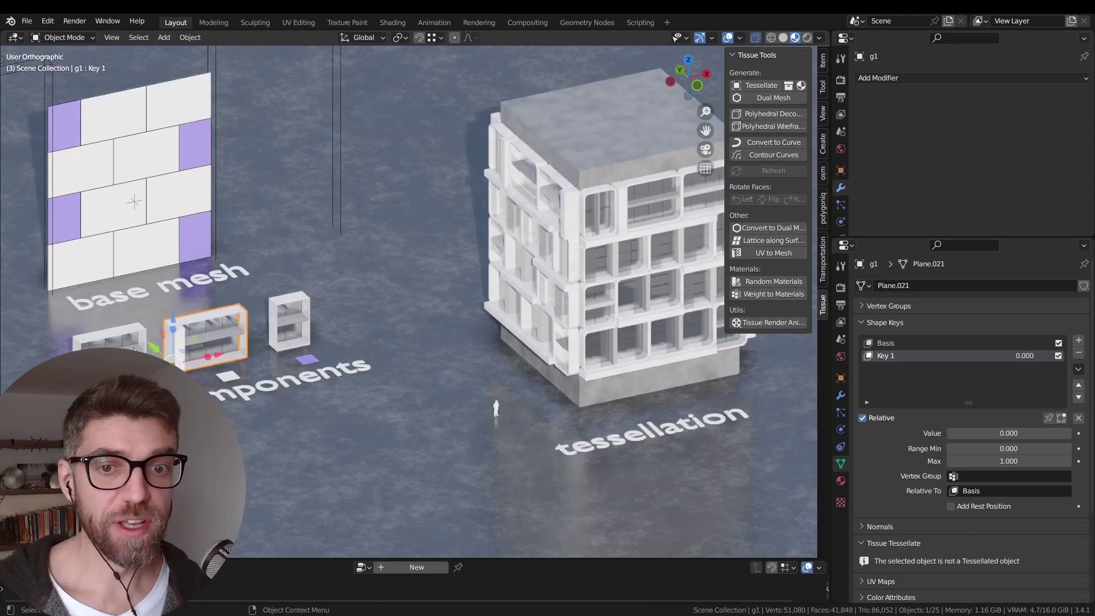
scroll(536, 360, up, 3)
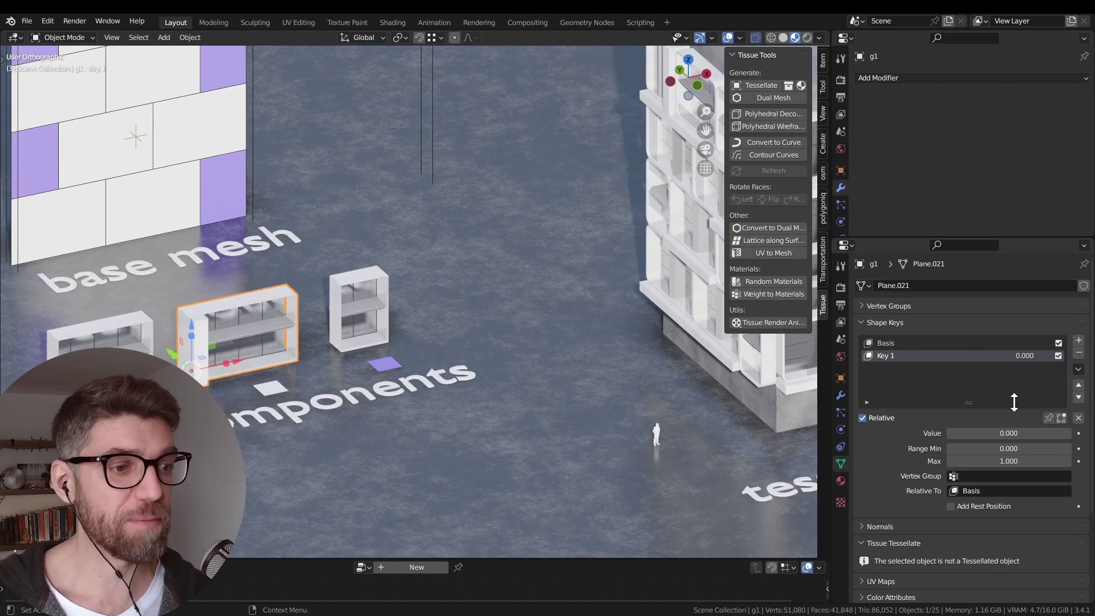
drag(998, 432, 1070, 433)
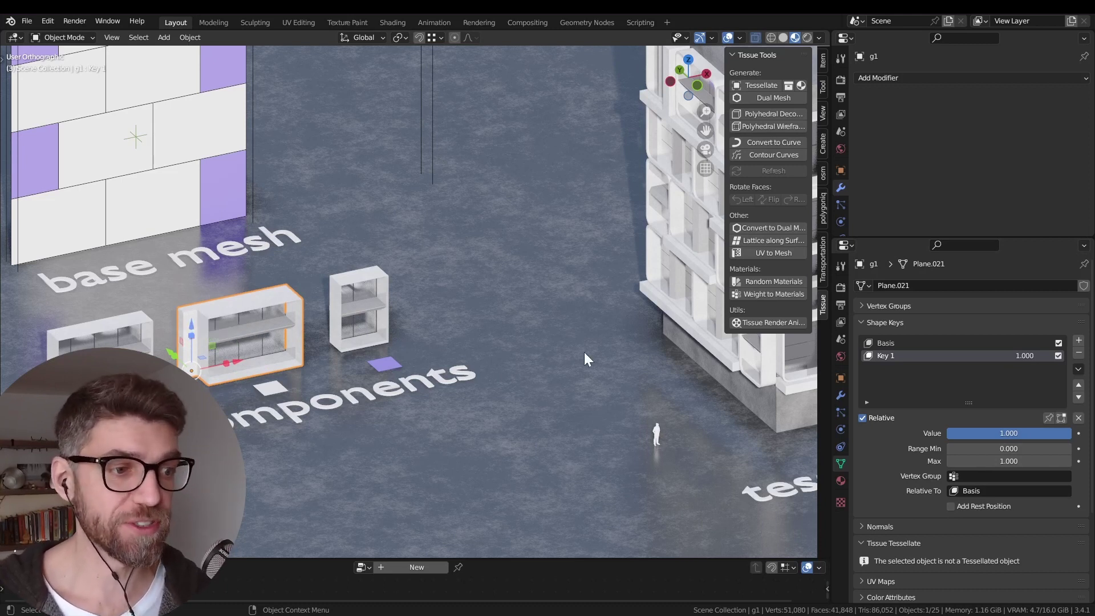
drag(1069, 433, 947, 433)
scroll(571, 302, down, 5)
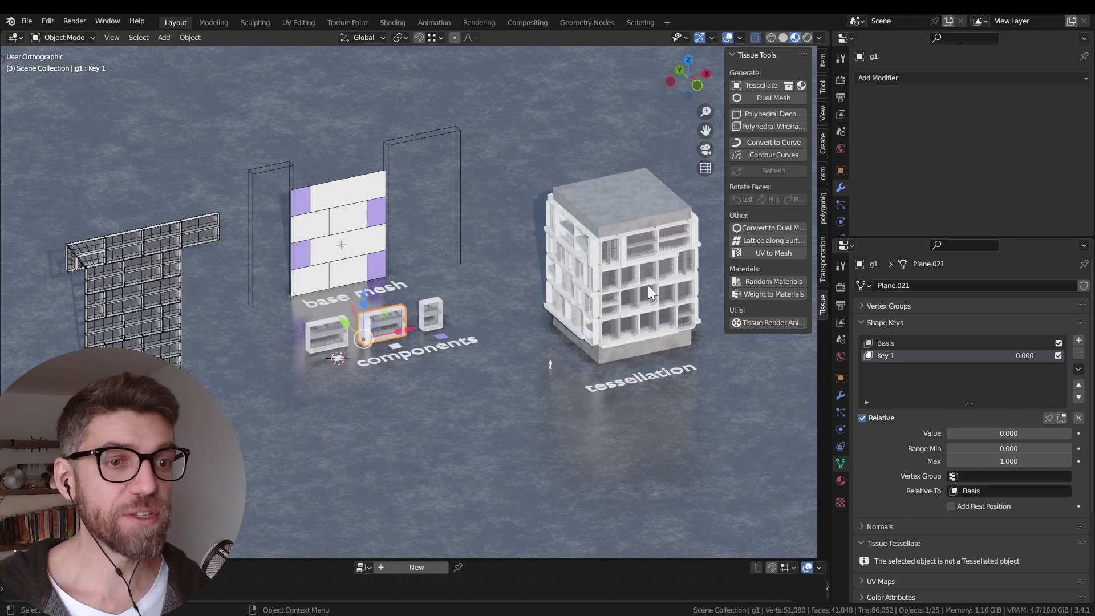
Step: Adjust the Key 1 shape key value of the front facade tessellation and switch its Tissue thickness mode to Relative
scroll(638, 328, up, 5)
click(790, 371)
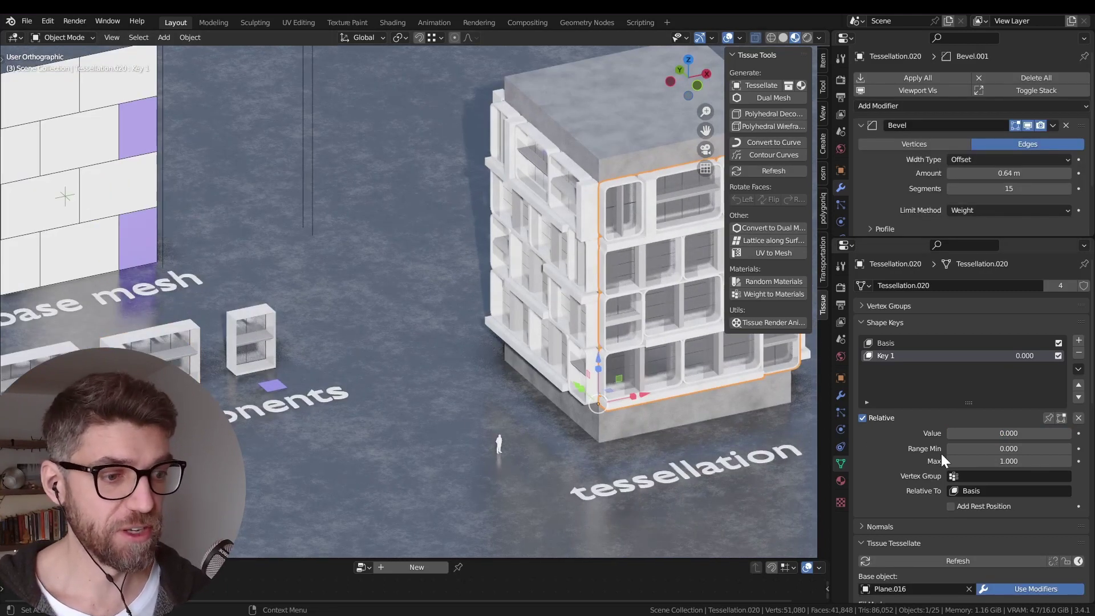
scroll(941, 453, down, 12)
scroll(929, 578, down, 1)
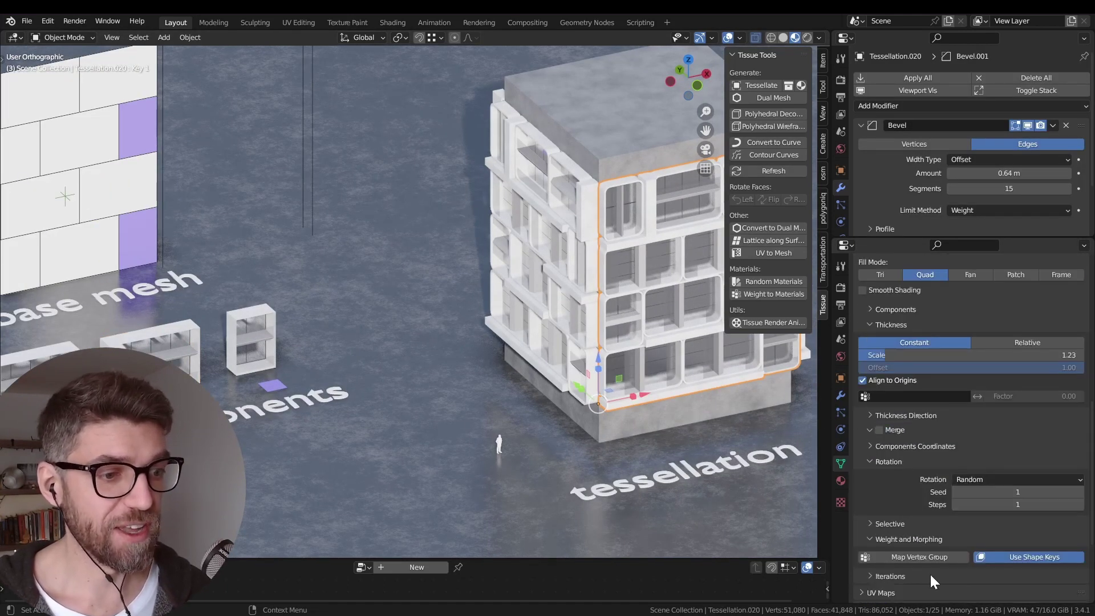
scroll(975, 399, up, 8)
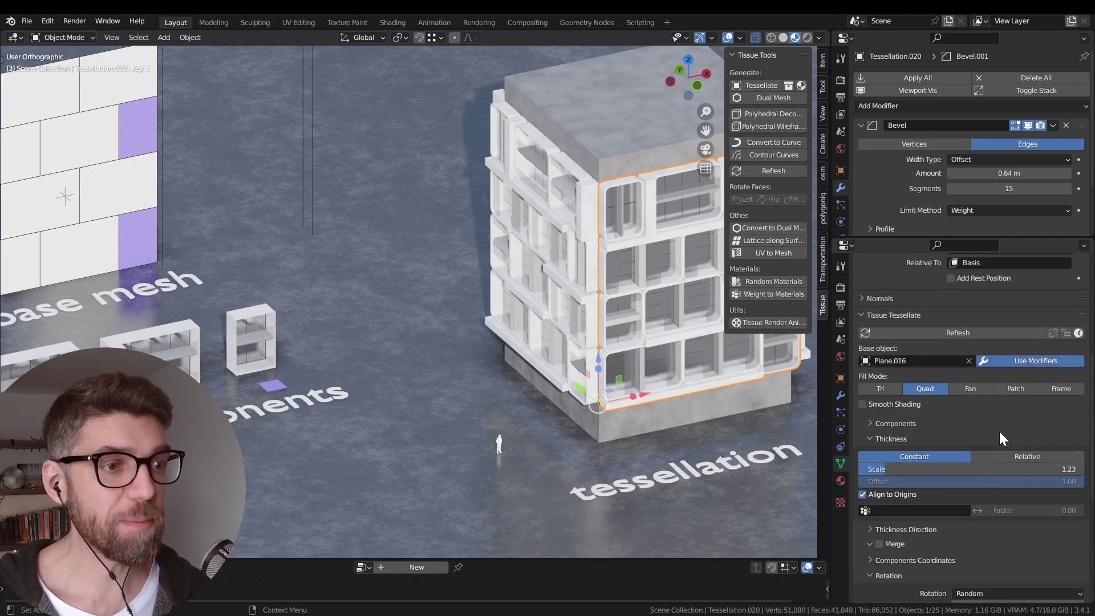
scroll(989, 393, up, 6)
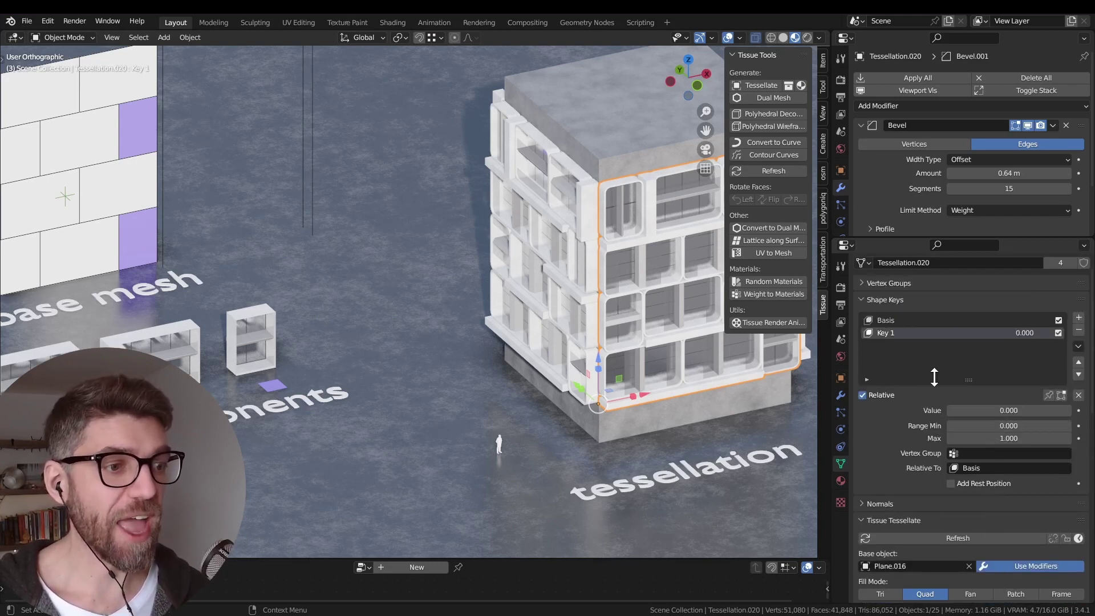
drag(987, 409, 1067, 410)
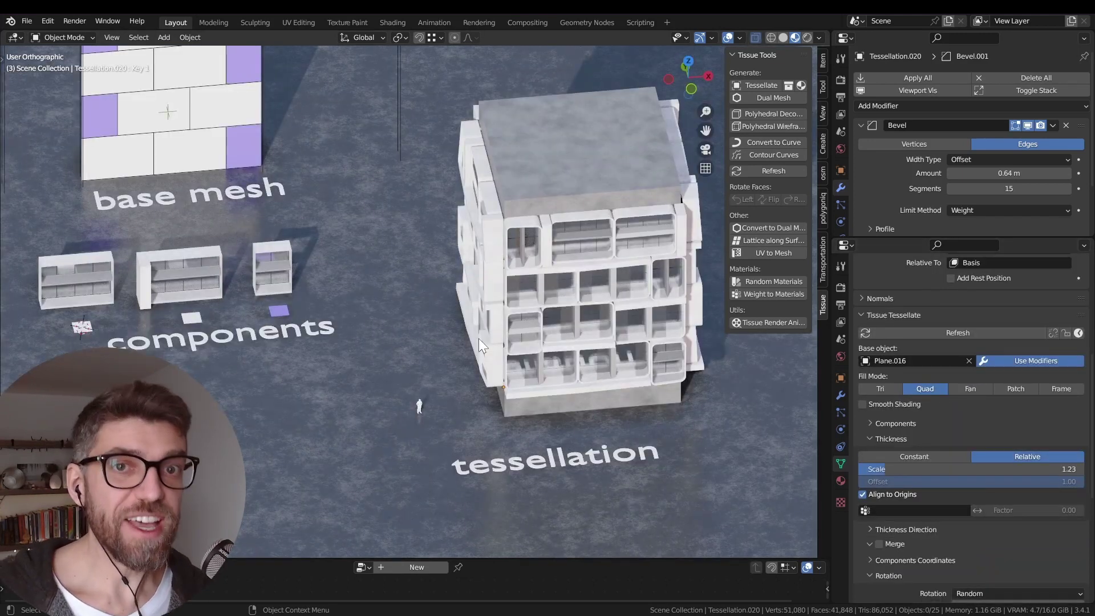
shift+middle_drag(337, 255, 401, 303)
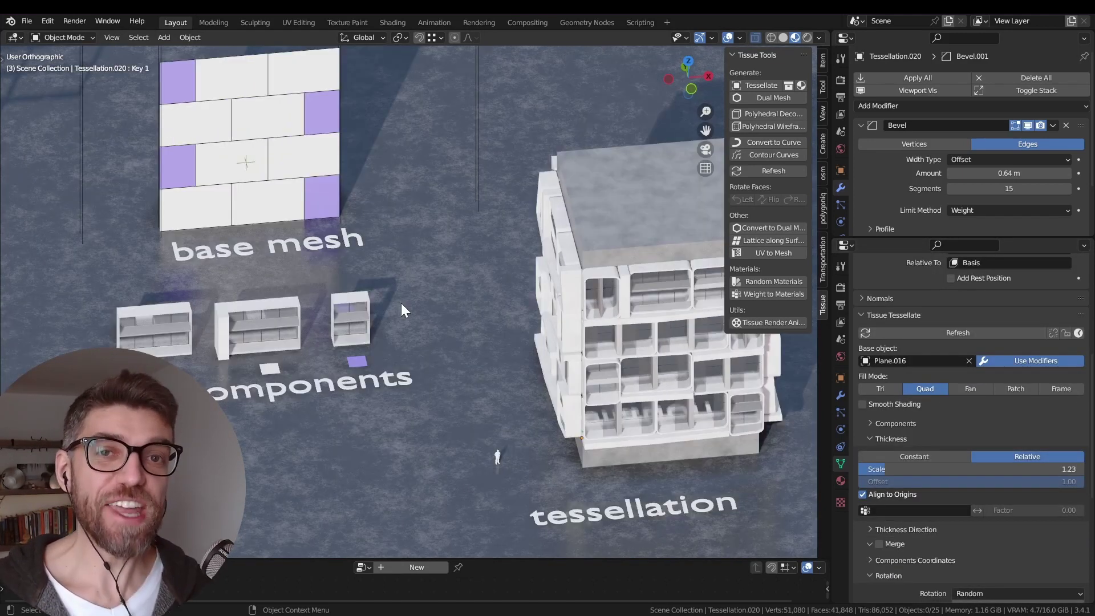